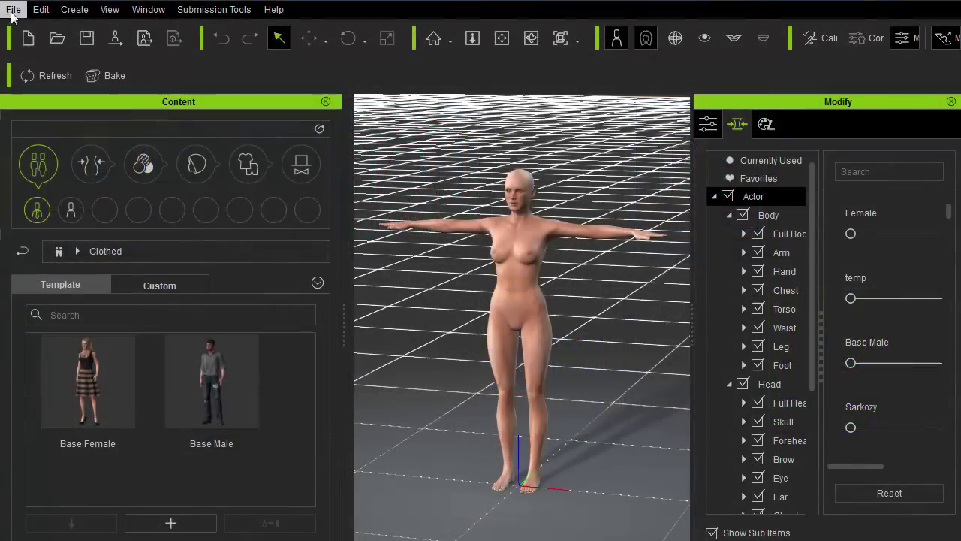
- Export the avatar to OBJ as a Full Body with the Y-Up axis
left_click(13, 9)
mouse_move(90, 171)
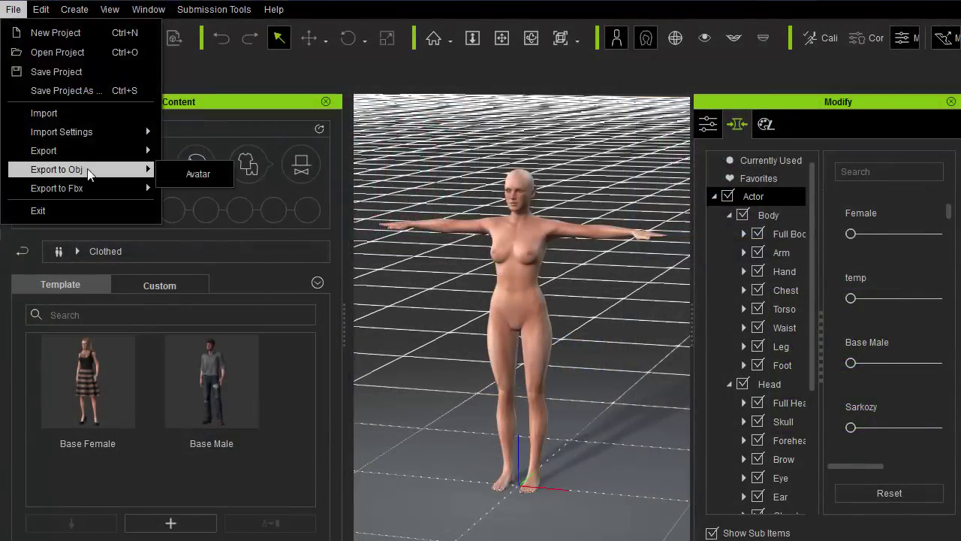
left_click(189, 173)
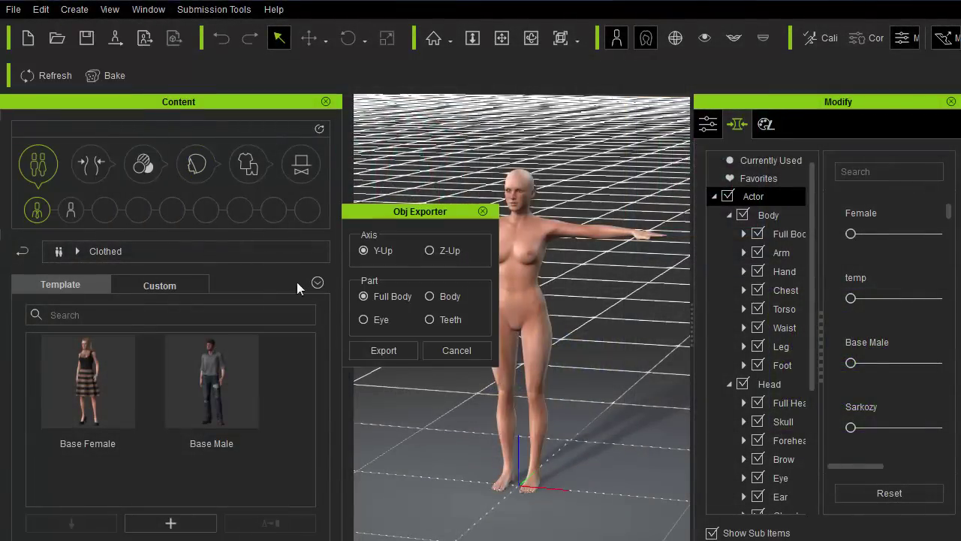
left_click(399, 350)
- Export the avatar to FBX with calibration motion included, using the Default Motion
left_click(14, 10)
mouse_move(143, 188)
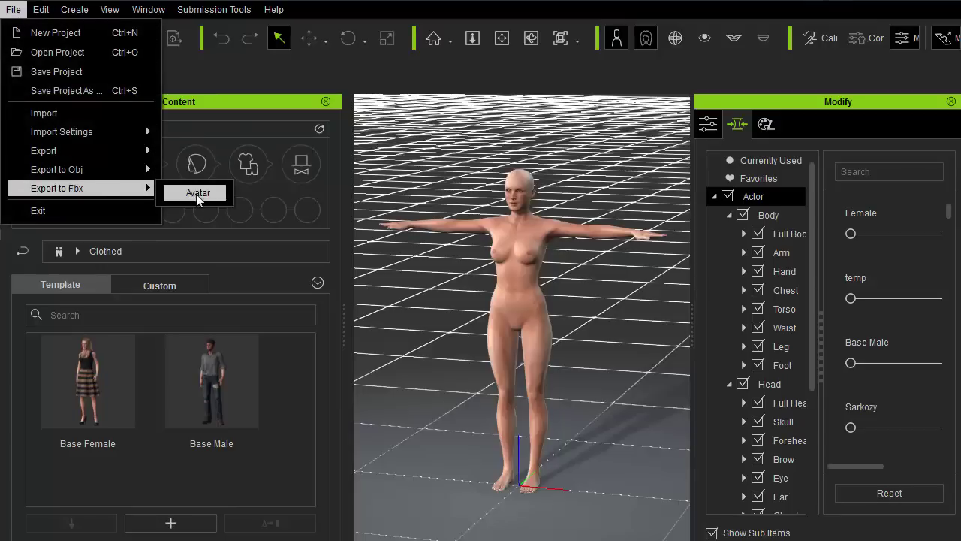
left_click(197, 194)
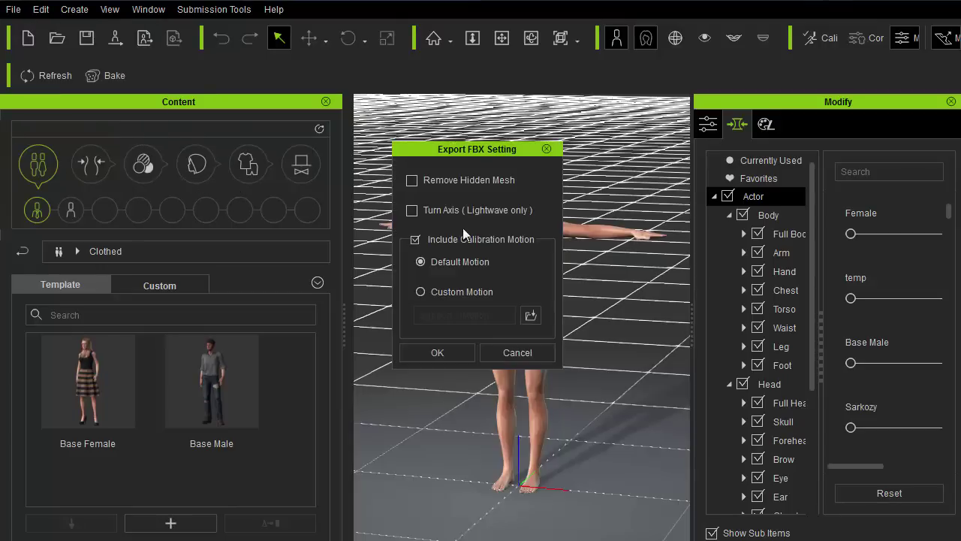
left_click(439, 350)
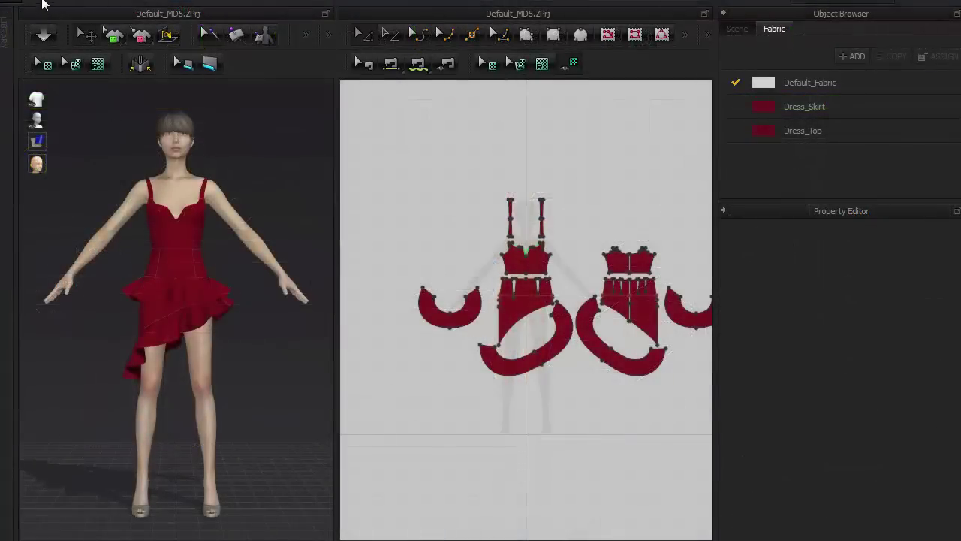
- In Marvelous Designer, import Female_Body.obj as an avatar at the cm (DAZ Studio) scale
left_click(41, 3)
mouse_move(53, 142)
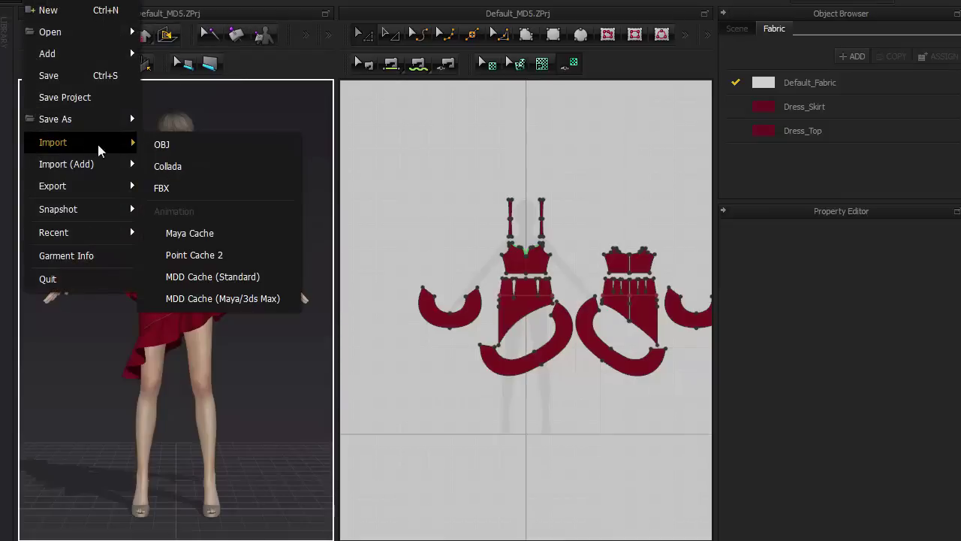
left_click(180, 147)
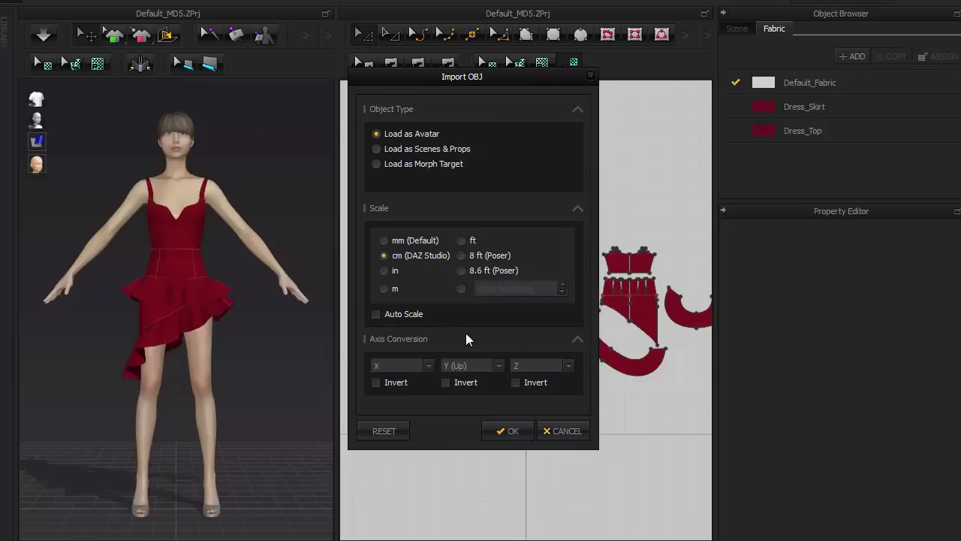
left_click(517, 432)
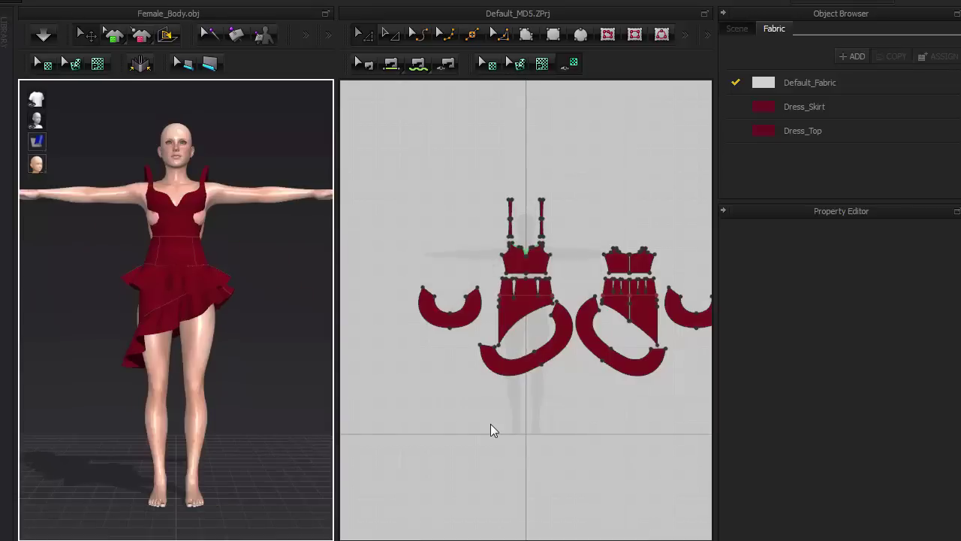
- Start a new project without saving the current dress project
left_click(35, 3)
left_click(62, 16)
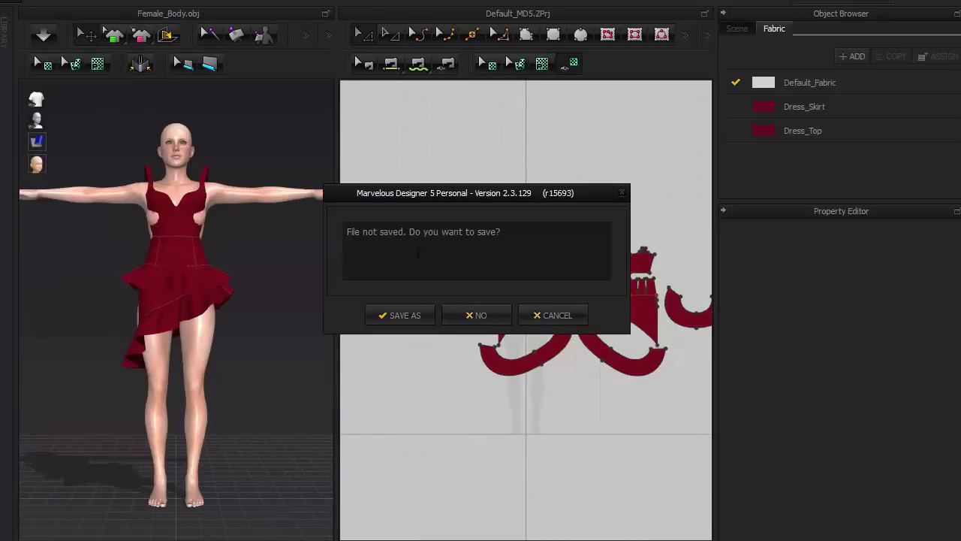
left_click(489, 317)
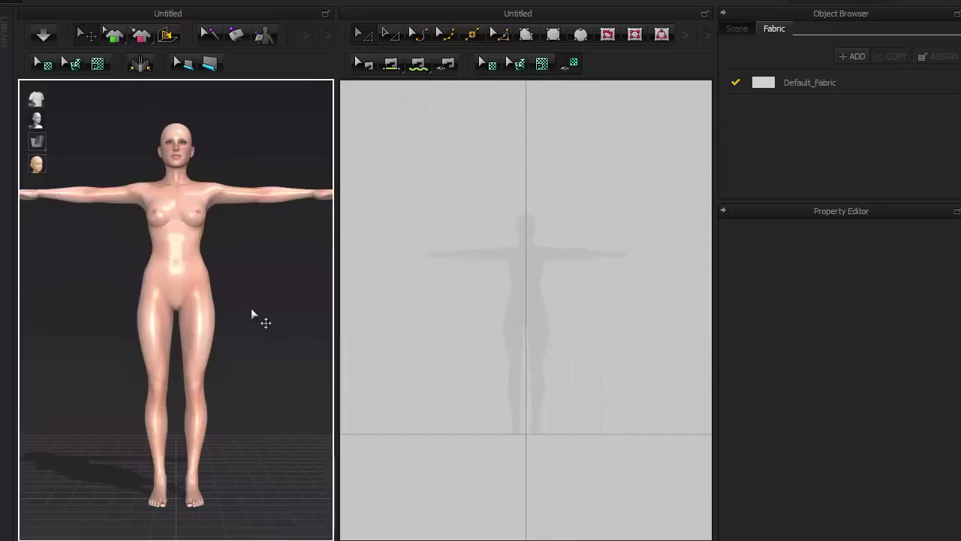
mouse_move(256, 307)
right_mouse_down()
mouse_move(263, 318)
mouse_move(198, 326)
mouse_move(248, 315)
right_mouse_up()
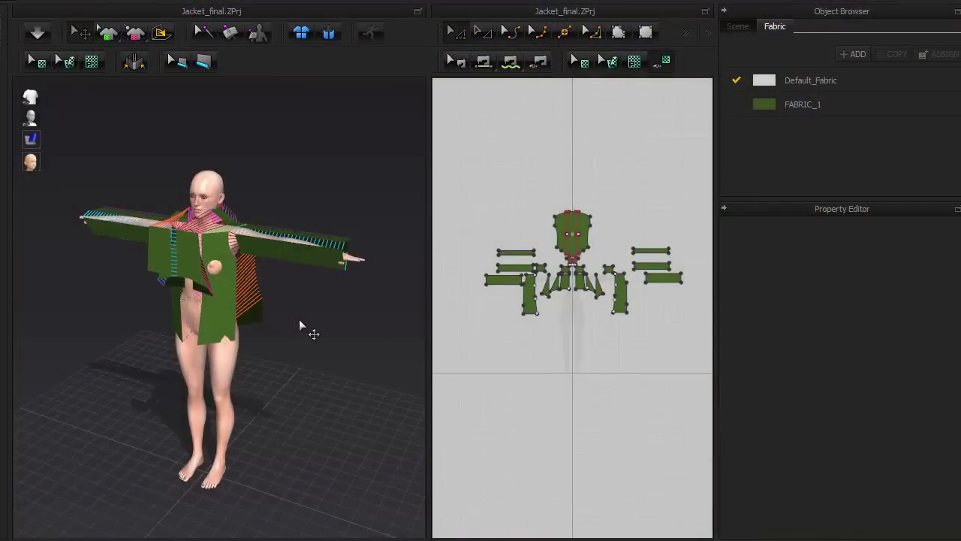
- Simulate the jacket so its sewn patterns drape onto the avatar
key("space")
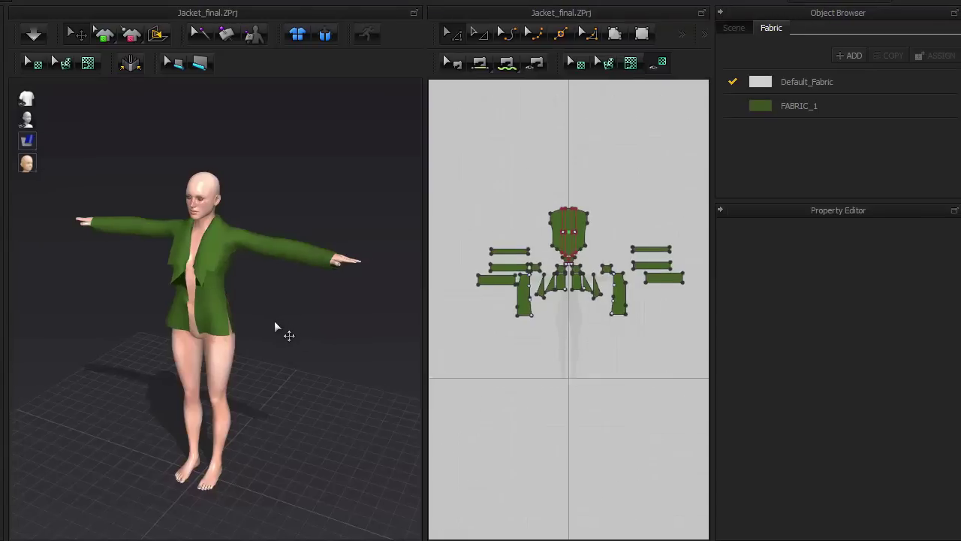
right_click_drag(275, 328, 316, 317)
scroll(322, 358, "down", 3)
right_click_drag(322, 358, 281, 359)
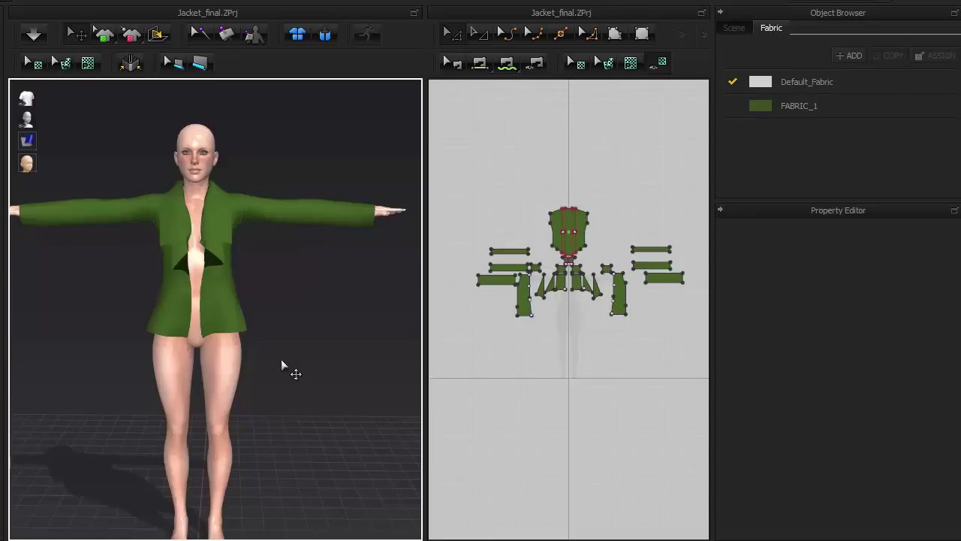
- Display the jacket as a mesh and examine its polygon layout around the waist
mouse_move(28, 143)
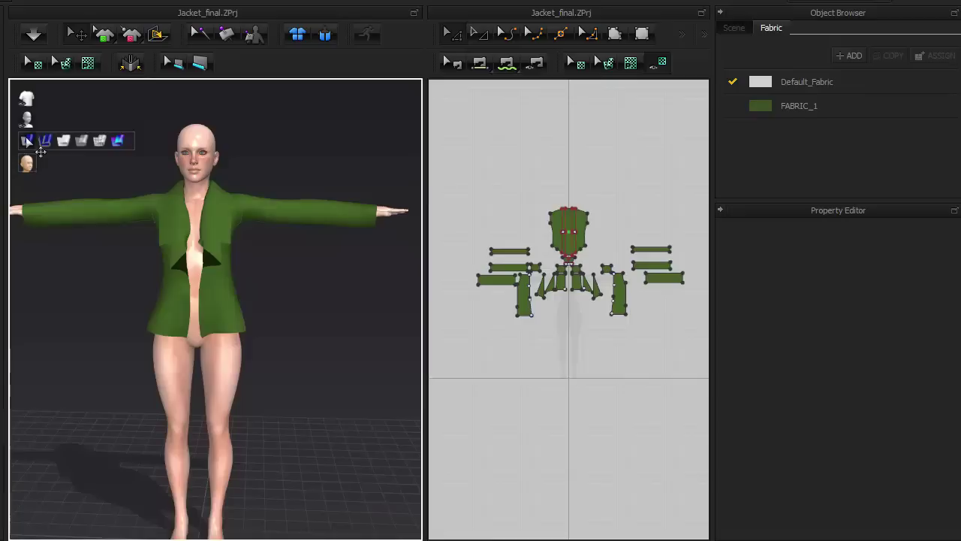
left_click(111, 141)
right_click_drag(356, 307, 327, 429)
scroll(327, 428, "down", 3)
scroll(329, 388, "down", 3)
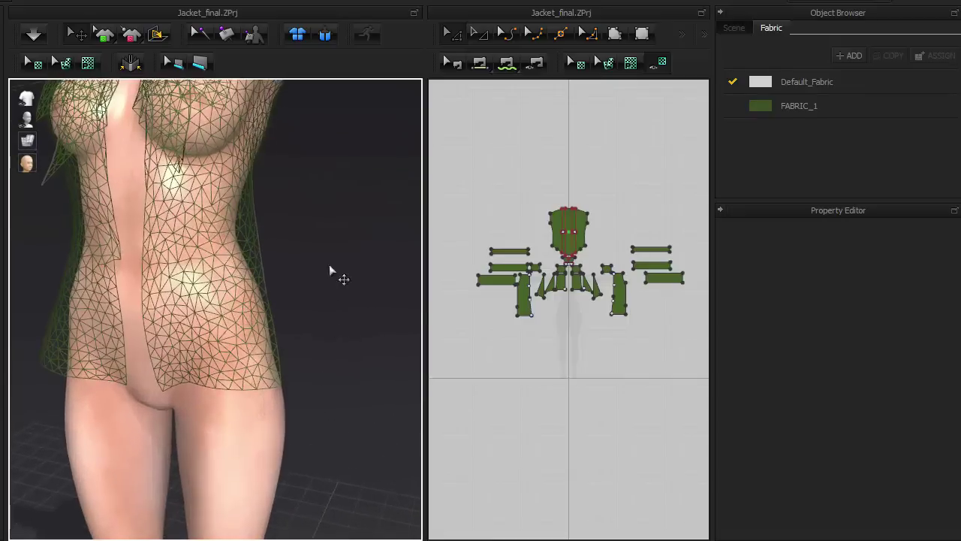
middle_click_drag(330, 281, 337, 318)
scroll(336, 333, "down", 3)
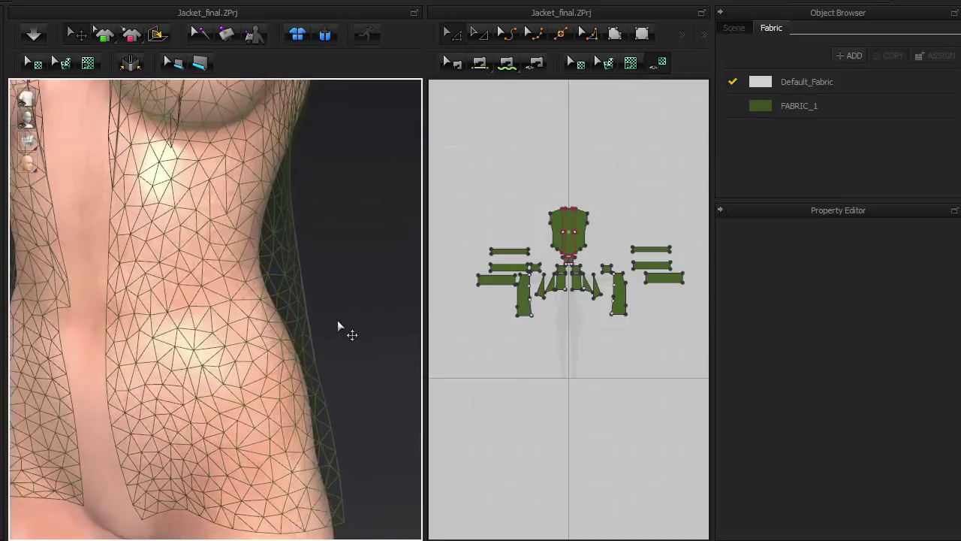
- Set the mesh type of all jacket patterns to Quad
left_click_drag(462, 181, 693, 388)
left_click(938, 485)
left_click(941, 511)
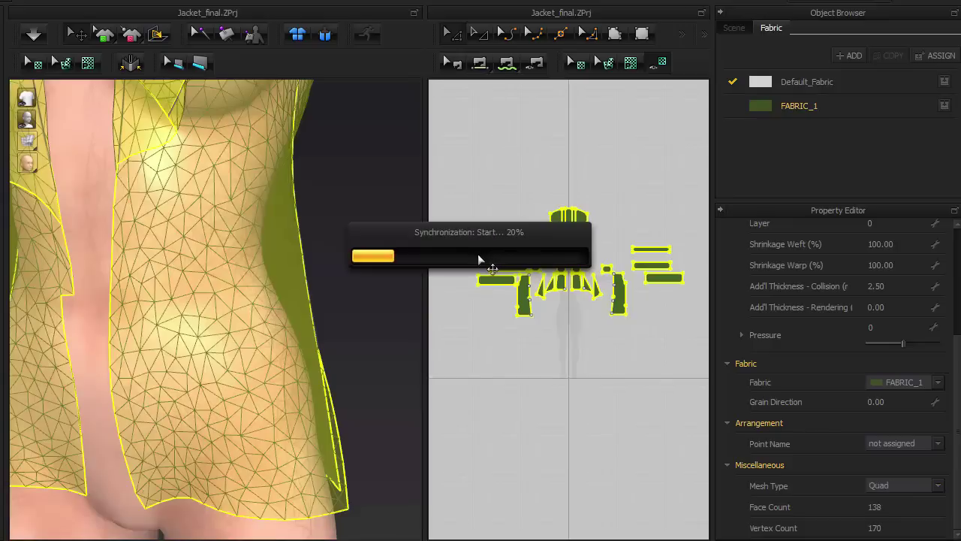
scroll(376, 260, "down", 10)
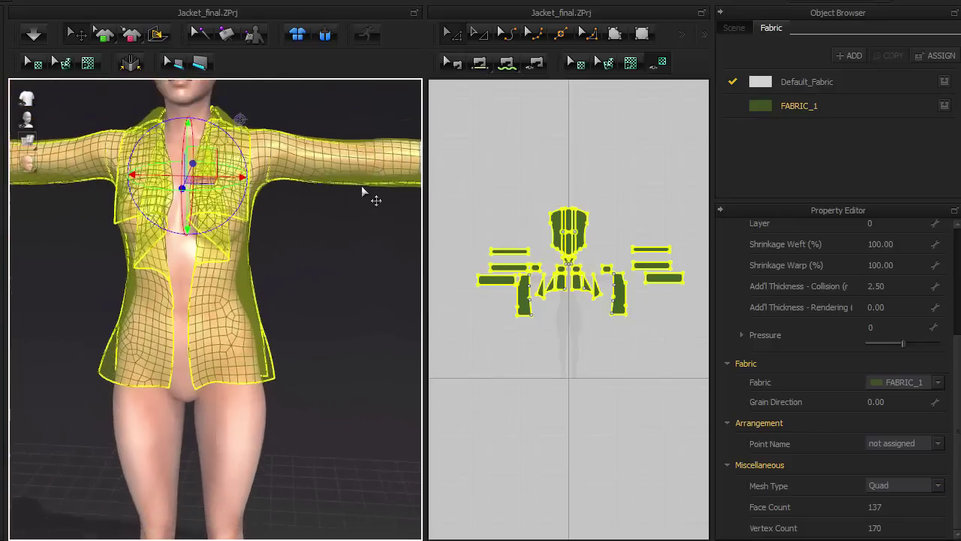
- Switch the garment display back from mesh to the textured surface
scroll(324, 203, "up", 5)
mouse_move(50, 149)
left_click(120, 146)
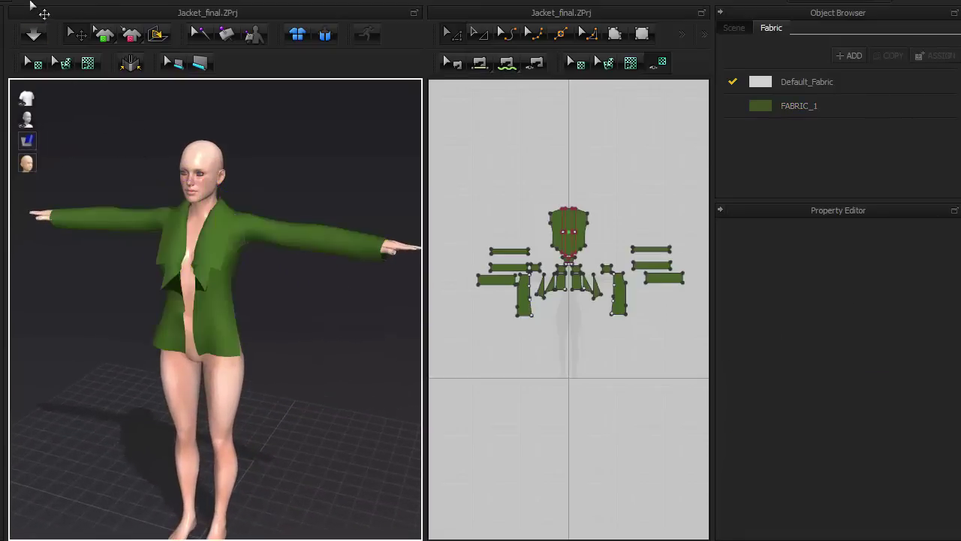
- Export all patterns without avatars to OBJ as a single welded, thin object with unified UV coordinates at the cm (DAZ Studio) scale
left_click(38, 8)
mouse_move(105, 188)
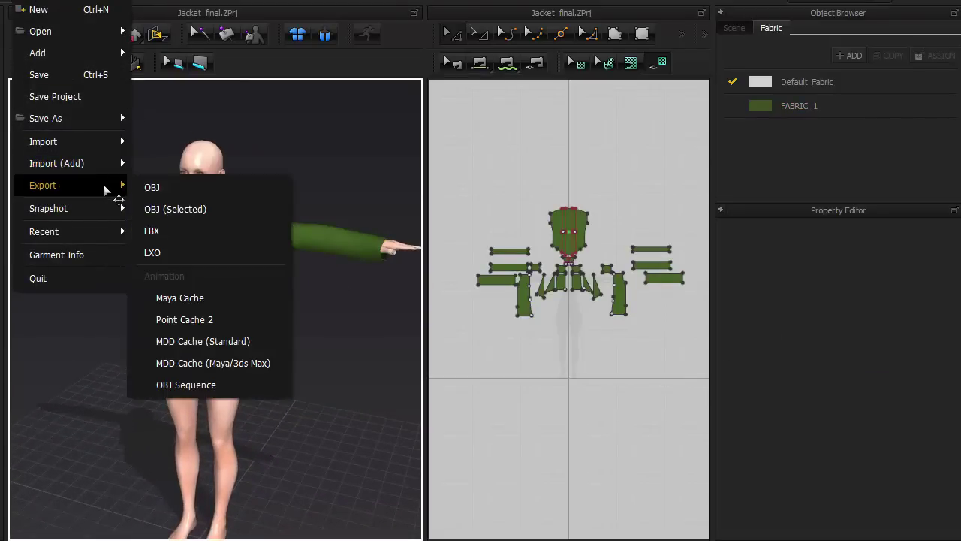
left_click(161, 186)
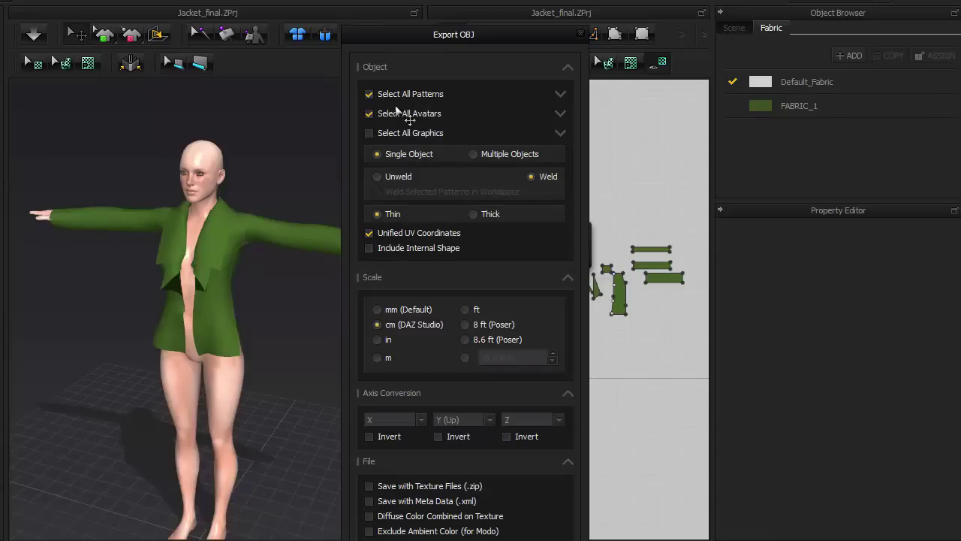
left_click(369, 114)
left_click(474, 214)
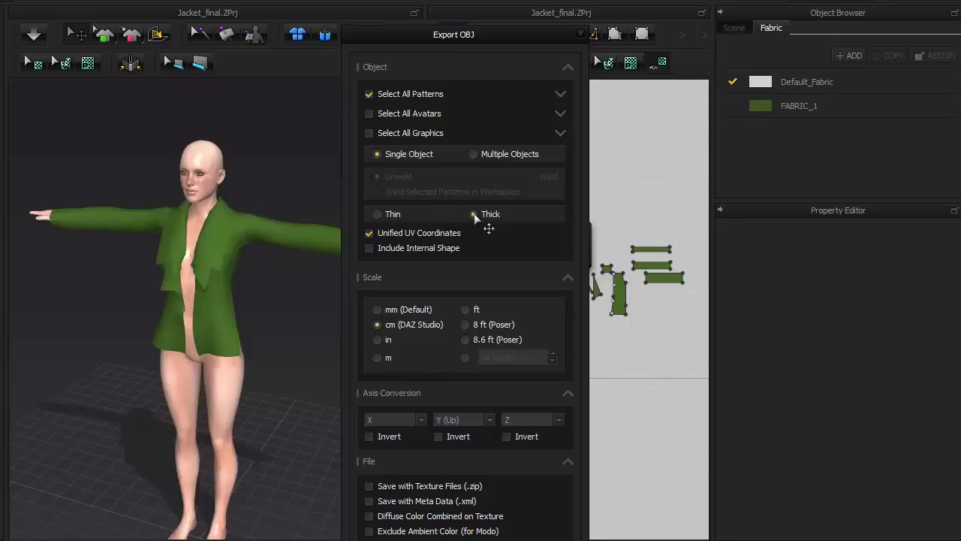
left_click(377, 214)
left_click(530, 178)
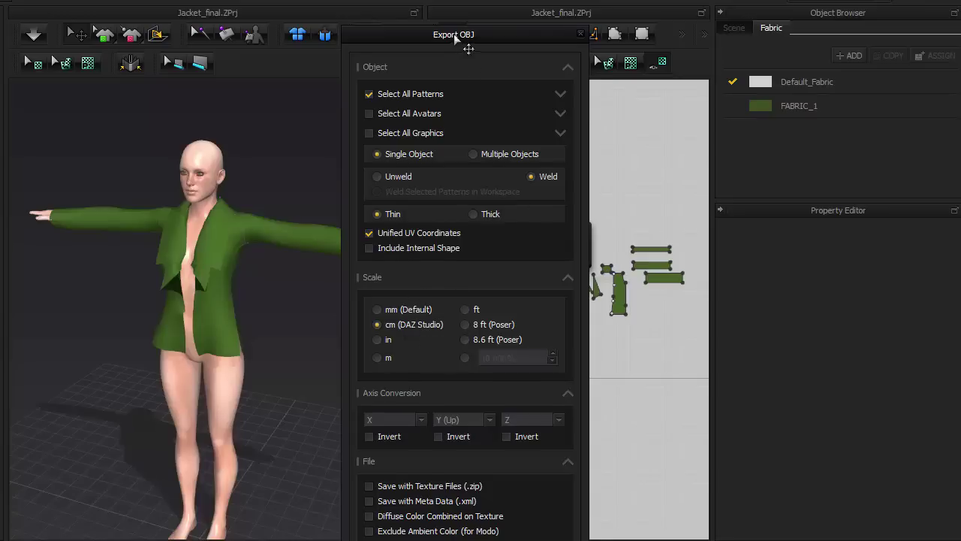
left_click_drag(454, 35, 452, 2)
left_click(497, 536)
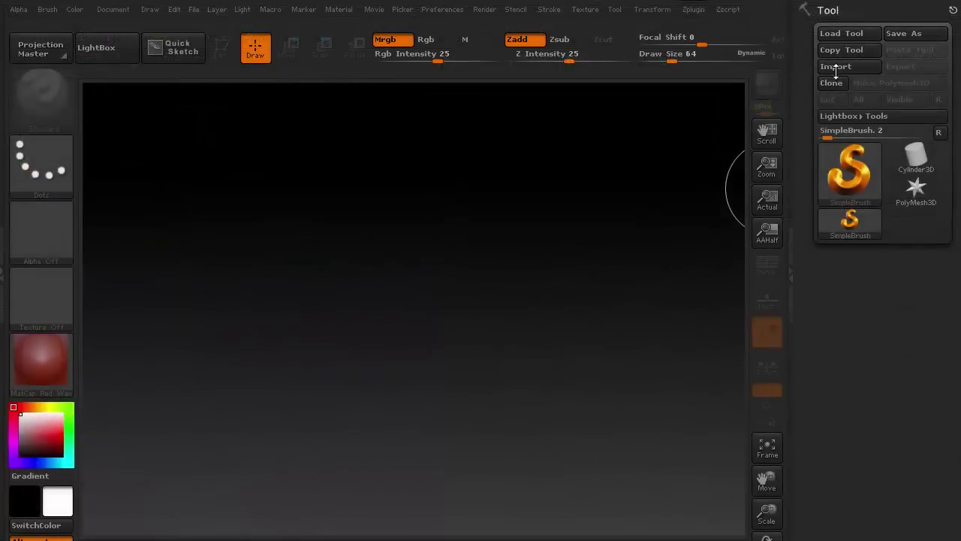
- In ZBrush, import the Female_Body mesh, place it on the canvas and make it editable
left_click(836, 66)
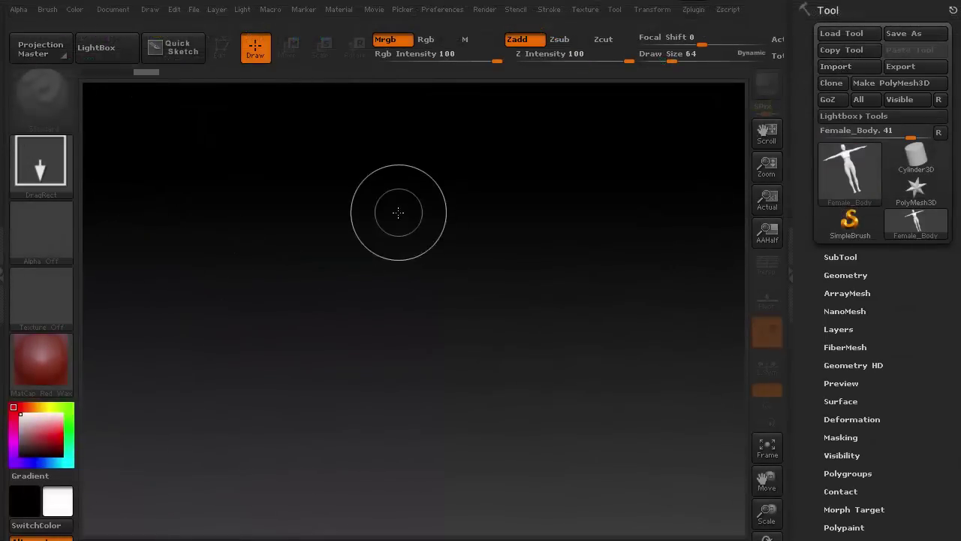
left_click_drag(397, 210, 401, 483)
left_click(224, 50)
left_click_drag(524, 256, 605, 386, "alt")
- Apply the SkinShade4 material to the body
left_click(41, 363)
left_click(42, 365)
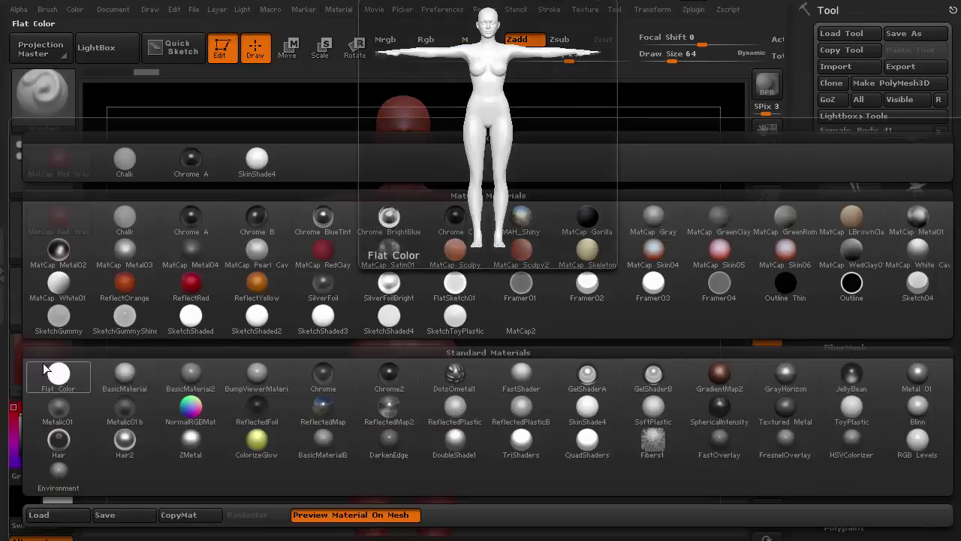
left_click(258, 157)
- Choose a skin-tone color and fill the body with it and the material in Mrgb mode
left_click(33, 427)
left_click(36, 407)
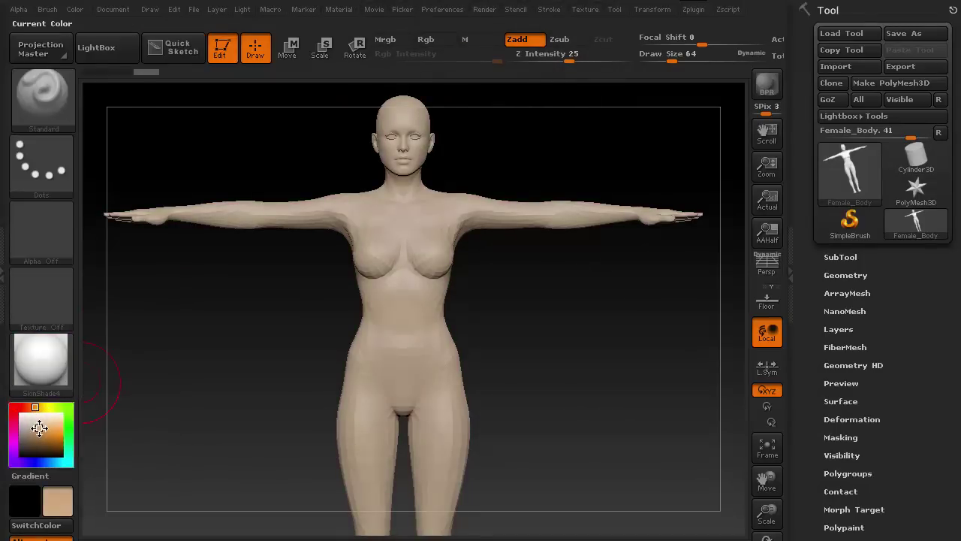
left_click(33, 433)
left_click(35, 428)
left_click(34, 407)
left_click(34, 406)
left_click(387, 39)
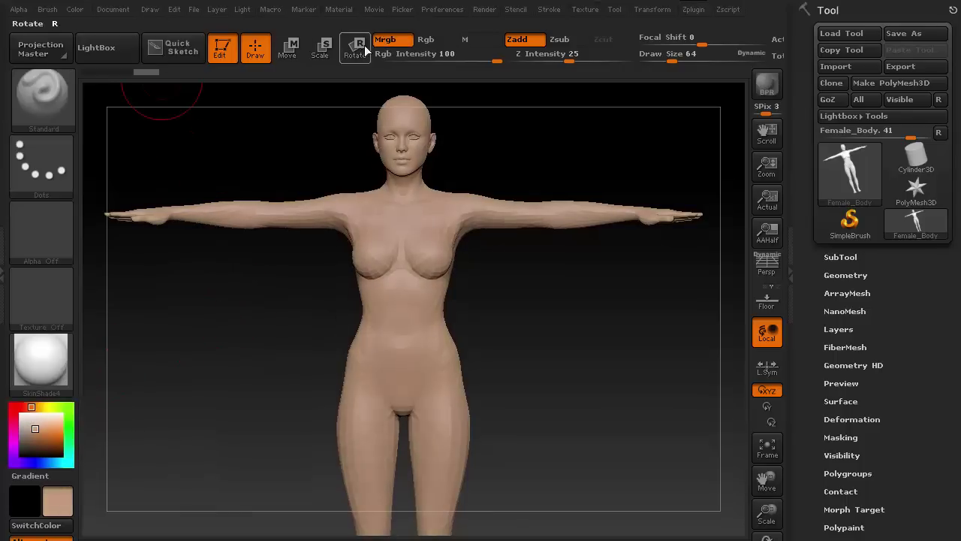
left_click(74, 9)
left_click(127, 314)
- Subdivide the body mesh to SDiv level 3
left_click_drag(266, 340, 257, 364, "alt")
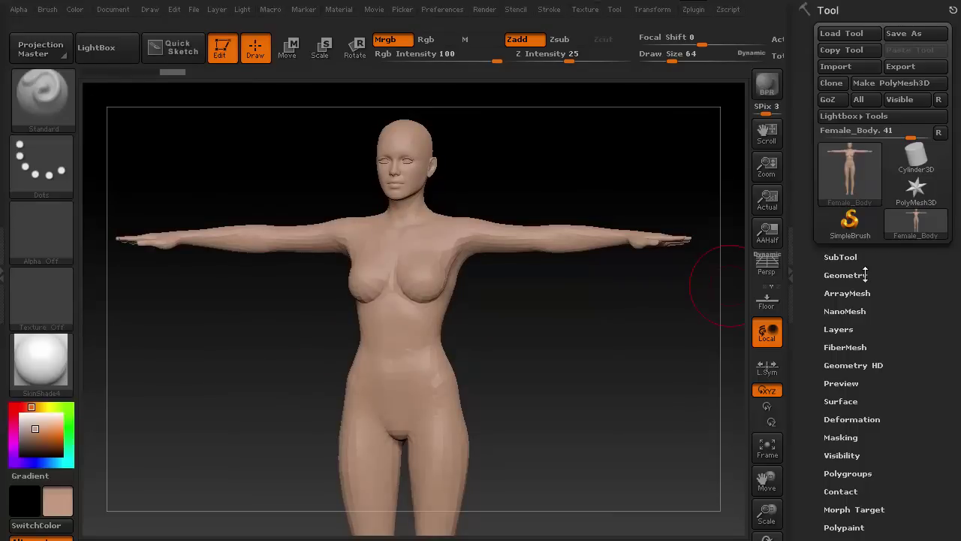
left_click(865, 275)
left_click(835, 316)
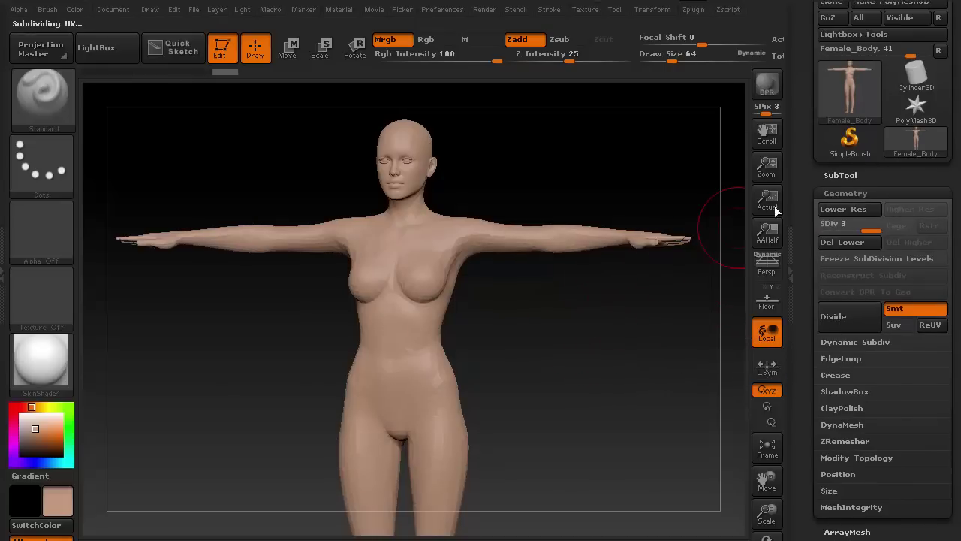
- Import the Jacket4Zbrush mesh as a separate tool
left_click(916, 75)
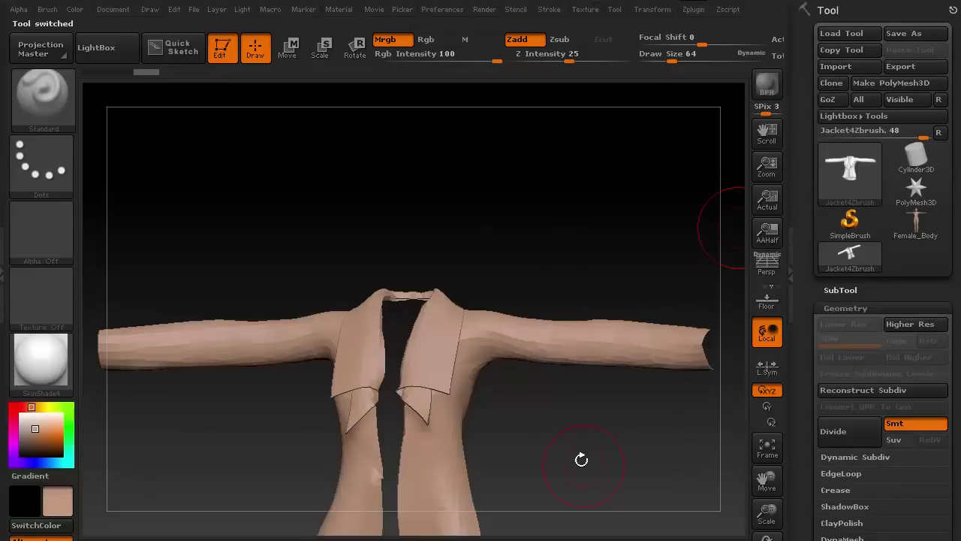
left_click_drag(581, 459, 573, 341, "alt")
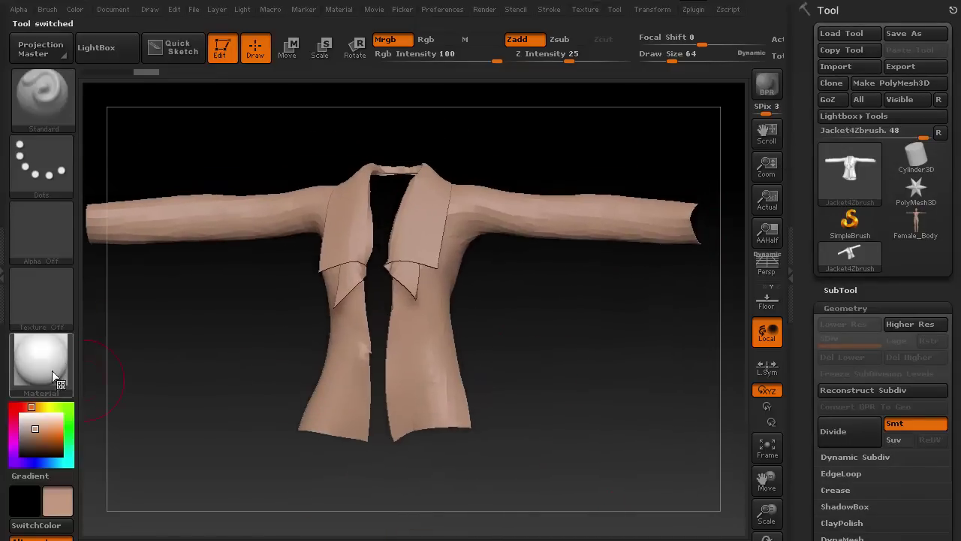
- Give the jacket BasicMaterial and fill it with a dark green color
left_click(52, 373)
left_click(48, 409)
left_click_drag(42, 408, 69, 407)
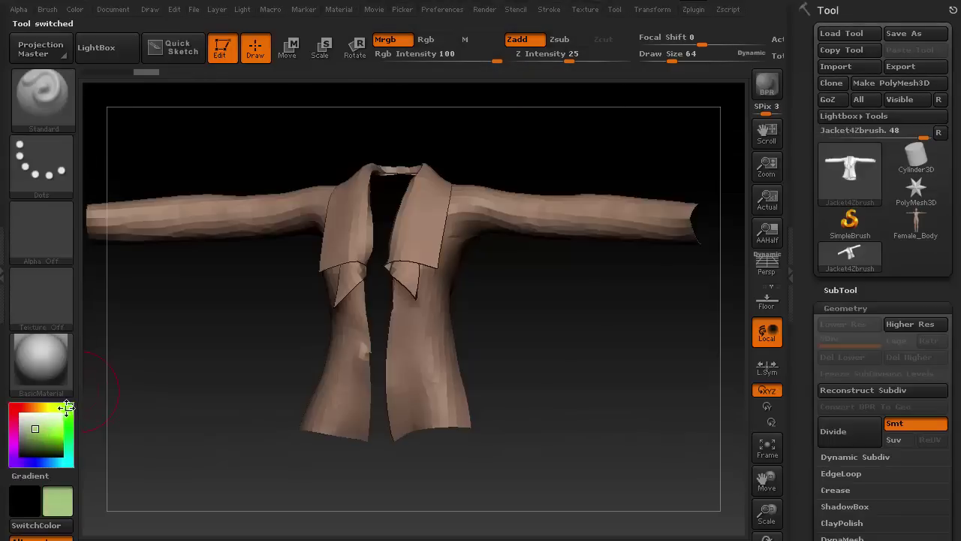
left_click(37, 441)
left_click_drag(283, 323, 627, 363)
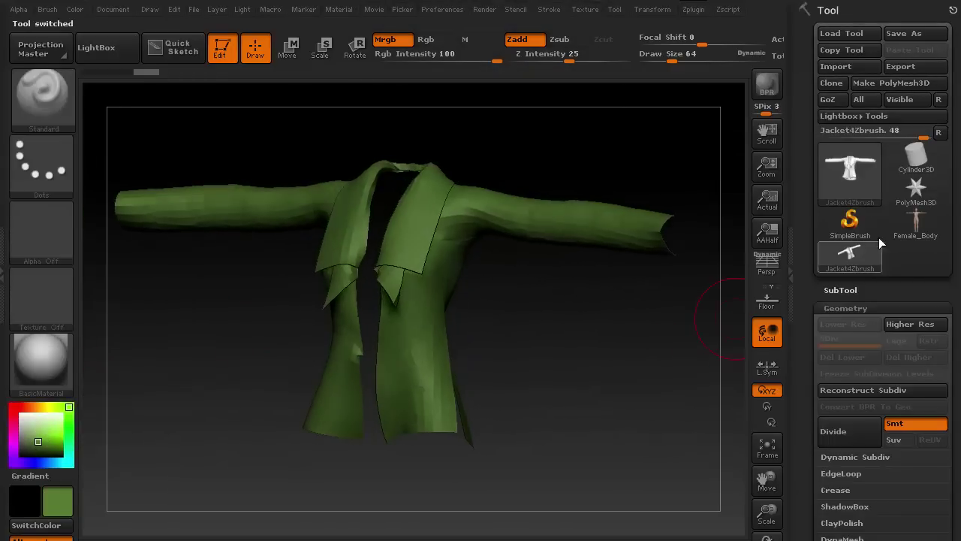
- Append the Jacket4Zbrush mesh as a subtool of Female_Body
left_click(916, 222)
left_click(894, 262)
left_click(912, 371)
left_click(506, 262)
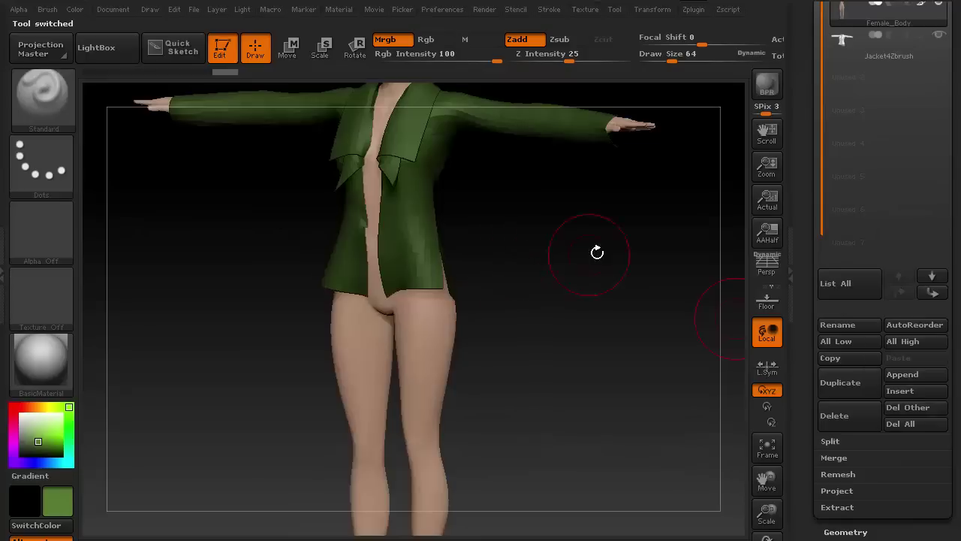
- Select the Jacket4Zbrush subtool and subdivide its geometry to SDiv level 2
left_click_drag(897, 112, 897, 251)
left_click(848, 346)
left_click_drag(506, 251, 574, 391, "alt")
left_click(873, 290)
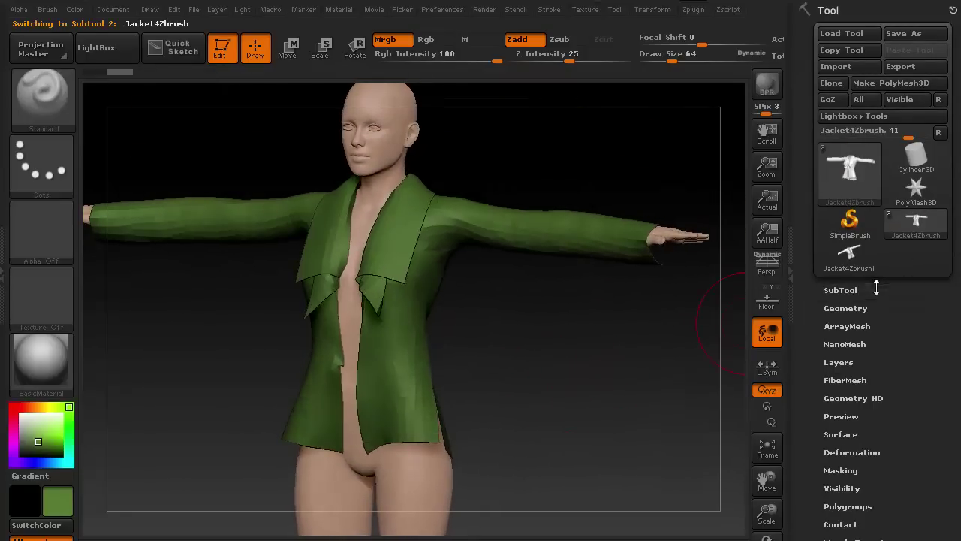
scroll(857, 294, "down", 1)
left_click(857, 292)
left_click(845, 319)
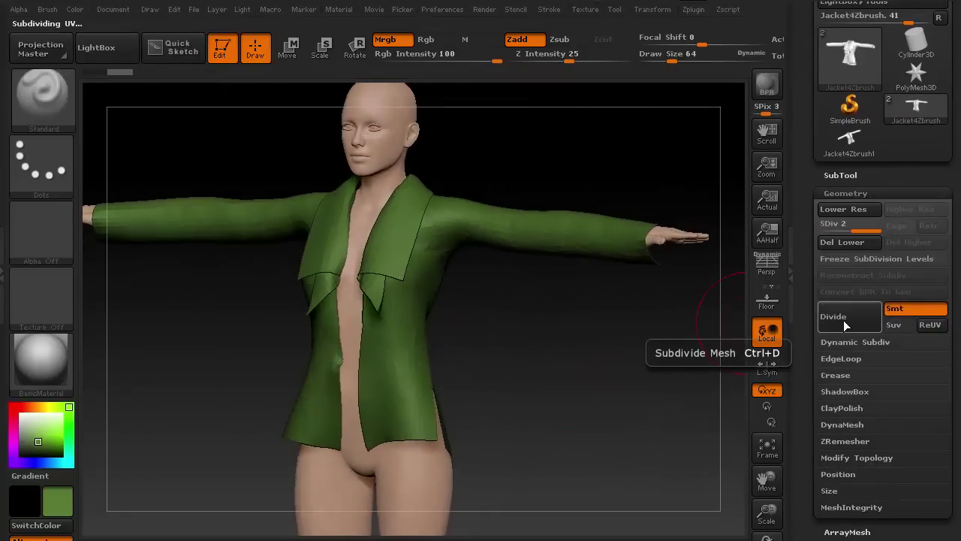
- Turn on double-sided polygon display for the jacket in its display properties
left_click_drag(701, 342, 491, 368)
key("bracketleft")
key("bracketleft")
key("bracketleft")
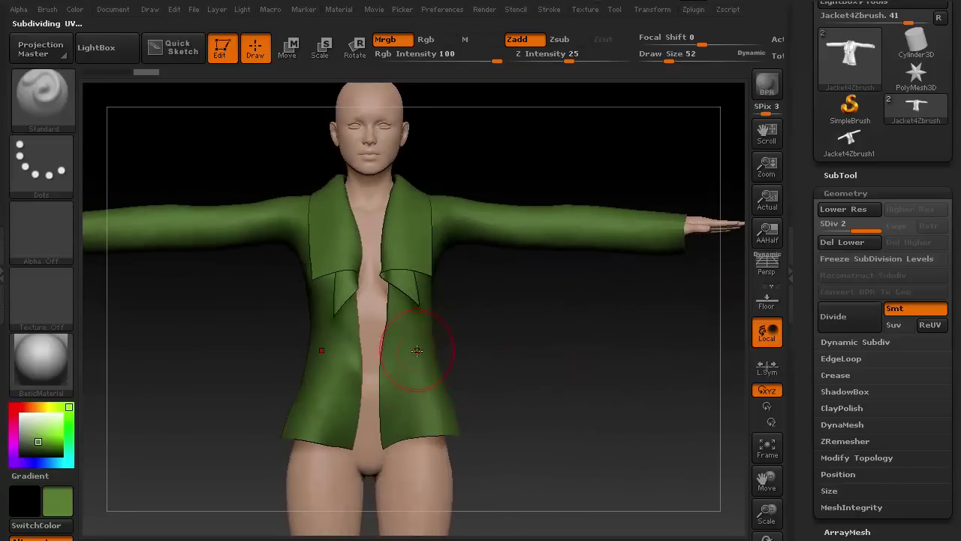
left_click_drag(532, 341, 683, 322, "alt")
left_click_drag(676, 180, 667, 399, "alt")
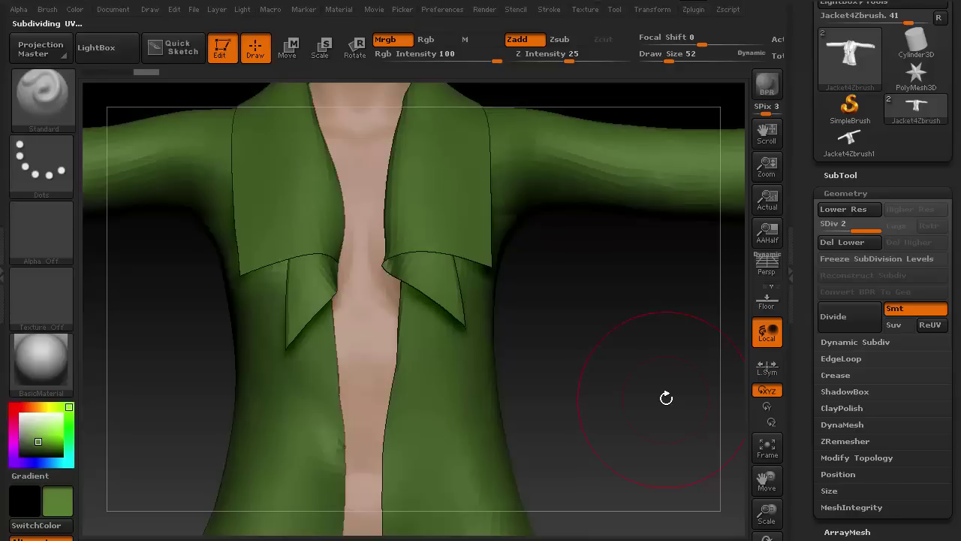
left_click(846, 193)
scroll(897, 286, "down", 5)
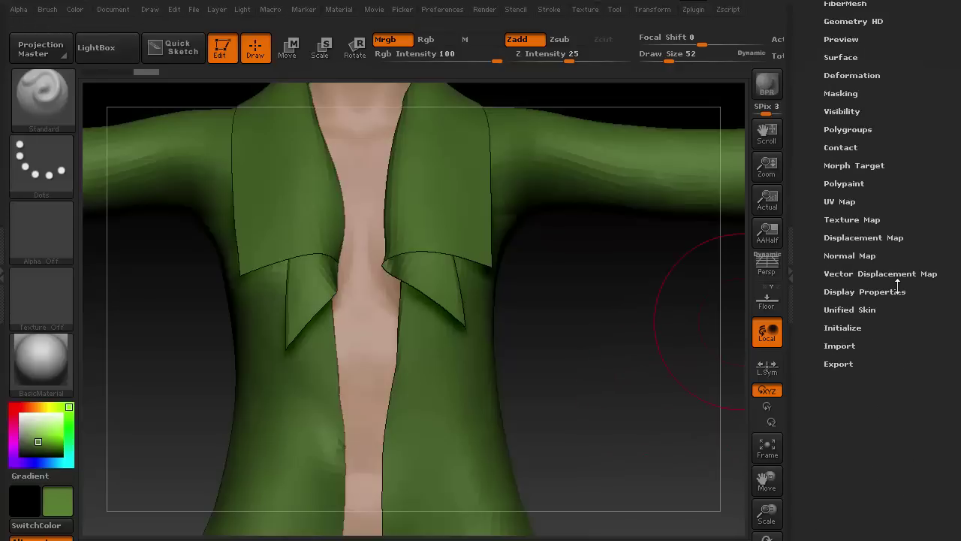
left_click(865, 291)
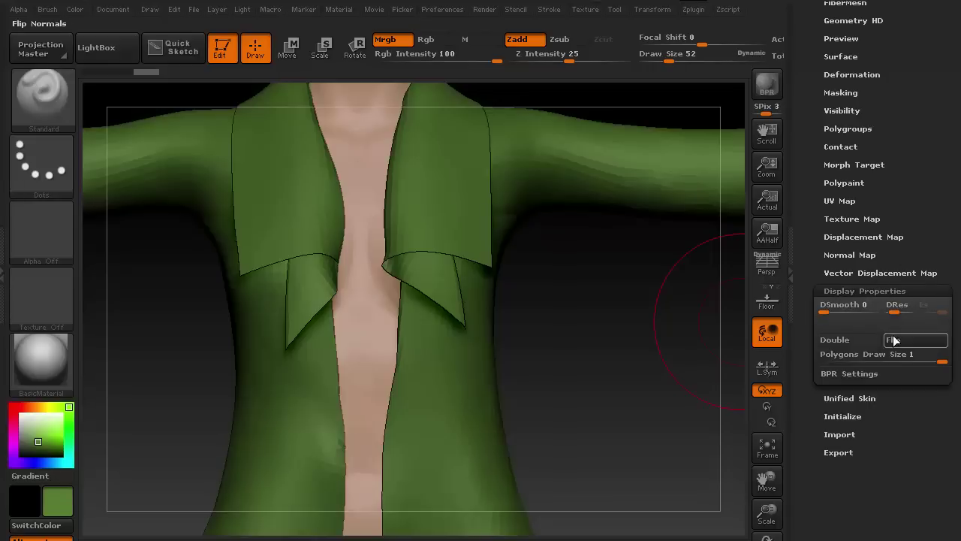
left_click(849, 340)
left_click_drag(631, 412, 605, 426)
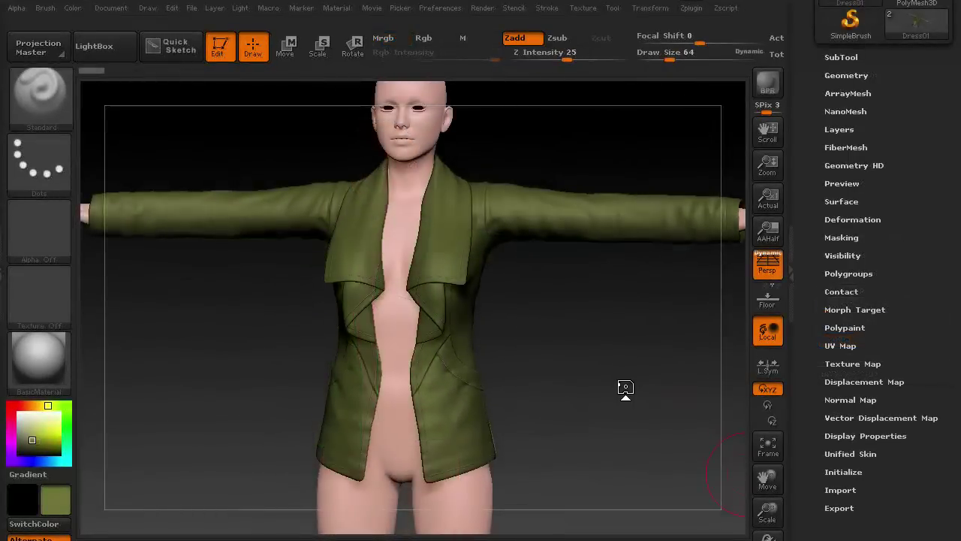
- Examine the detailed jacket's stitching, seams, pockets and folds up close from different angles
left_click_drag(625, 388, 686, 335)
key("bracketleft")
key("bracketleft")
key("bracketleft")
key("bracketleft")
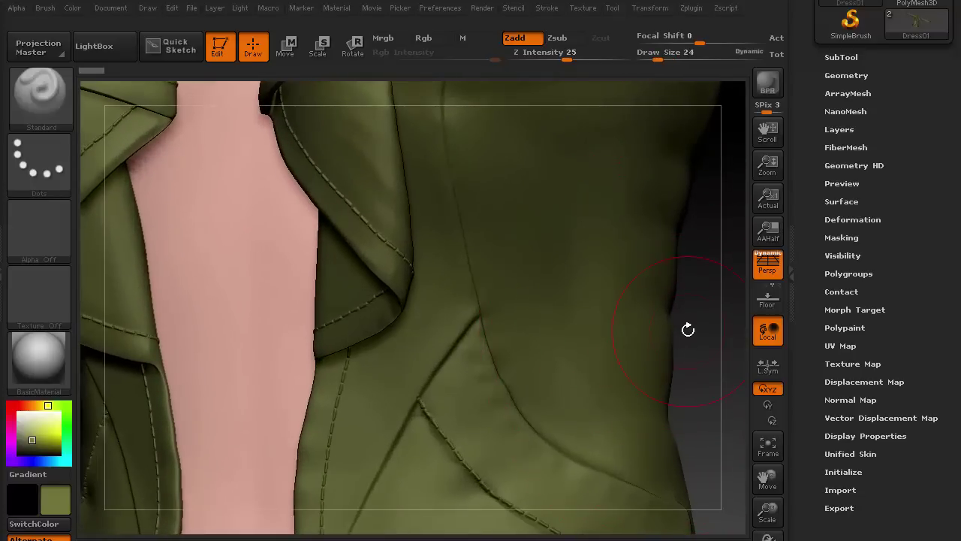
left_click_drag(701, 253, 494, 375)
left_click_drag(736, 344, 655, 263, "alt")
left_click_drag(701, 422, 619, 395)
- Review the Dress01 tool's export options, including quads, merging and groups
scroll(931, 270, "down", 3)
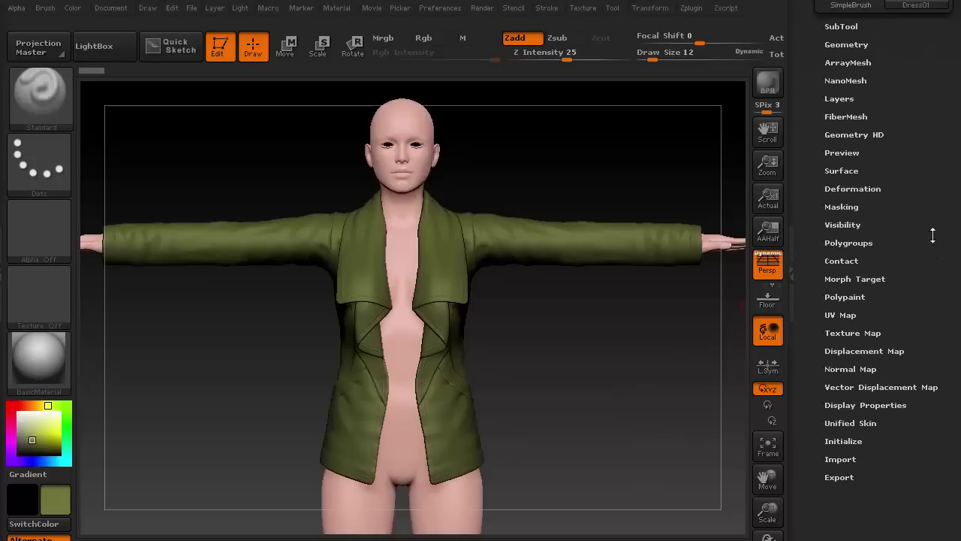
left_click(847, 444)
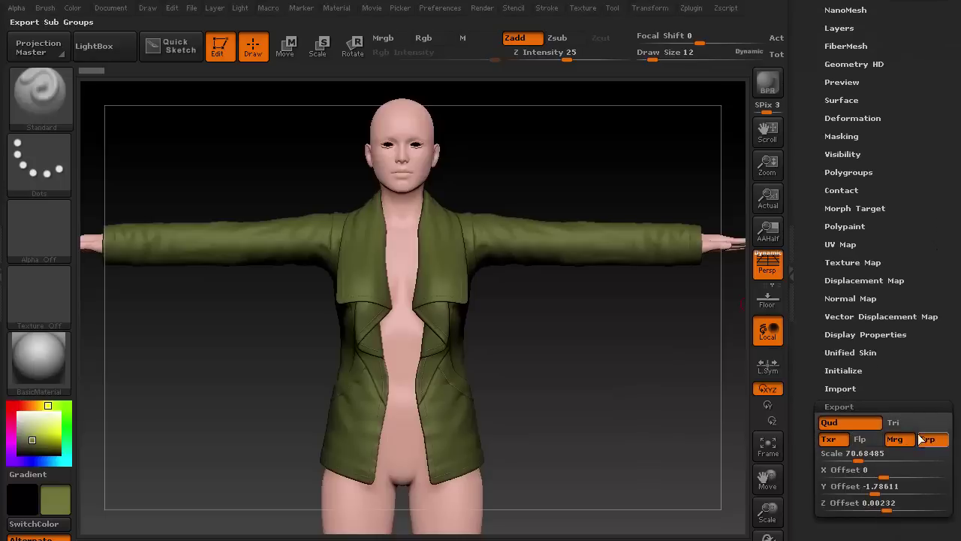
left_click(897, 406)
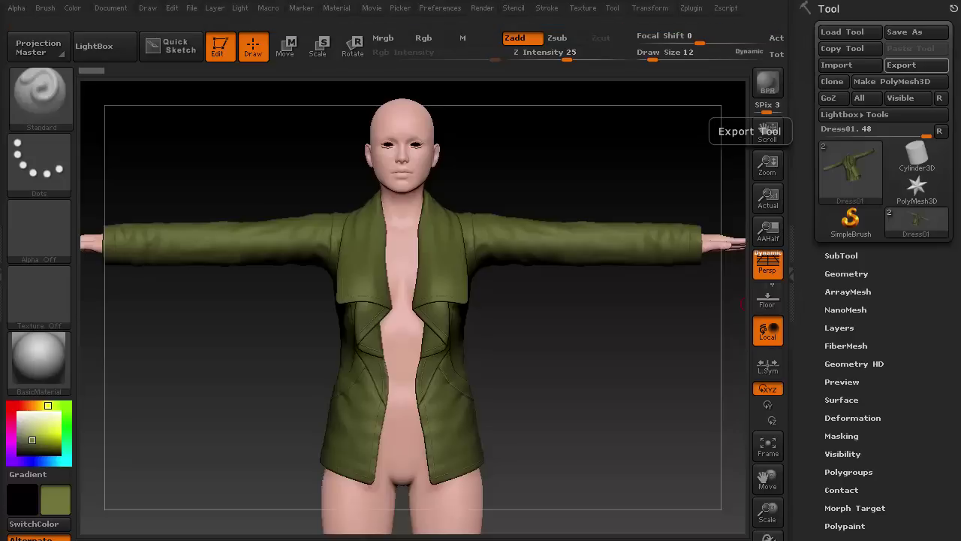
- Lower the detailed jacket to subdivision level 4 and export it as a mesh
left_click(848, 274)
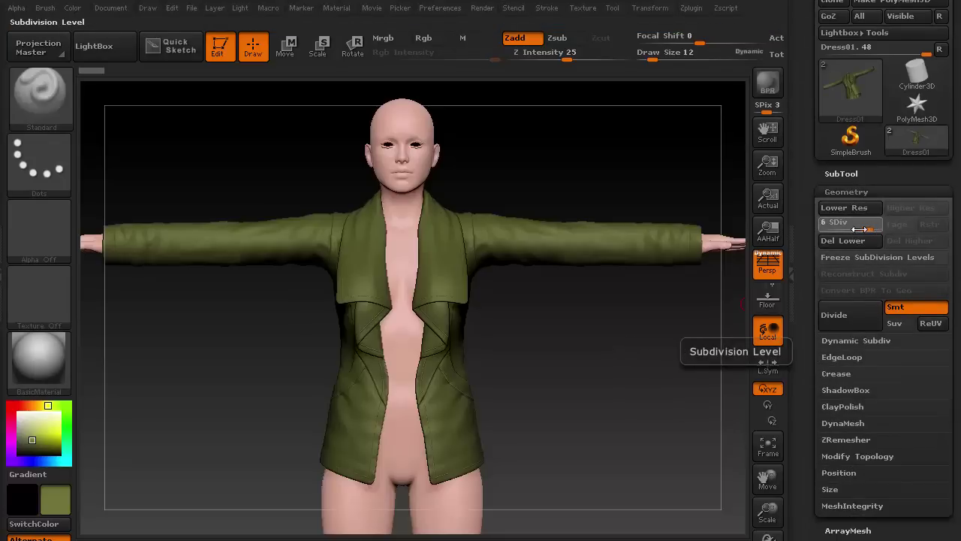
left_click_drag(856, 229, 841, 229)
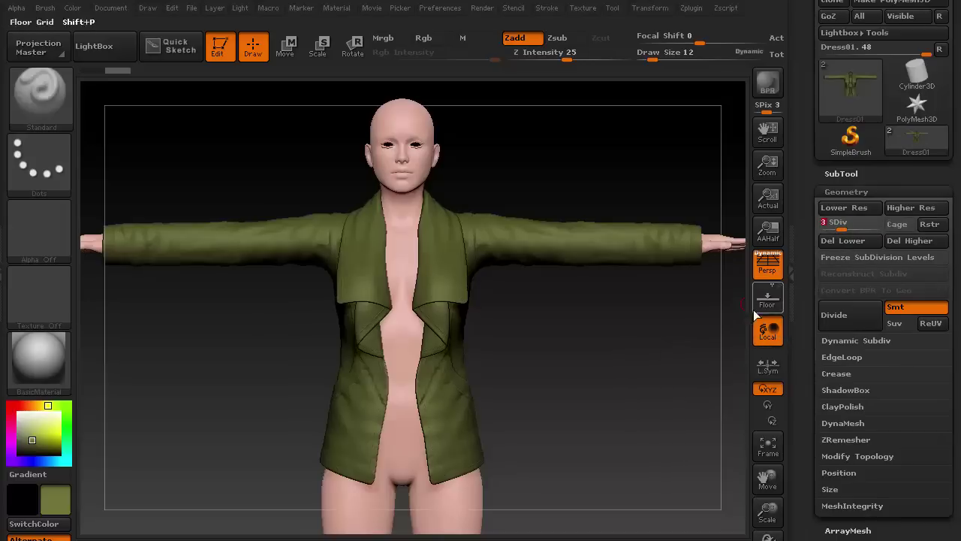
left_click_drag(623, 380, 609, 395)
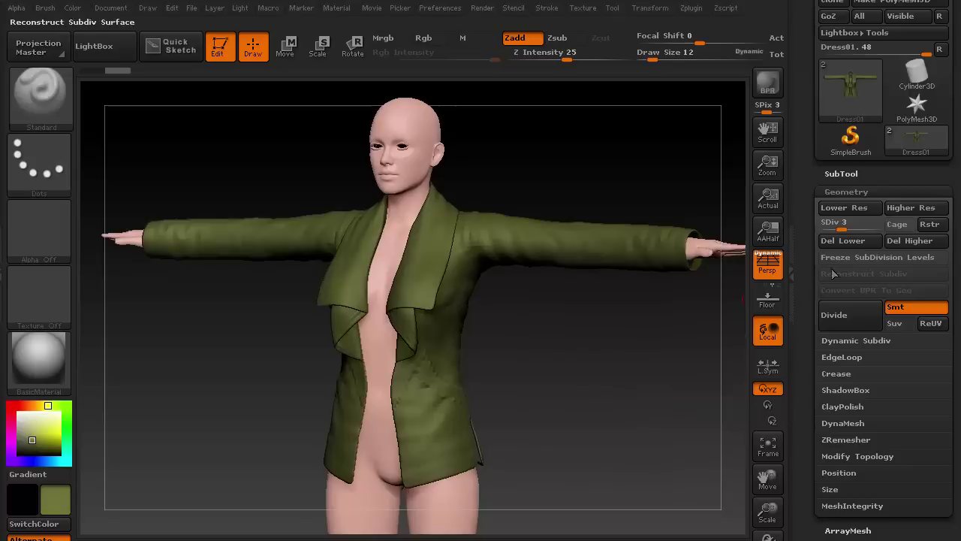
left_click(846, 232)
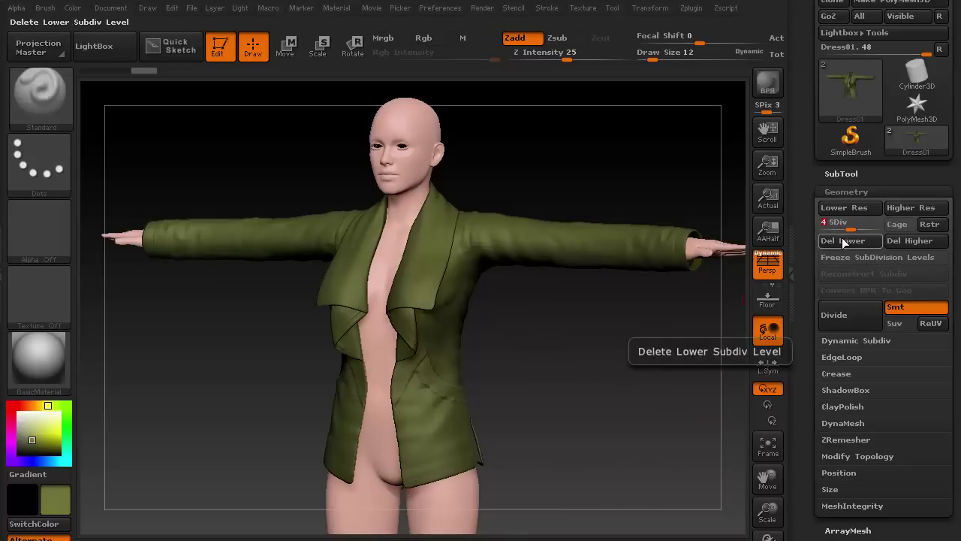
left_click(858, 193)
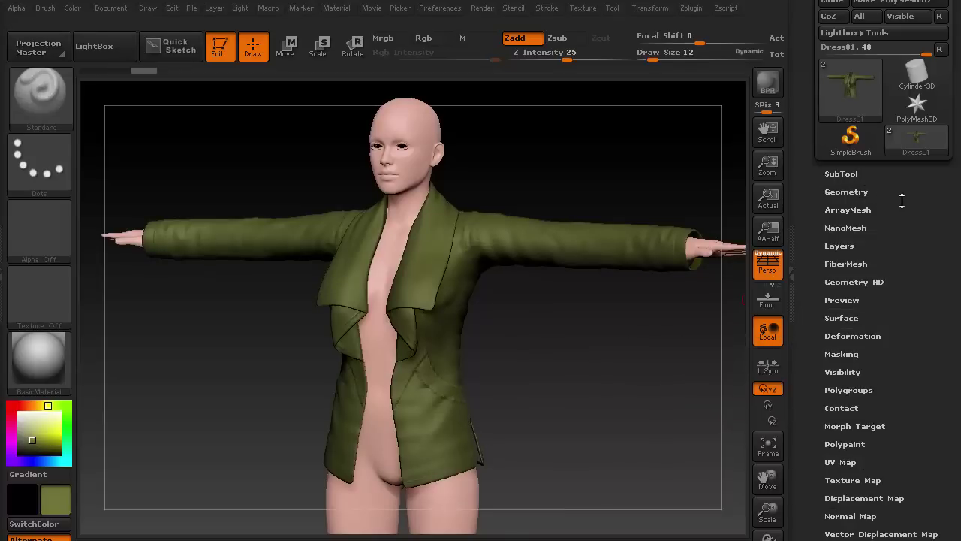
scroll(904, 199, "up", 3)
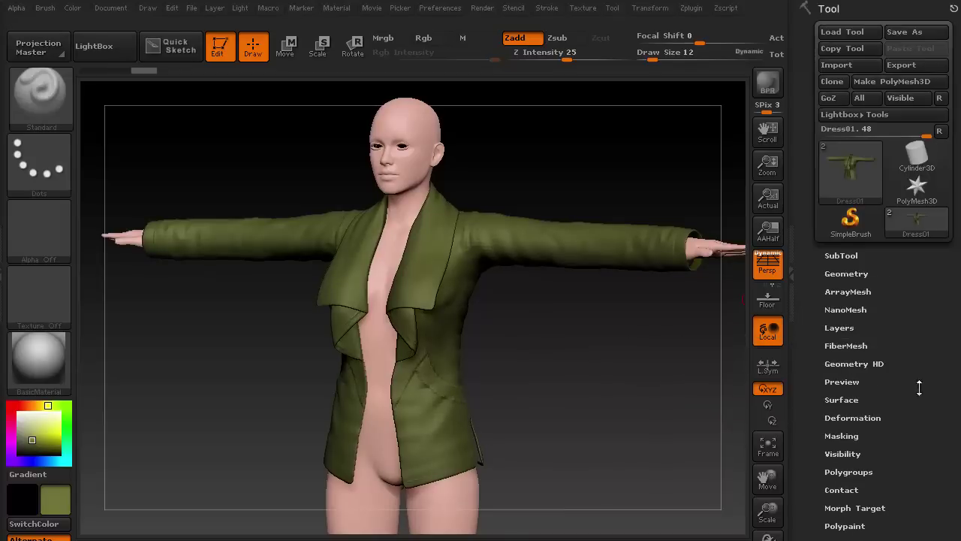
left_click(905, 65)
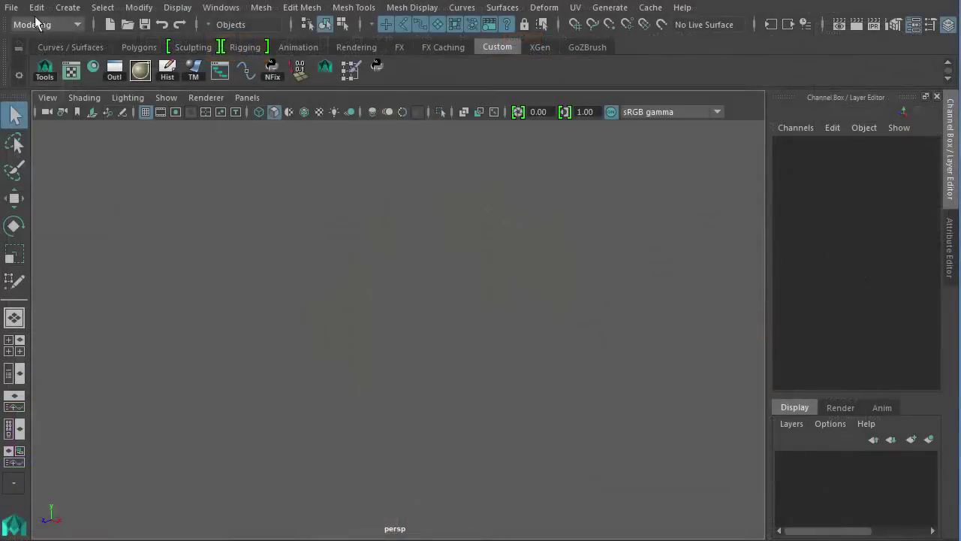
- Switch to Maya, import the female body model and display it shaded with its textures
left_click(11, 9)
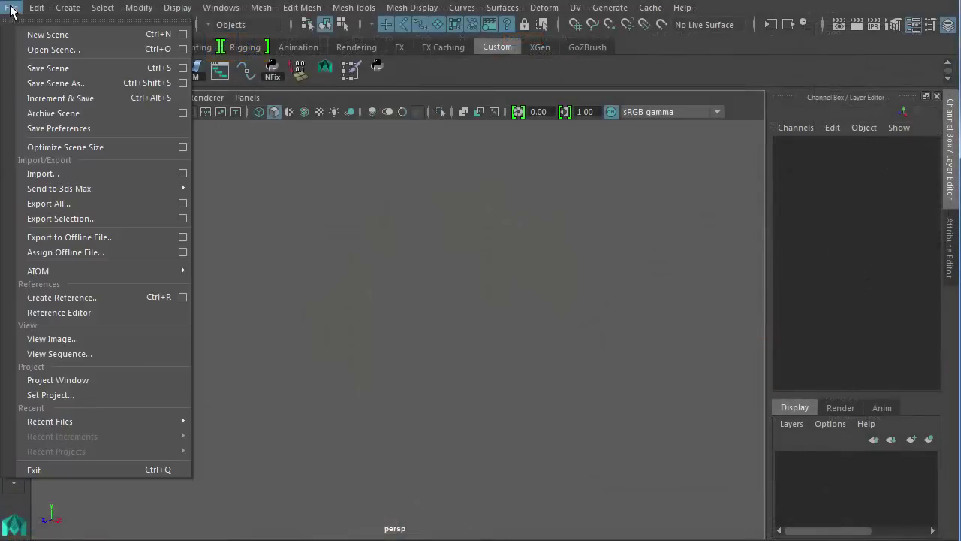
left_click(89, 177)
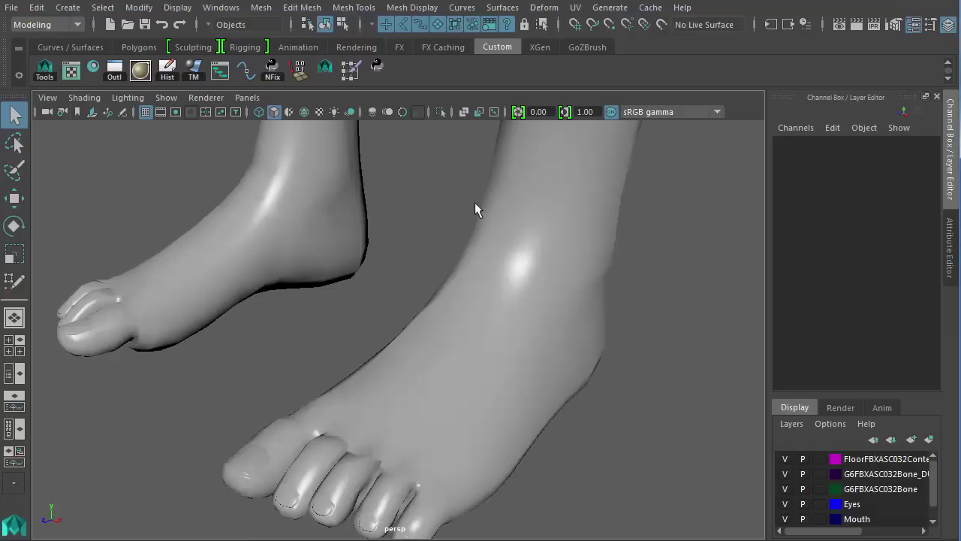
key("5")
key("6")
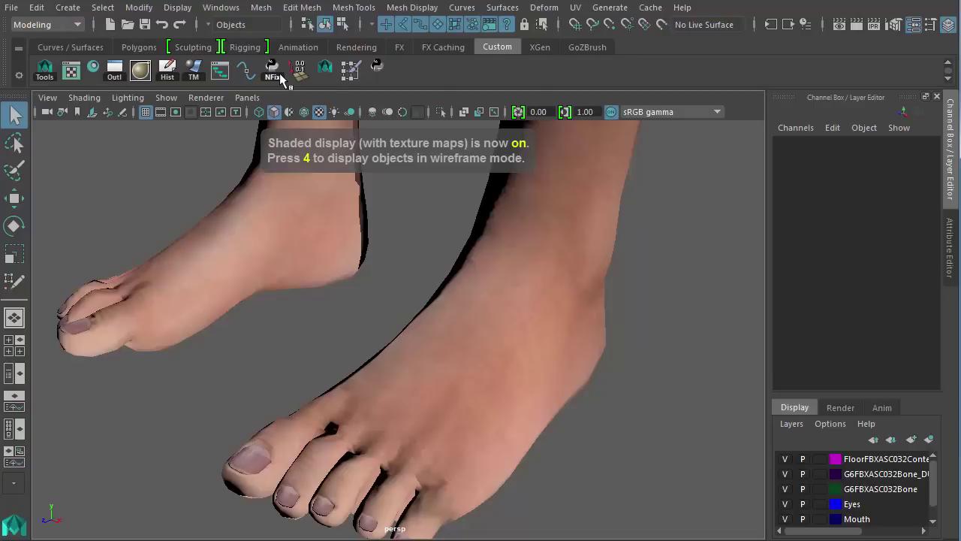
left_click_drag(422, 225, 452, 227, "alt")
right_click_drag(452, 227, 97, 172, "alt")
middle_click_drag(497, 262, 497, 403, "alt")
middle_click_drag(509, 173, 508, 406, "alt")
right_click_drag(451, 337, 187, 337, "alt")
middle_click_drag(339, 391, 339, 325, "alt")
left_click_drag(339, 325, 353, 305, "alt")
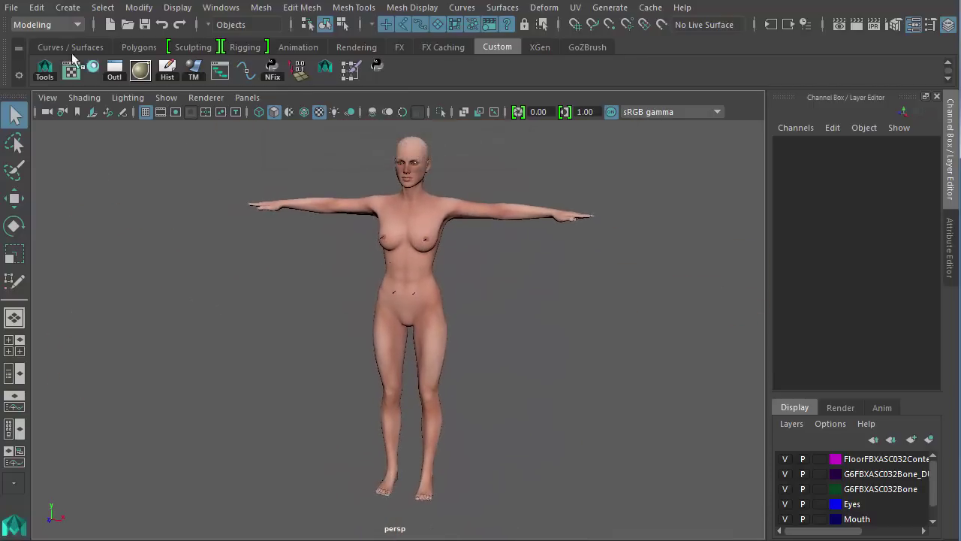
- Import the jacket mesh exported from ZBrush onto the body and make it the live surface
left_click(12, 7)
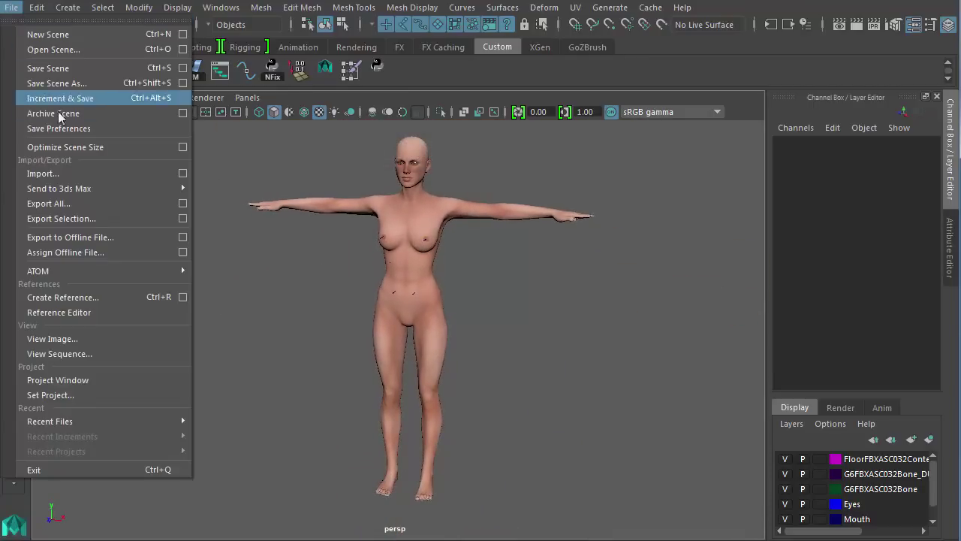
left_click(181, 173)
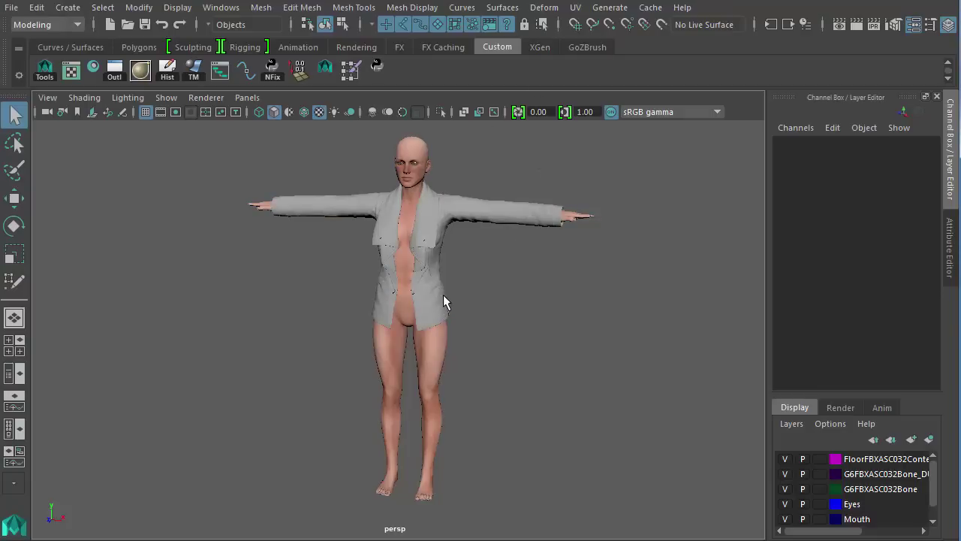
left_click(443, 285)
scroll(562, 332, "up", 8)
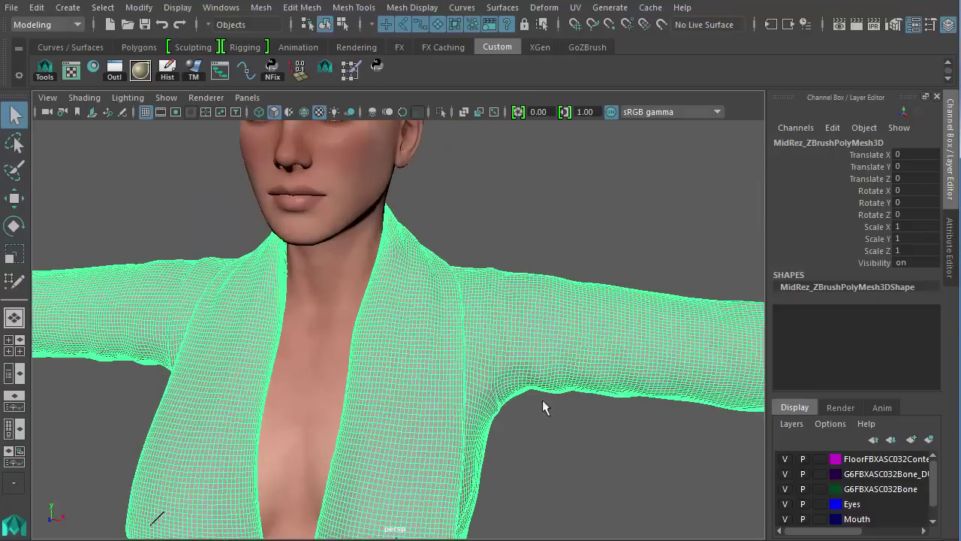
middle_click_drag(544, 407, 540, 226, "alt")
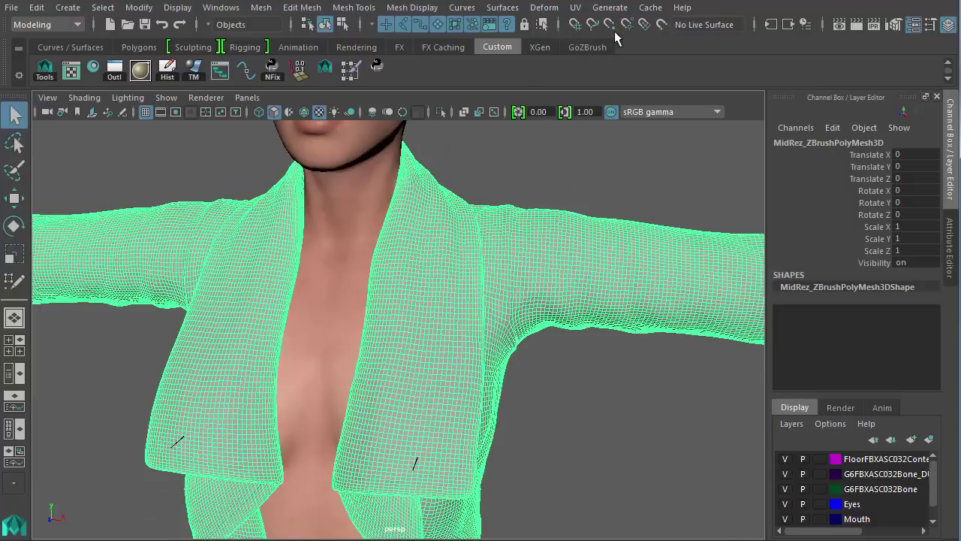
left_click(661, 25)
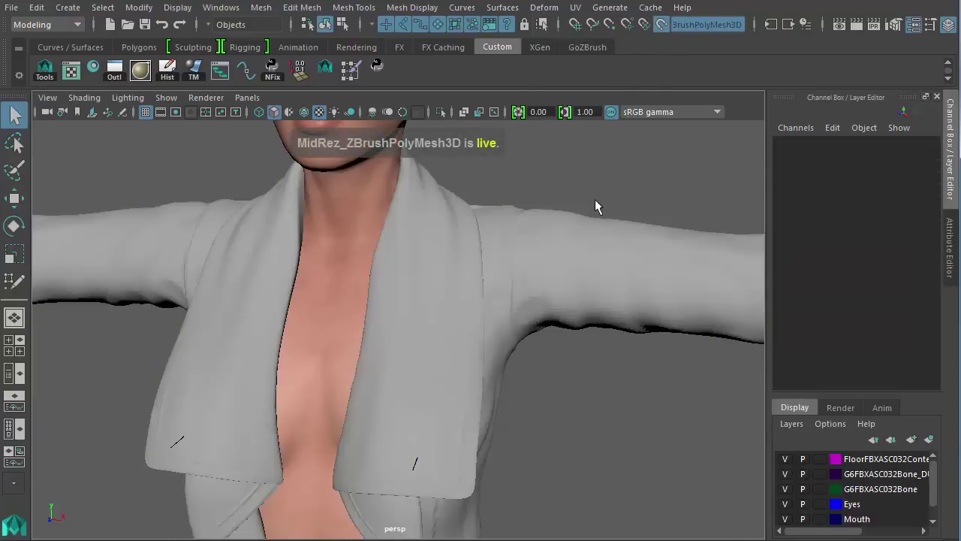
scroll(715, 148, "up", 3)
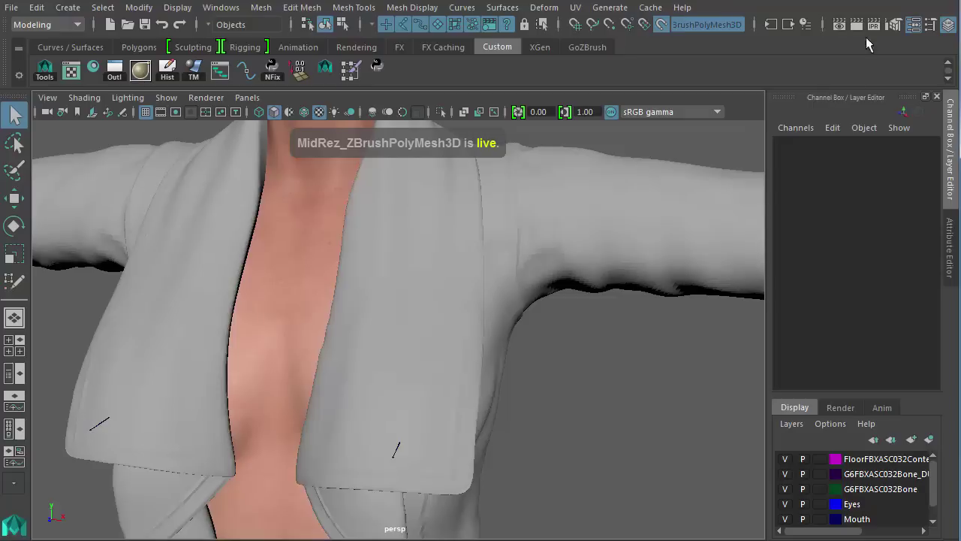
- Start Quad Draw and place four rows of seven points across the lower end of the jacket's left lapel
left_click(894, 25)
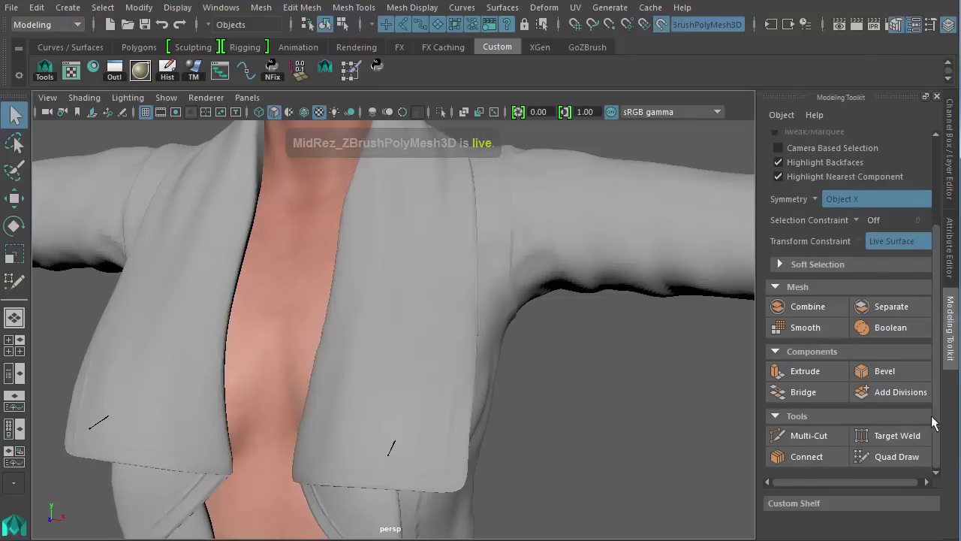
left_click(891, 456)
middle_click_drag(432, 432, 380, 346, "alt")
middle_click_drag(272, 389, 391, 354, "alt")
right_click_drag(390, 354, 641, 318, "alt")
middle_click_drag(641, 317, 427, 374, "alt")
right_click_drag(426, 374, 402, 368, "alt")
middle_click_drag(267, 344, 414, 367, "alt")
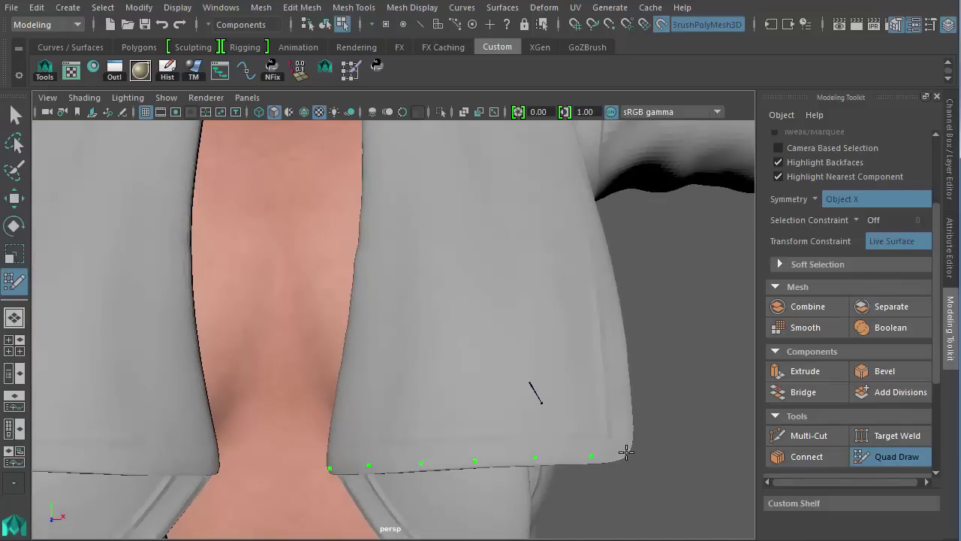
left_click(624, 405)
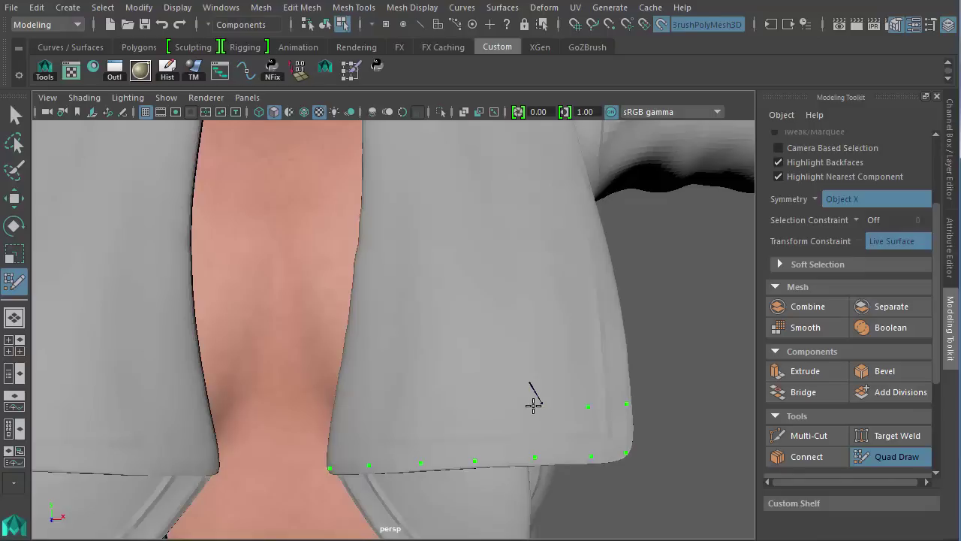
left_click(476, 406)
left_click(354, 305)
left_click_drag(366, 331, 620, 338, "shift")
key("ctrl+z")
key("ctrl+z")
key("ctrl+z")
key("ctrl+z")
- Fill all rows between the placed points on the lower lapel with quads down to its hem
left_click_drag(405, 322, 553, 328, "shift")
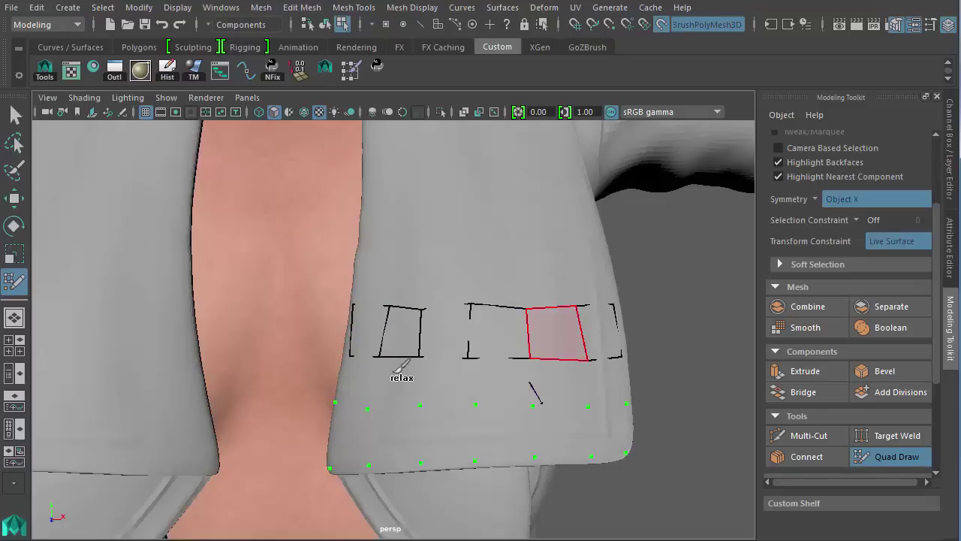
left_click_drag(354, 386, 585, 371, "shift")
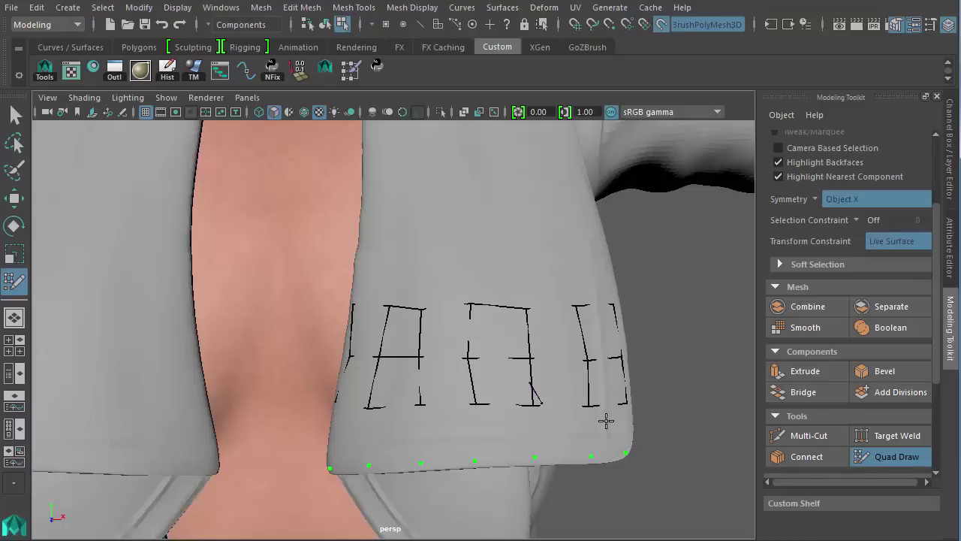
left_click_drag(607, 421, 361, 427, "shift")
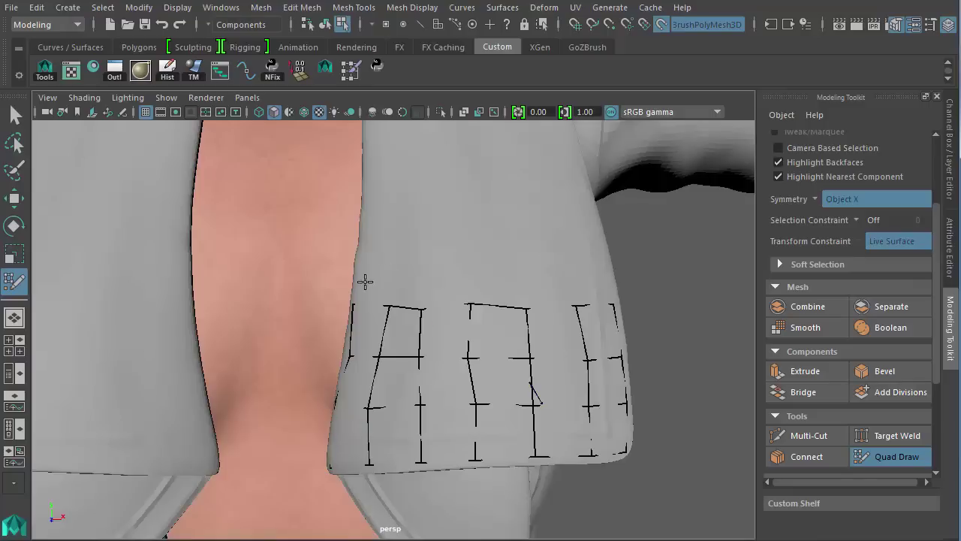
- Add another row of points above the lapel's quads and fill it with quads
left_click(573, 257)
left_click(606, 256)
left_click_drag(364, 274, 590, 278, "shift")
- Place two more rows of seven points above the quads on the jacket's left front and fill both rows with quads
middle_click_drag(467, 177, 463, 276, "alt")
left_click_drag(463, 275, 359, 342, "alt")
left_click(483, 344)
left_click(522, 343)
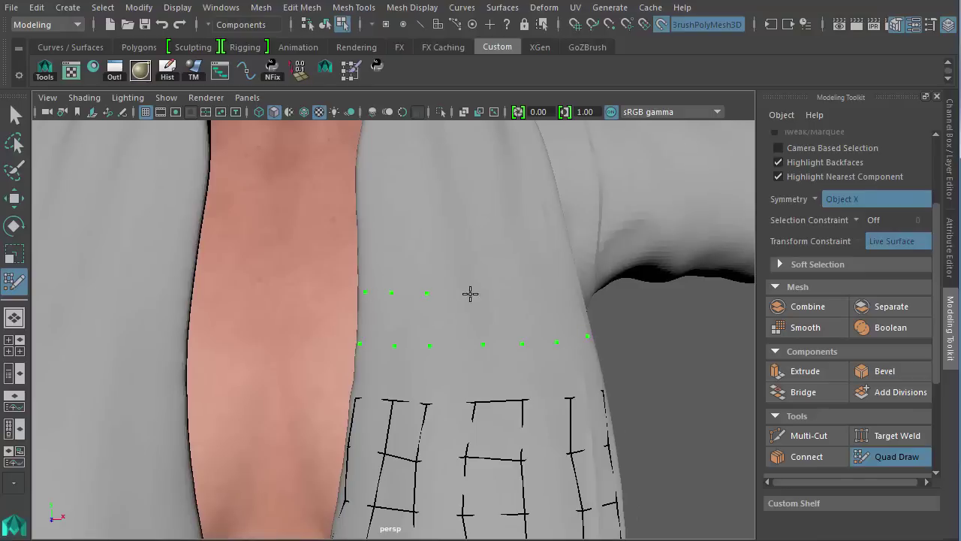
left_click_drag(376, 318, 582, 317, "shift")
mouse_move(375, 354)
left_mouse_down("shift")
mouse_move(481, 364)
mouse_move(526, 318)
left_mouse_up("shift")
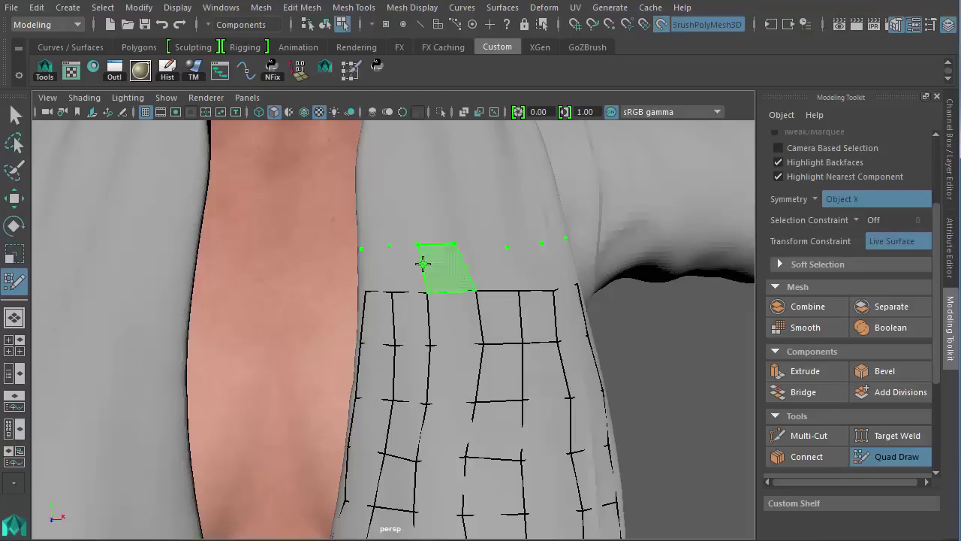
- Continue adding point rows up the jacket's left front to chest level and fill each row with quads
left_click_drag(380, 266, 552, 261, "shift")
middle_click_drag(376, 220, 380, 328, "alt")
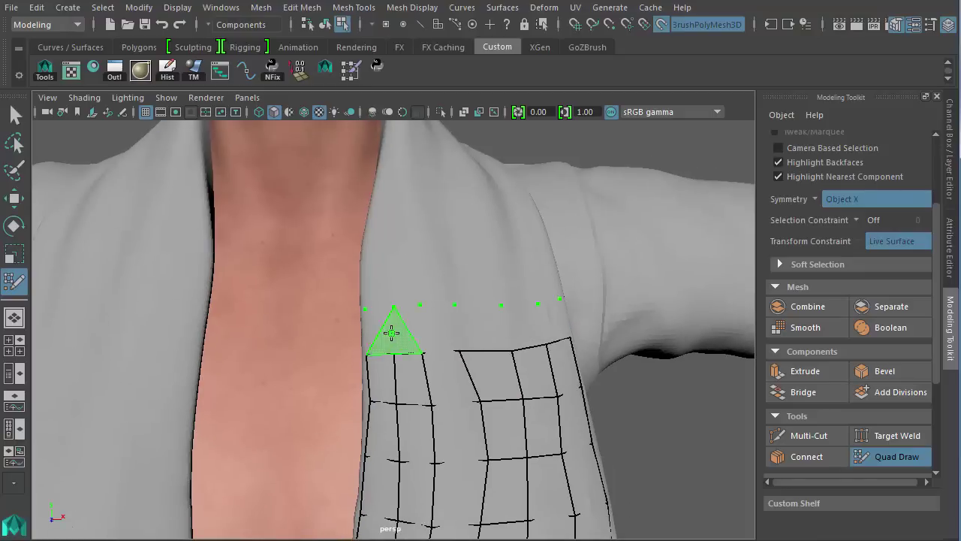
left_click_drag(382, 328, 563, 313, "shift")
mouse_move(380, 384)
left_mouse_down("shift")
mouse_move(368, 395)
mouse_move(370, 368)
left_mouse_up("shift")
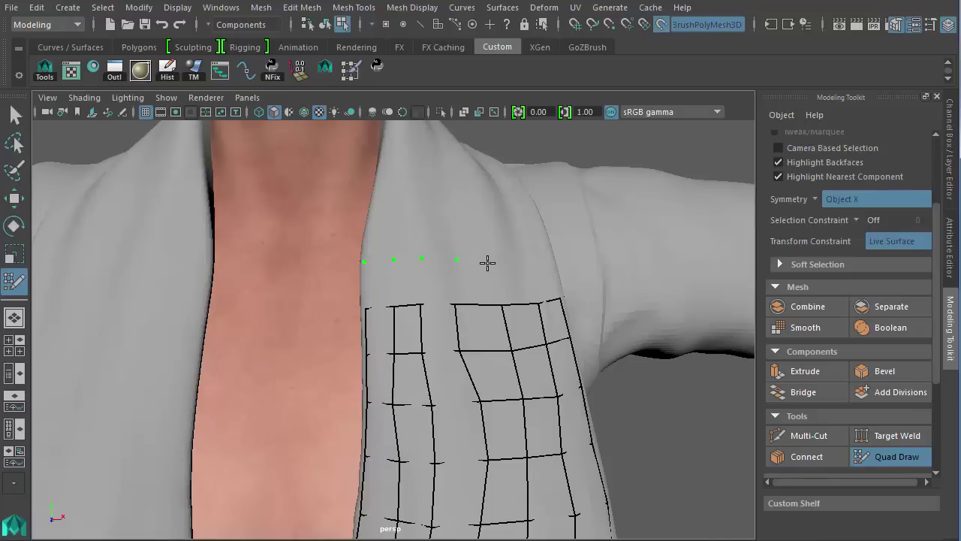
mouse_move(366, 264)
left_mouse_down("shift")
mouse_move(393, 278)
mouse_move(541, 272)
mouse_move(458, 315)
mouse_move(426, 266)
mouse_move(408, 292)
mouse_move(392, 369)
mouse_move(440, 367)
mouse_move(431, 283)
mouse_move(449, 266)
mouse_move(471, 286)
mouse_move(418, 318)
mouse_move(429, 382)
mouse_move(393, 290)
mouse_move(332, 207)
left_mouse_up("shift")
left_click_drag(311, 383, 317, 367, "shift")
mouse_move(335, 308)
left_mouse_down("alt")
mouse_move(371, 307)
mouse_move(407, 333)
left_mouse_up("alt")
left_click_drag(368, 434, 364, 440, "shift")
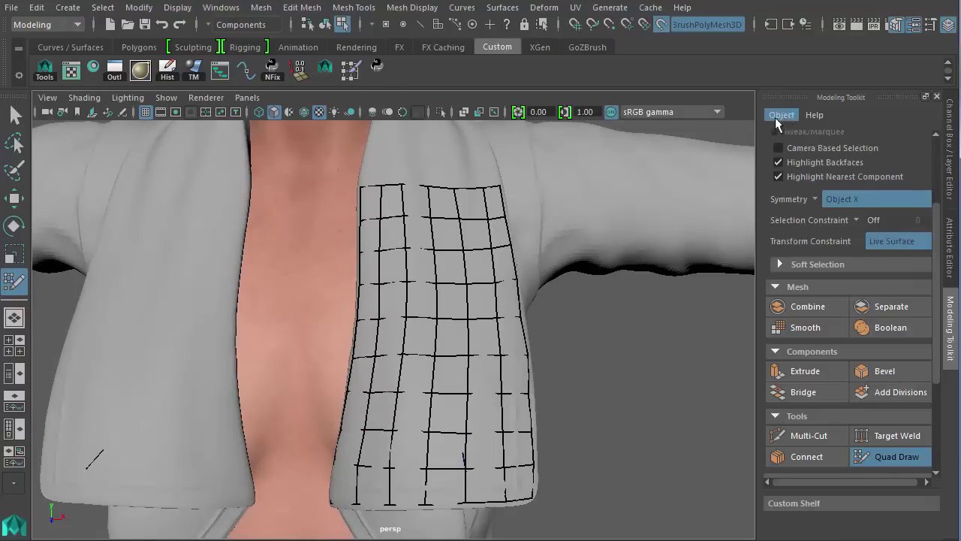
- Leave Quad Draw, return the retopology mesh to object mode and isolate it in the viewport
left_click(15, 114)
right_click_drag(464, 268, 456, 361)
left_click(166, 98)
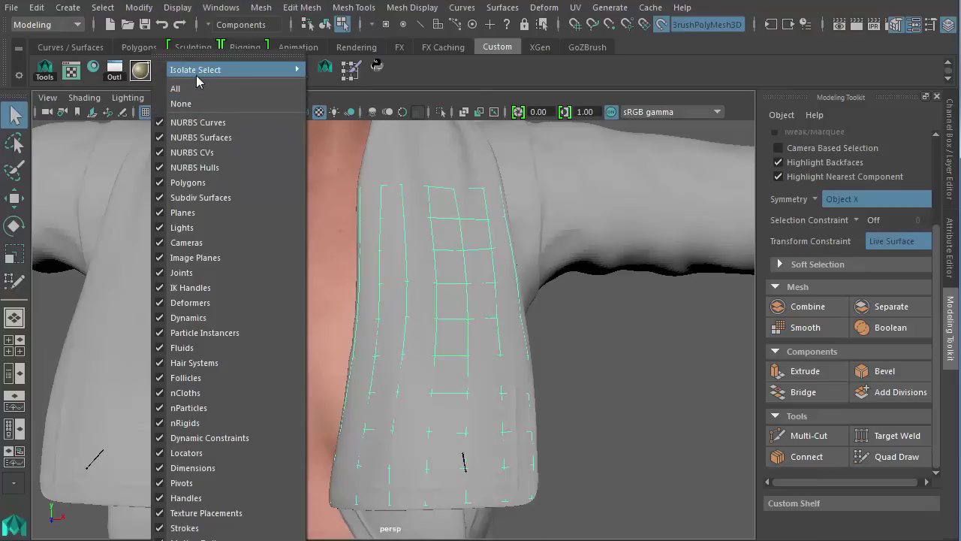
mouse_move(225, 69)
left_click(338, 81)
left_click_drag(588, 259, 491, 262, "alt")
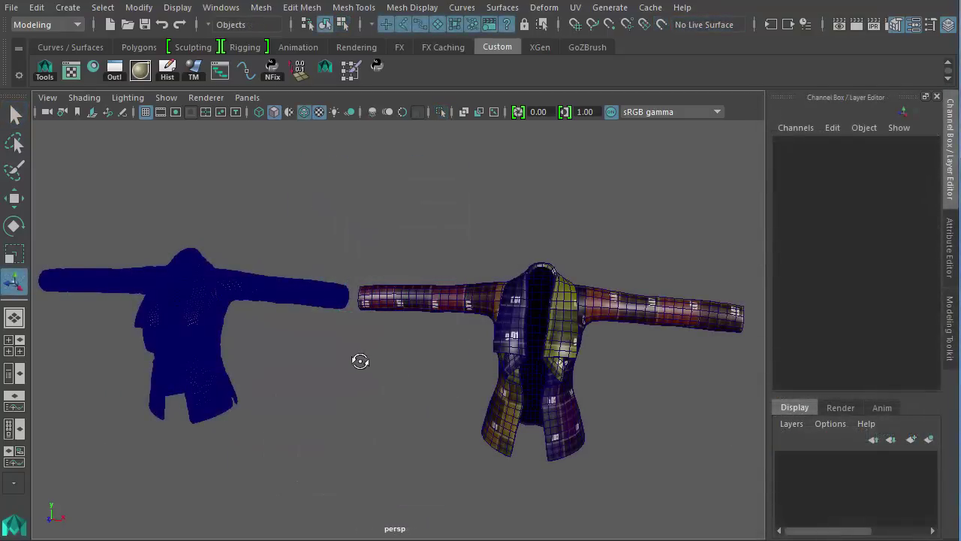
- Select the high-poly jacket and examine its UVs in the UV Editor with the texture image hidden
right_click_drag(359, 358, 385, 361, "alt")
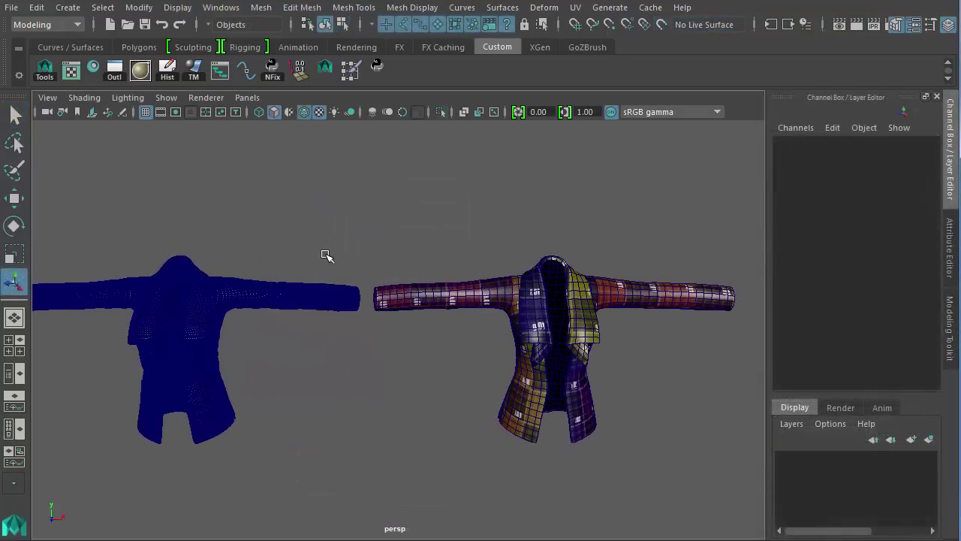
left_click_drag(328, 267, 331, 322)
right_click_drag(342, 331, 635, 365, "alt")
middle_click_drag(635, 365, 284, 378, "alt")
left_click_drag(311, 217, 391, 332)
left_click(395, 369)
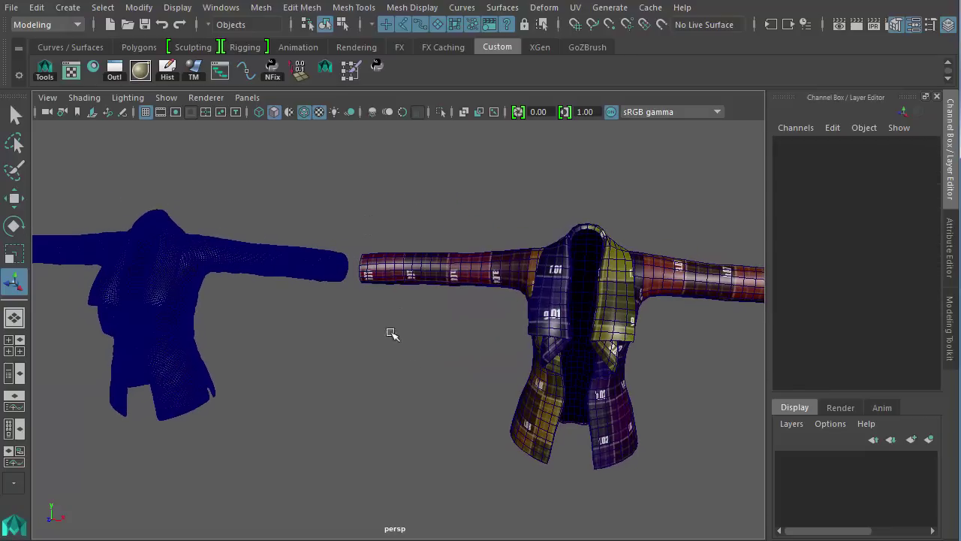
left_click(70, 71)
left_click_drag(189, 9, 521, 29)
left_click(221, 322)
key("f")
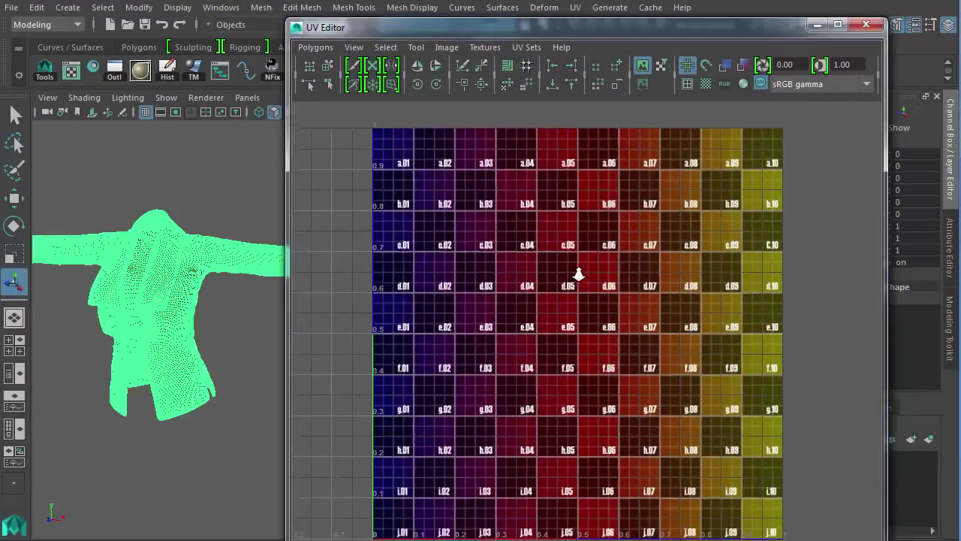
left_click(647, 66)
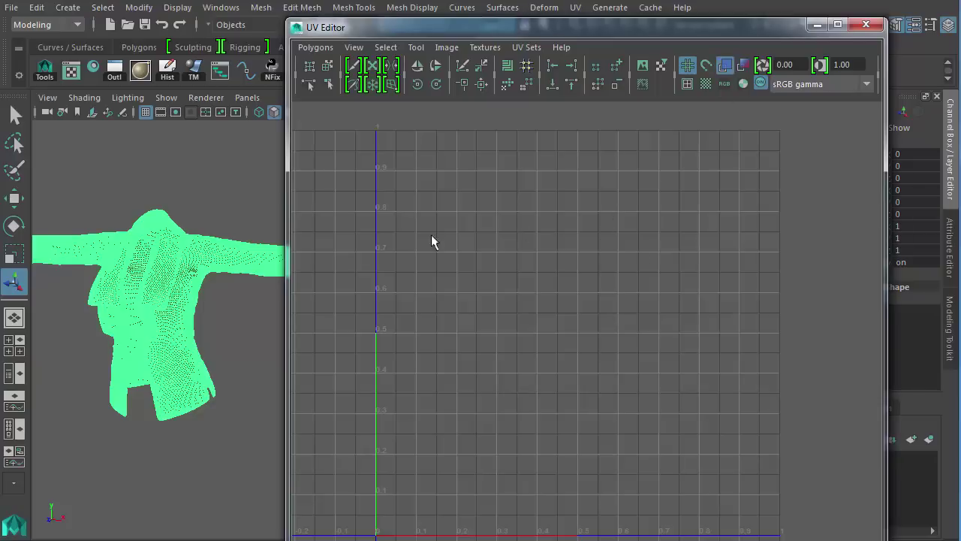
- Select the low-poly jacket to examine its UV layout, and close the UV Editor
scroll(193, 271, "up", 3)
left_click_drag(235, 211, 252, 304)
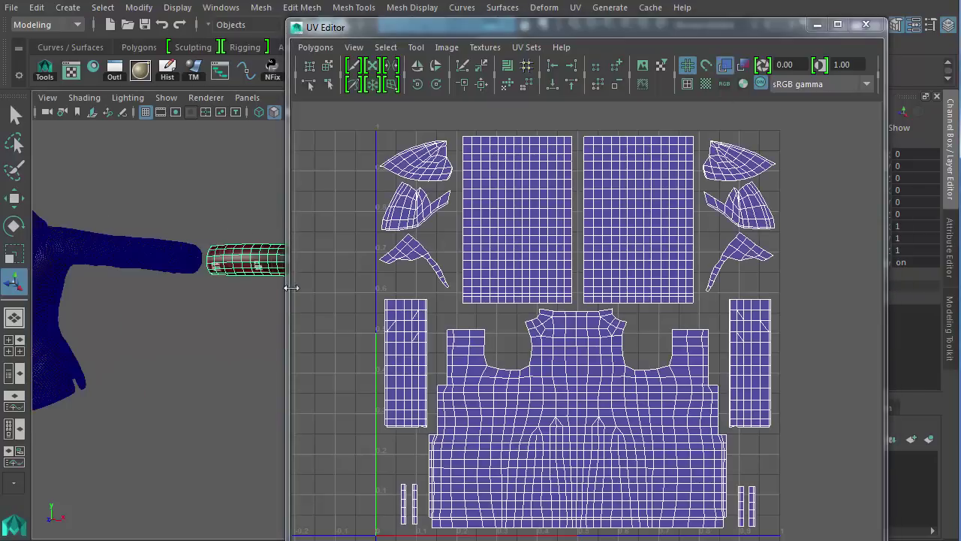
left_click(866, 25)
- Turn on the poly count heads-up display and check the polygon count of the jacket meshes
left_click_drag(564, 257, 521, 217, "alt")
left_click(177, 8)
mouse_move(238, 61)
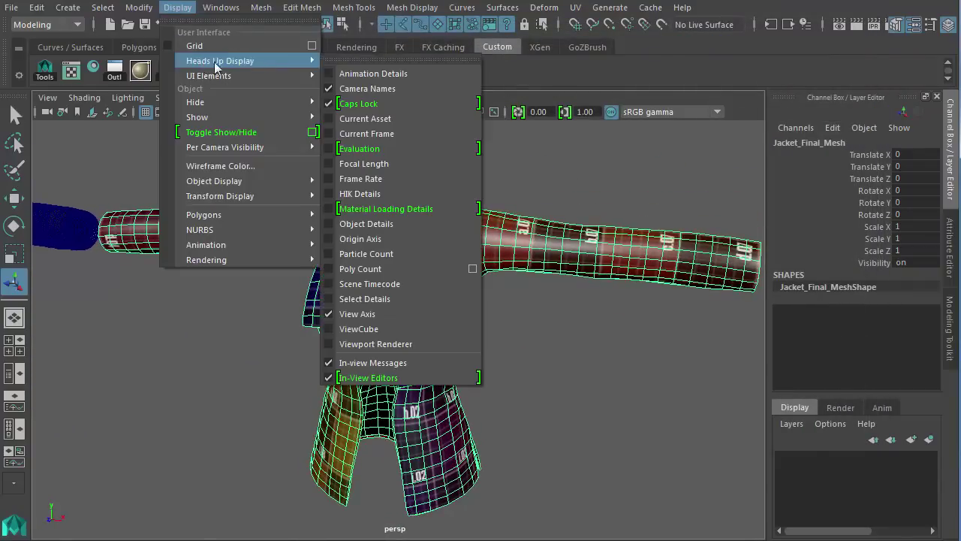
left_click(380, 268)
left_click_drag(280, 171, 301, 188, "alt")
left_click(305, 175)
left_click(315, 254)
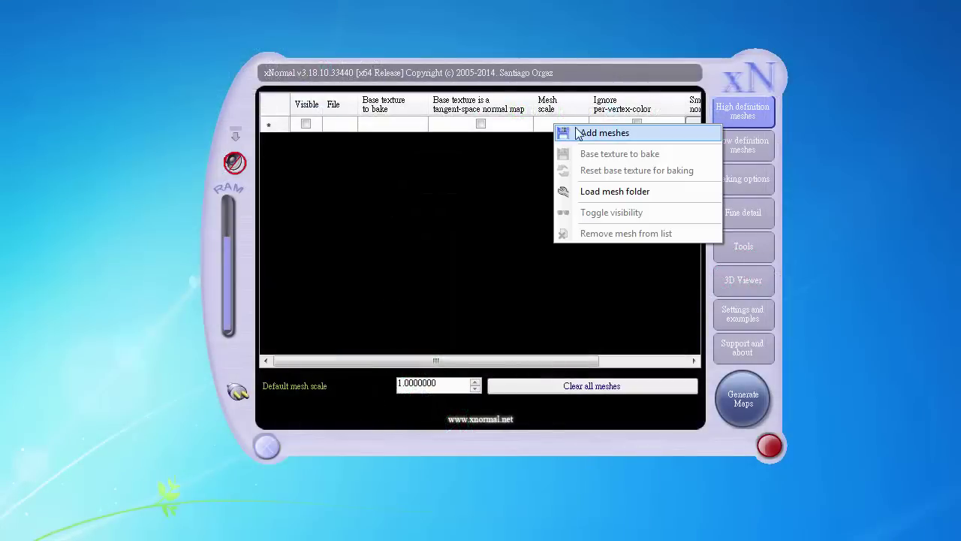
- In xNormal, start adding meshes to the high definition list and to the low definition list
left_click(573, 138)
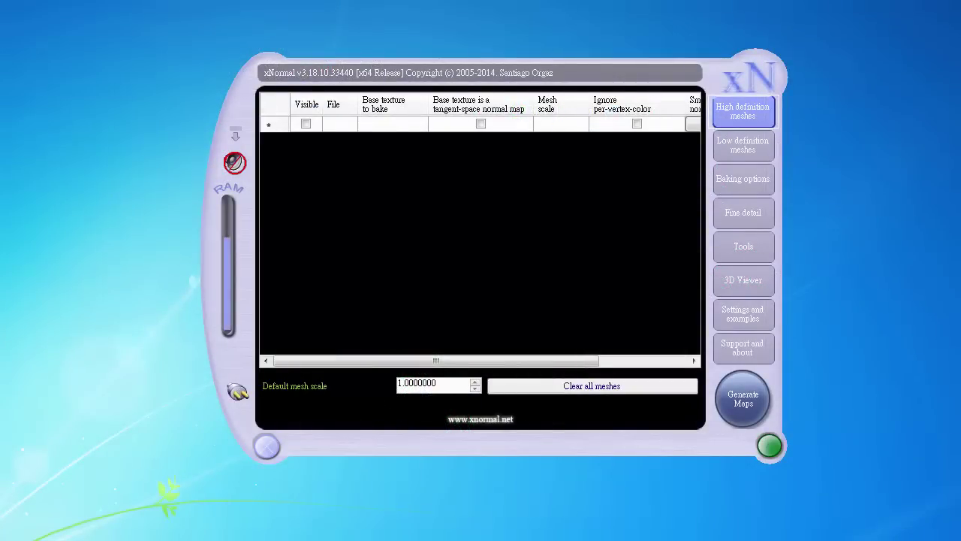
left_click(744, 159)
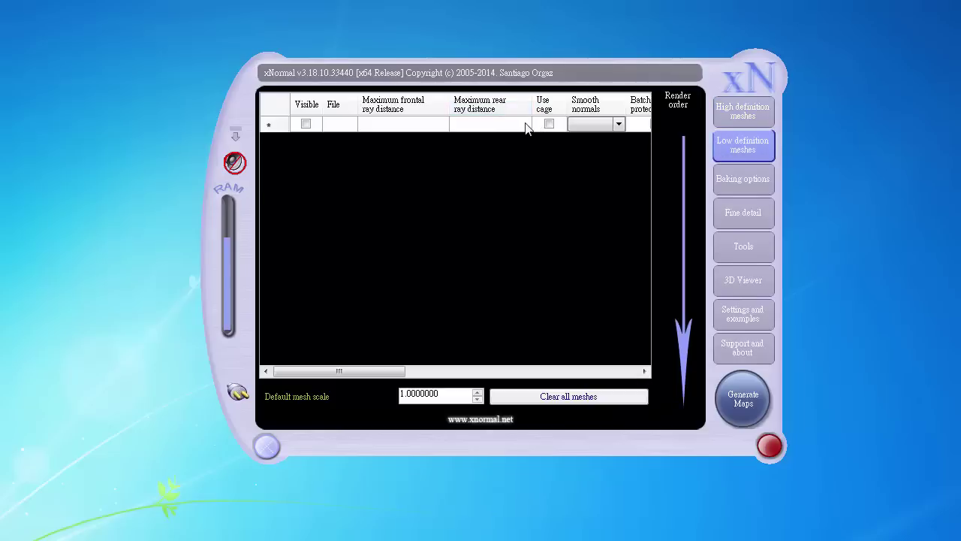
right_click(524, 130)
left_click(555, 141)
- Set the output map size to 2048 by 2048 in the baking options
left_click(742, 179)
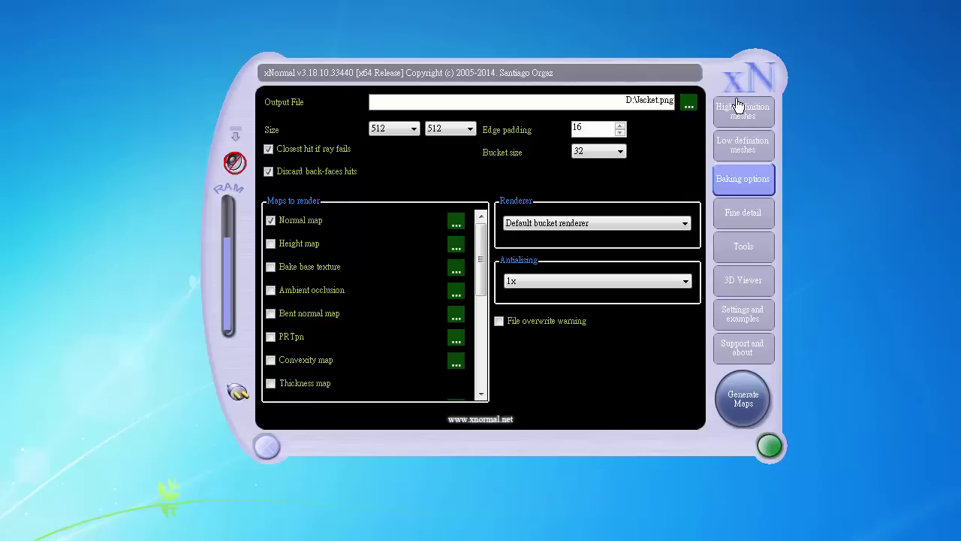
left_click(744, 402)
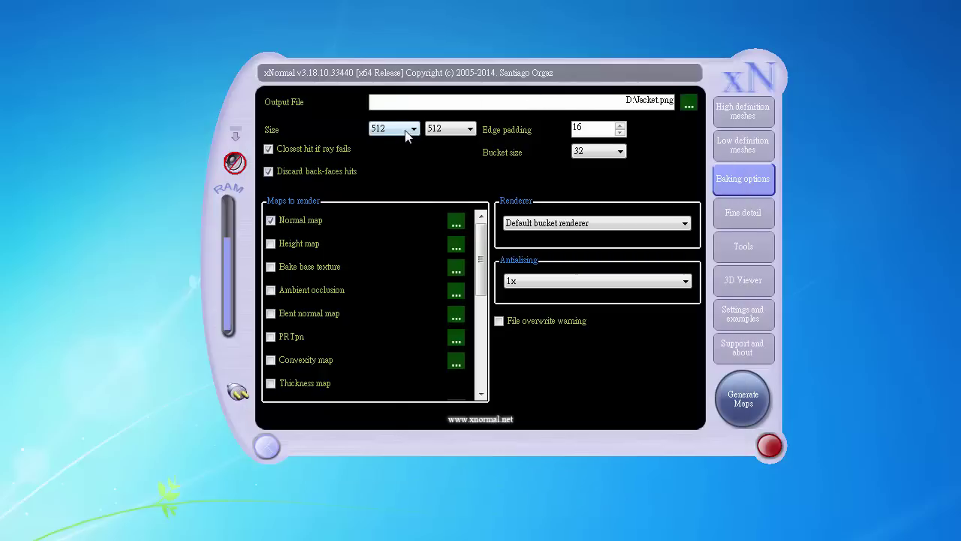
left_click(409, 129)
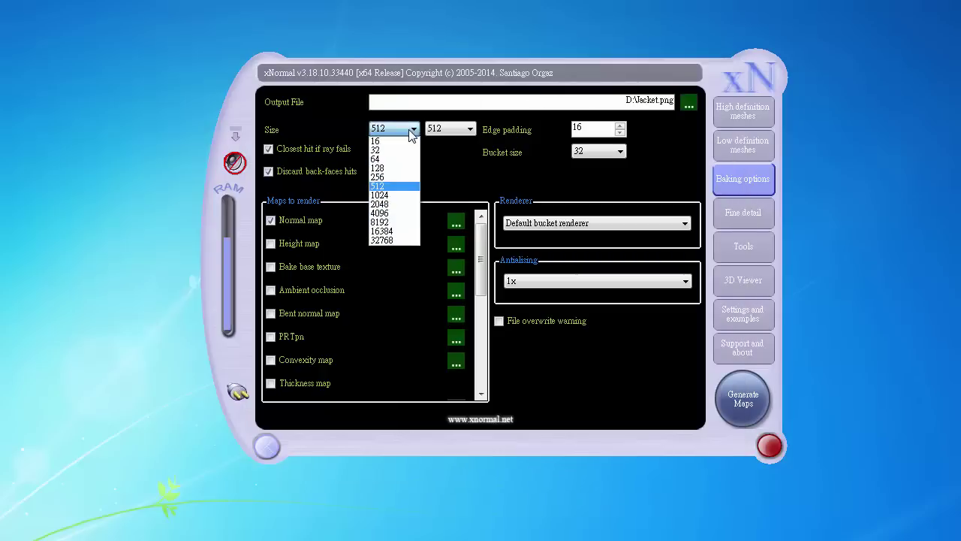
left_click(389, 205)
left_click(454, 129)
left_click(449, 204)
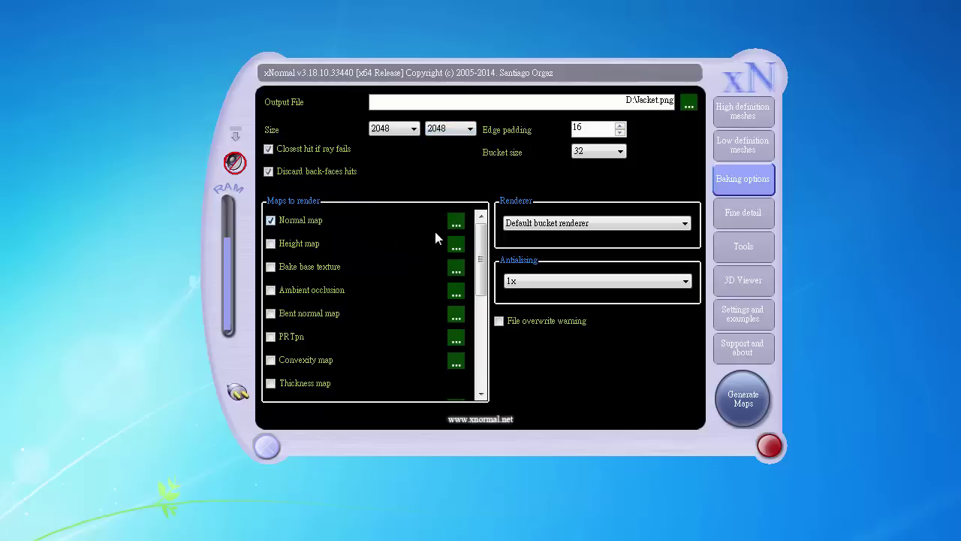
- Enable the ambient occlusion and cavity maps for rendering and review the cavity map's settings
left_click_drag(478, 270, 350, 321)
left_click(271, 305)
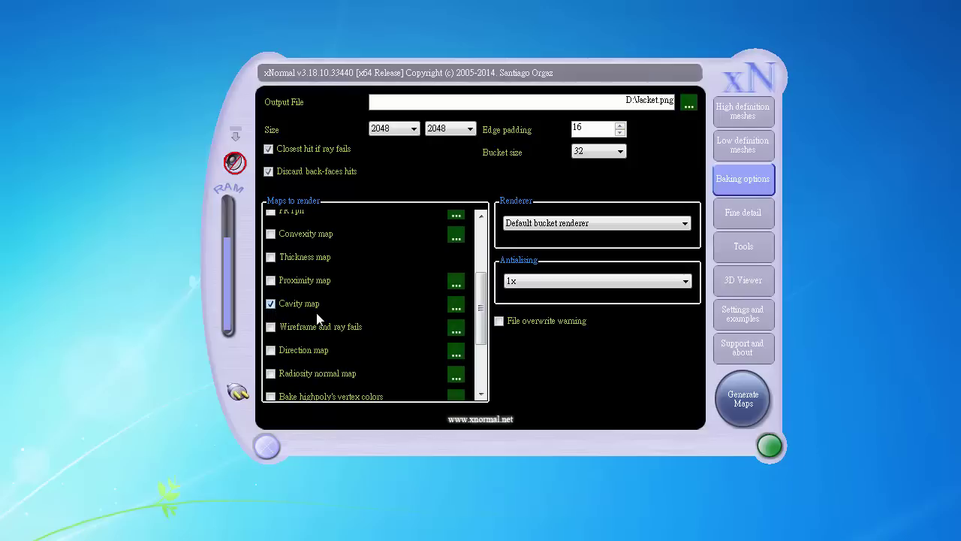
left_click(456, 305)
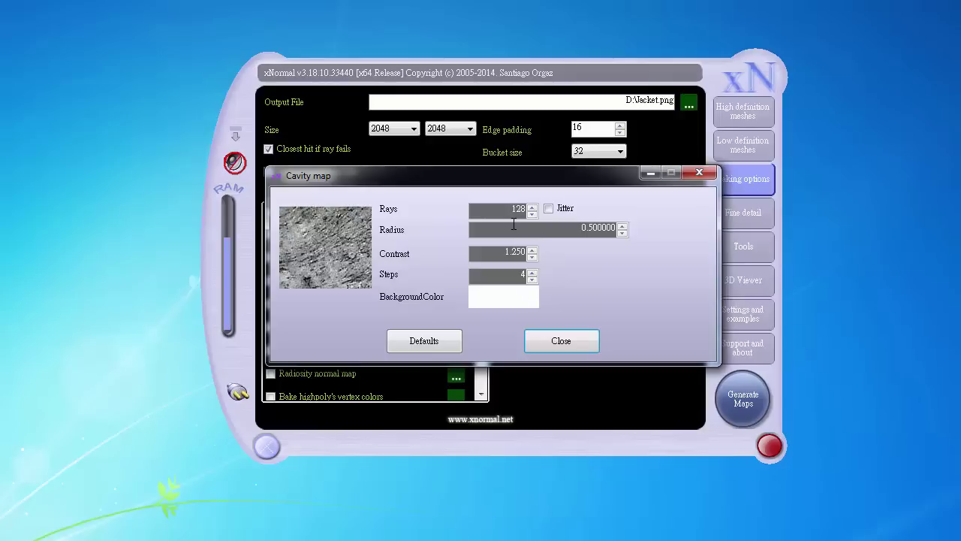
left_click(558, 339)
- Turn off tangent space in the normal map's settings and close them
scroll(478, 278, "up", 2)
left_click_drag(477, 278, 478, 257)
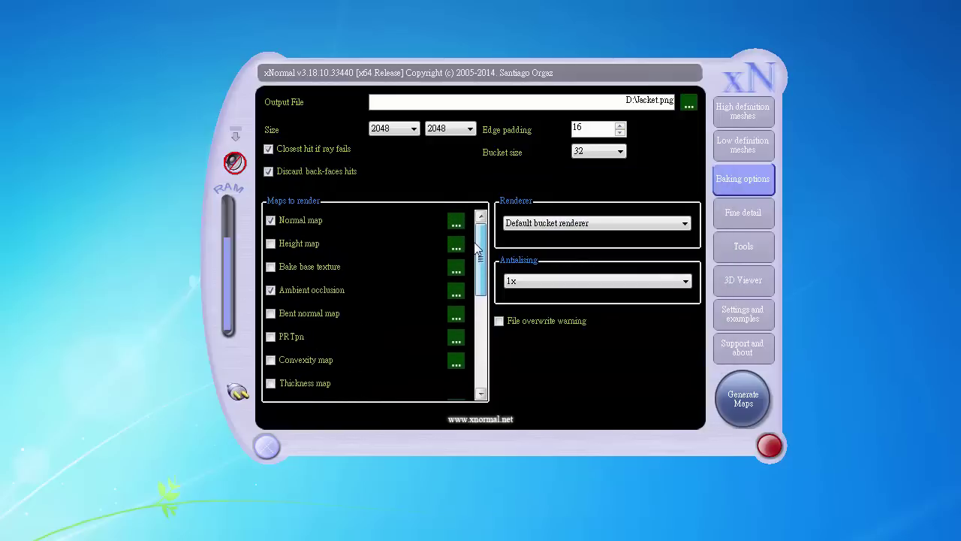
mouse_move(478, 248)
left_mouse_down()
mouse_move(479, 349)
mouse_move(480, 239)
left_mouse_up()
left_click(456, 223)
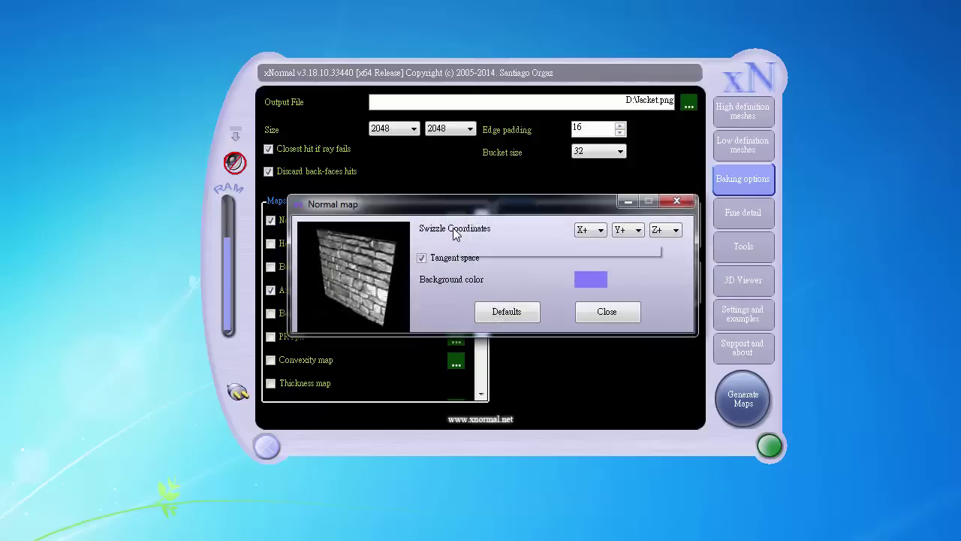
left_click(447, 266)
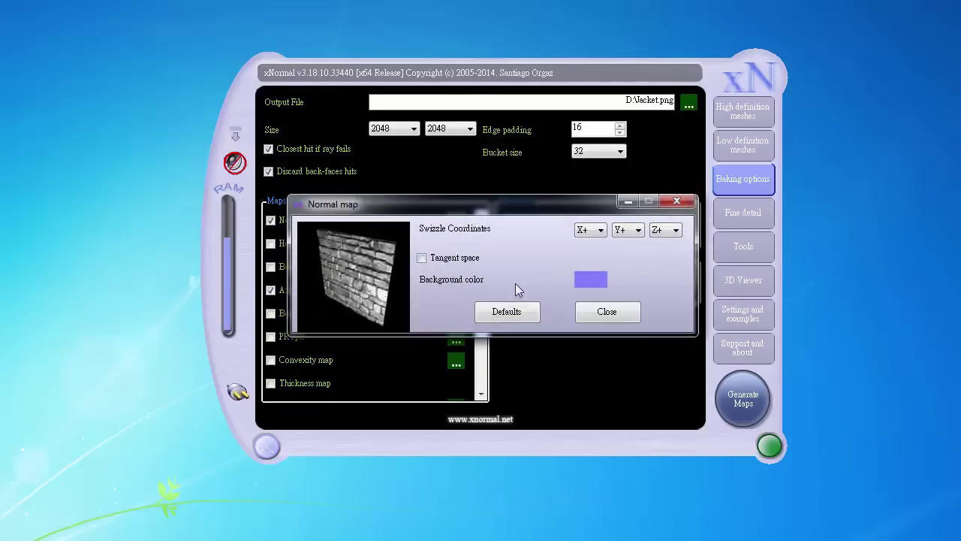
left_click(590, 318)
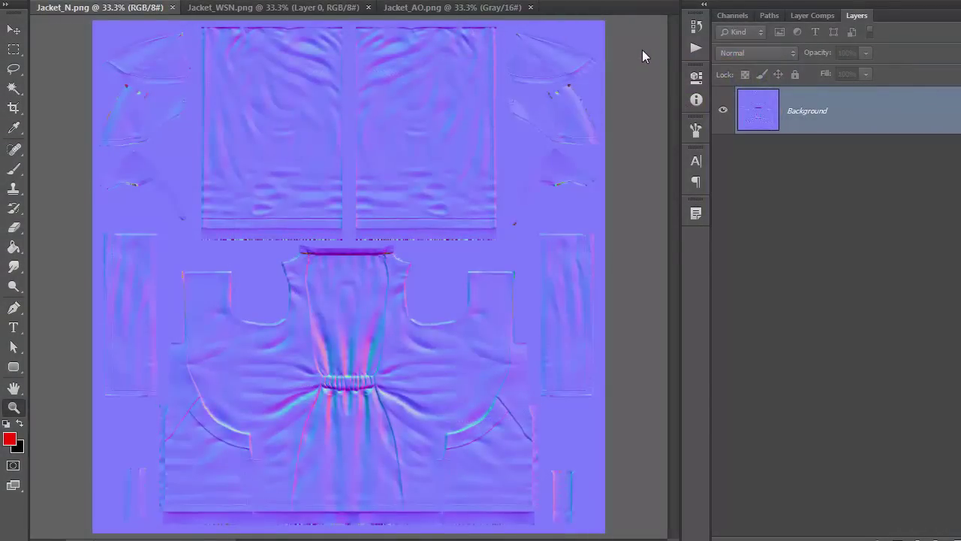
- Switch to Photoshop and examine the baked maps Jacket_WSN.png and Jacket_AO.png
left_click(239, 9)
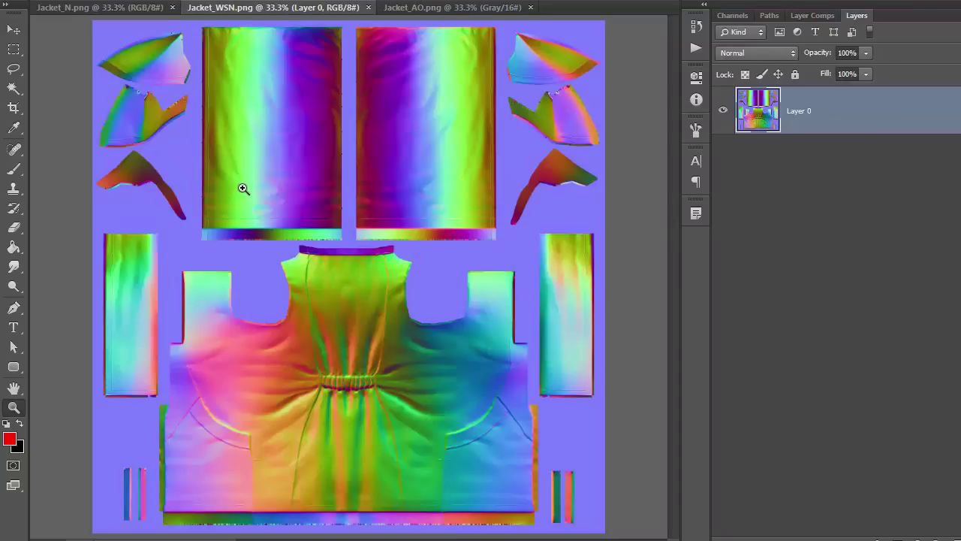
left_click(433, 10)
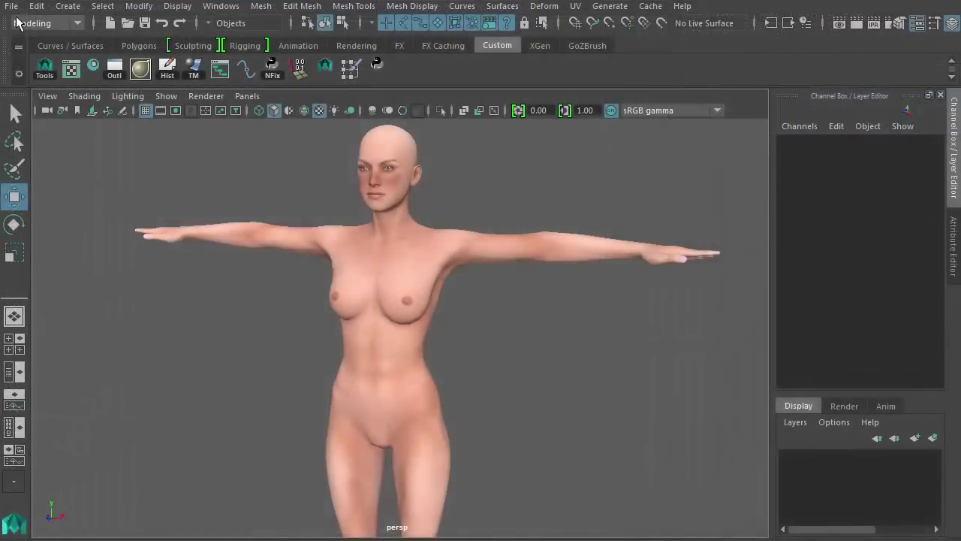
- Switch to Maya and import the finished jacket mesh onto the avatar
left_click(11, 6)
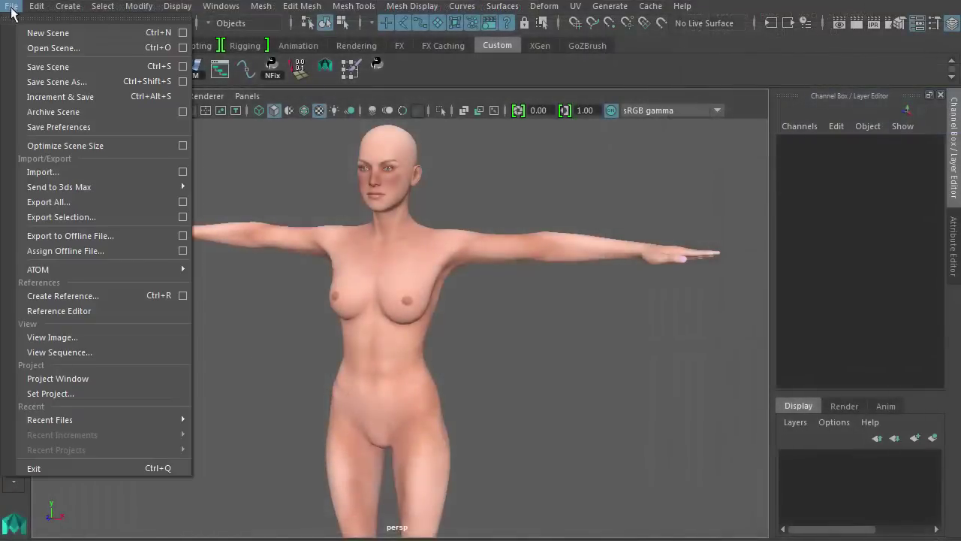
left_click(63, 174)
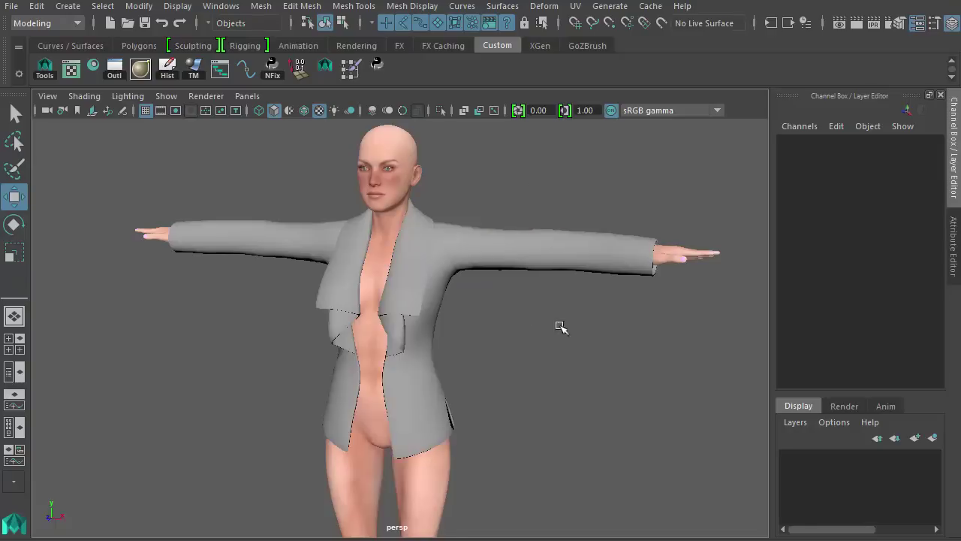
right_click_drag(571, 331, 451, 325, "alt")
middle_click_drag(450, 324, 440, 248, "alt")
middle_click_drag(460, 286, 458, 260, "alt")
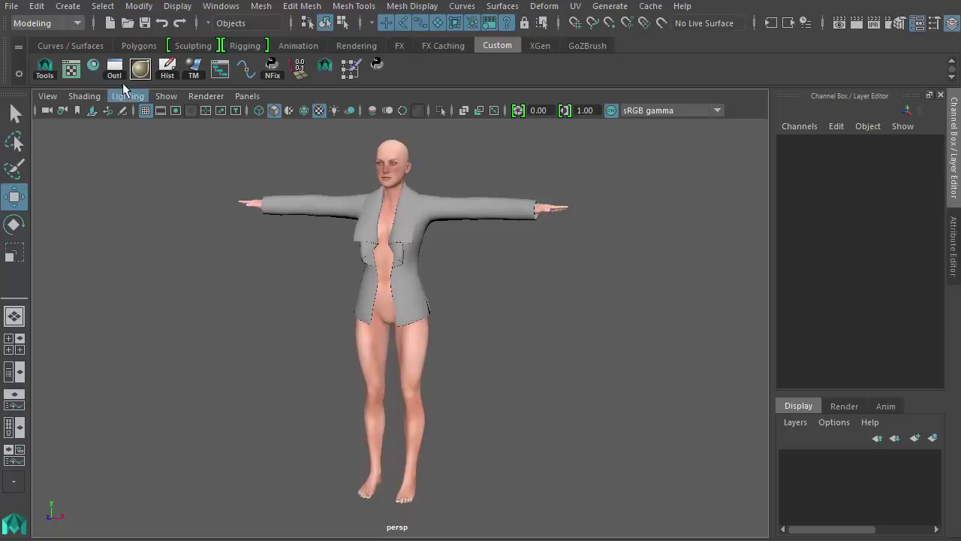
- Select the Cloth_01_CC_Base_BoneRoot skeleton together with Jacket_Correct_Mesh and switch the workspace to Rigging
left_click(118, 73)
left_click_drag(30, 37, 243, 4)
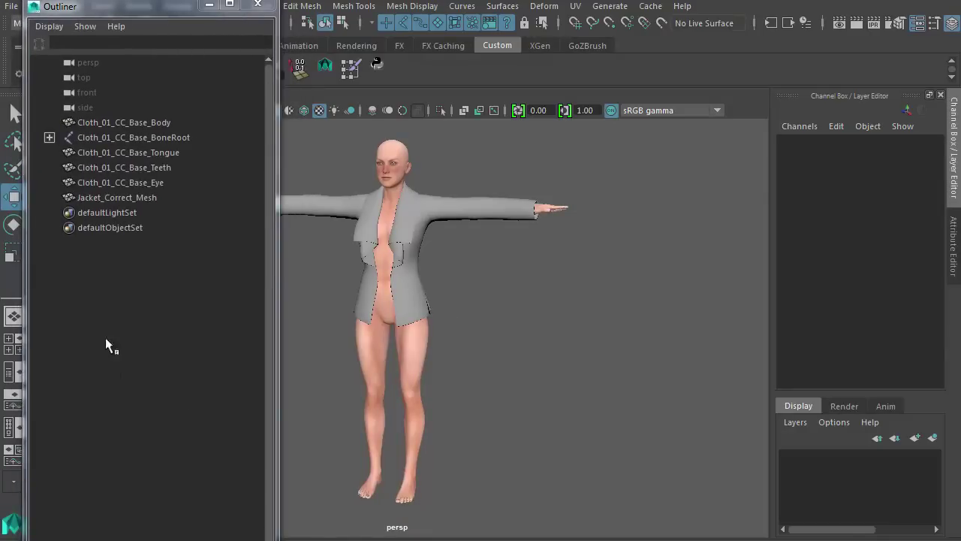
left_click(97, 139)
left_click(118, 199, "ctrl")
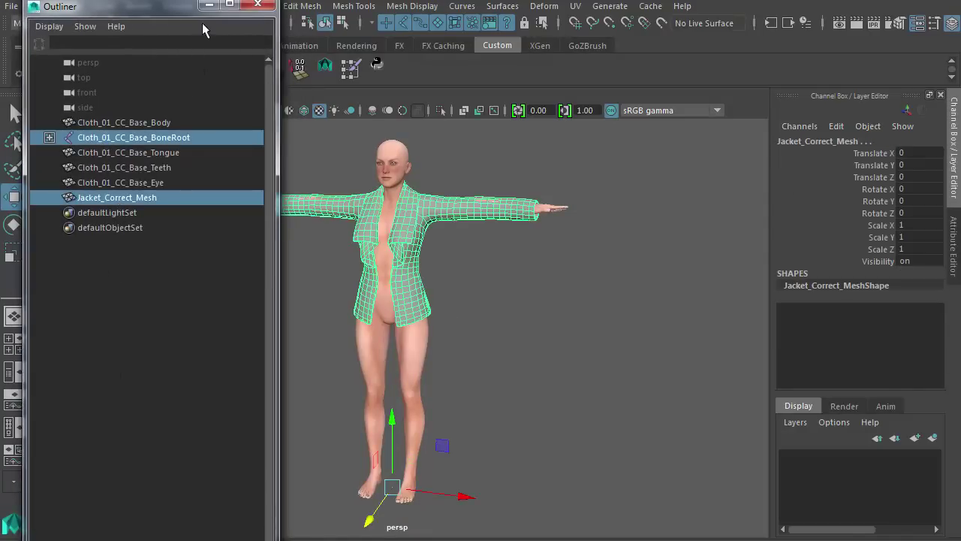
left_click_drag(176, 12, 170, 153)
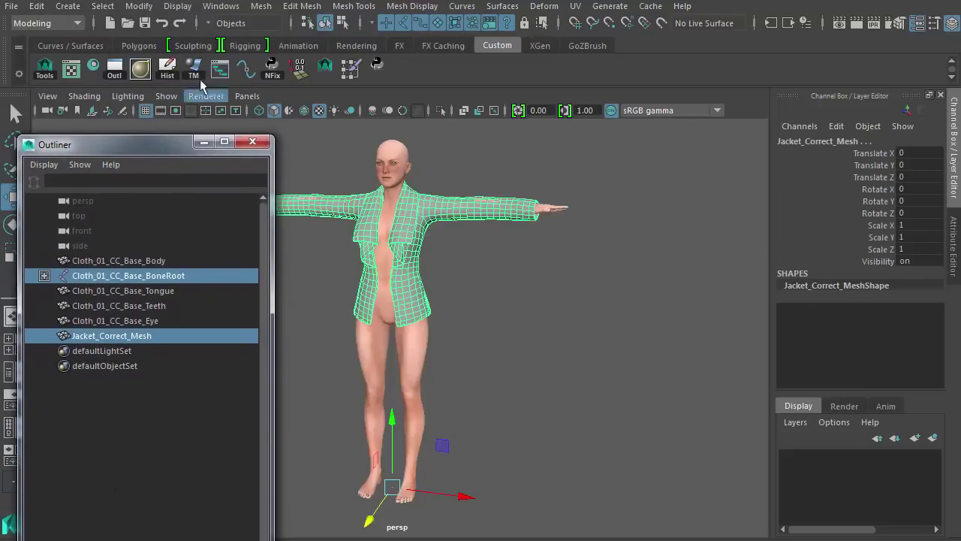
left_click(83, 24)
left_click(53, 57)
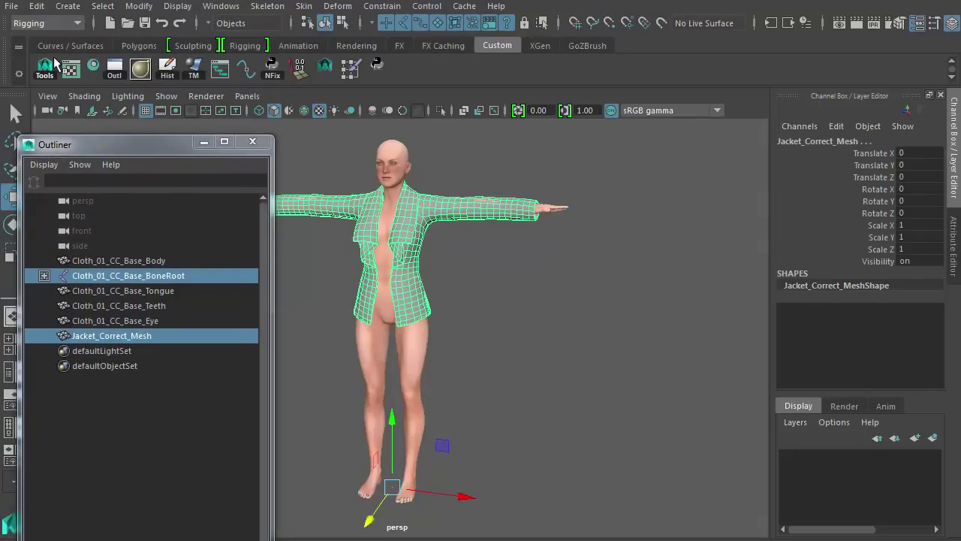
- Bind the jacket to the joint hierarchy using Closest distance and Classic linear skinning, with the max influences raised
left_click(303, 6)
left_click(465, 45)
left_click(542, 179)
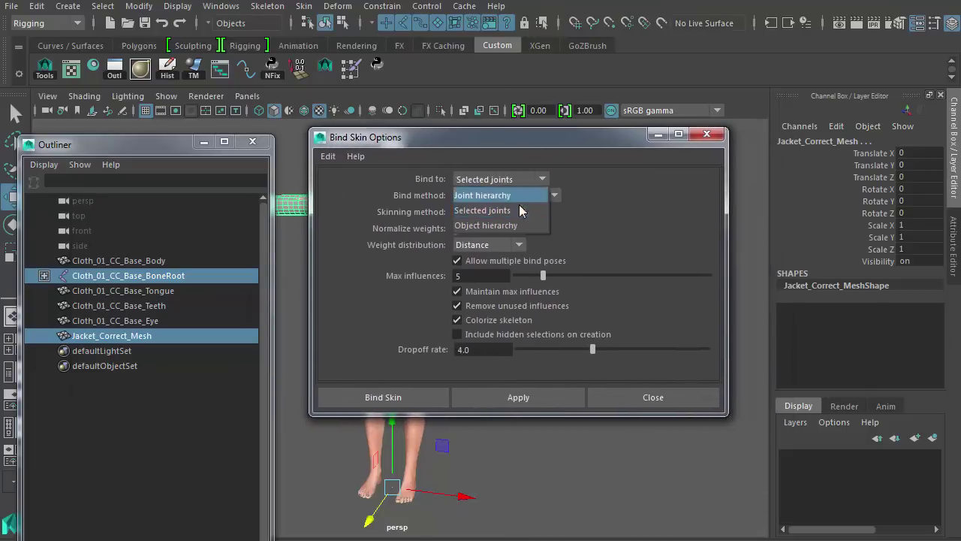
left_click(519, 195)
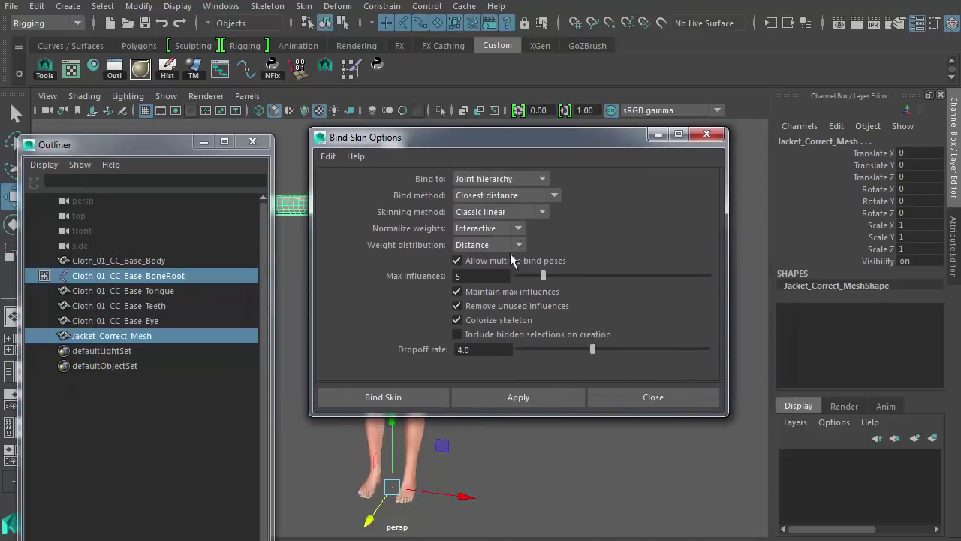
left_click_drag(544, 276, 728, 273)
left_click(476, 392)
left_click(706, 134)
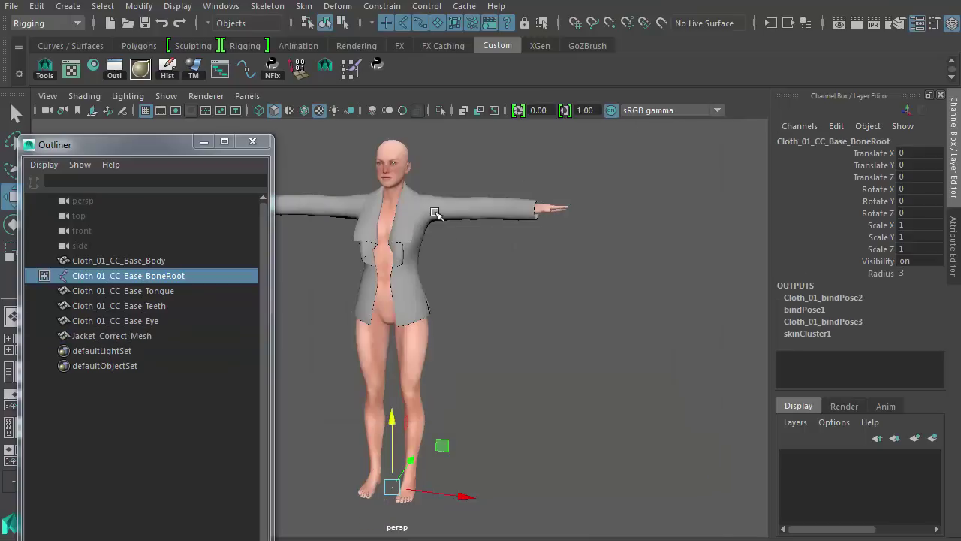
- Copy the skin weights from Cloth_01_CC_Base_Body to the jacket using Closest point on surface and Name as the first influence association
left_click(133, 260)
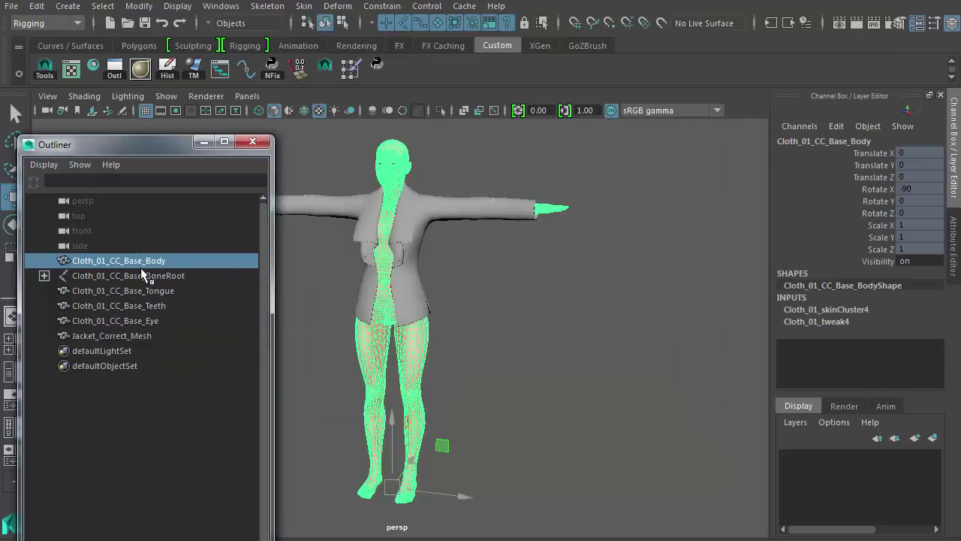
scroll(406, 227, "up", 5)
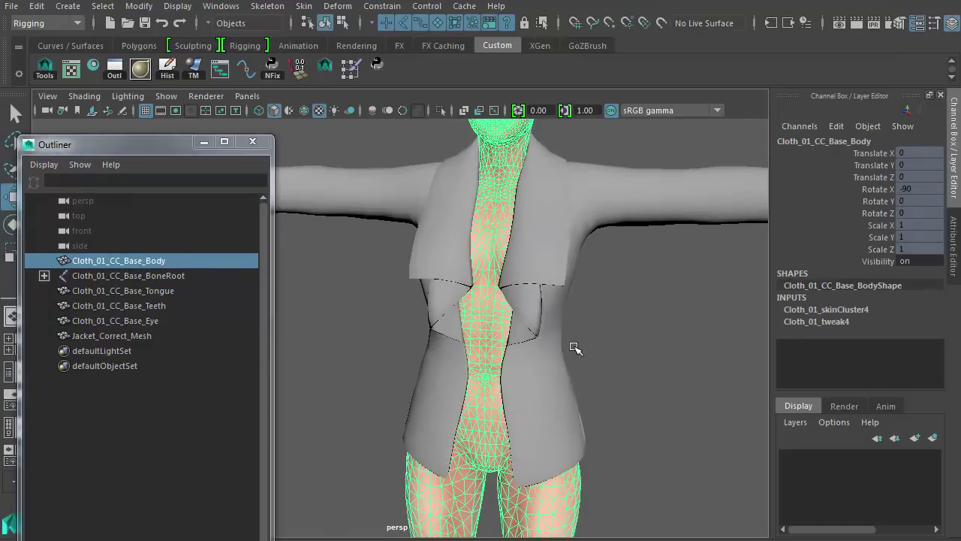
left_click(561, 335, "shift")
left_click_drag(566, 341, 537, 262, "alt")
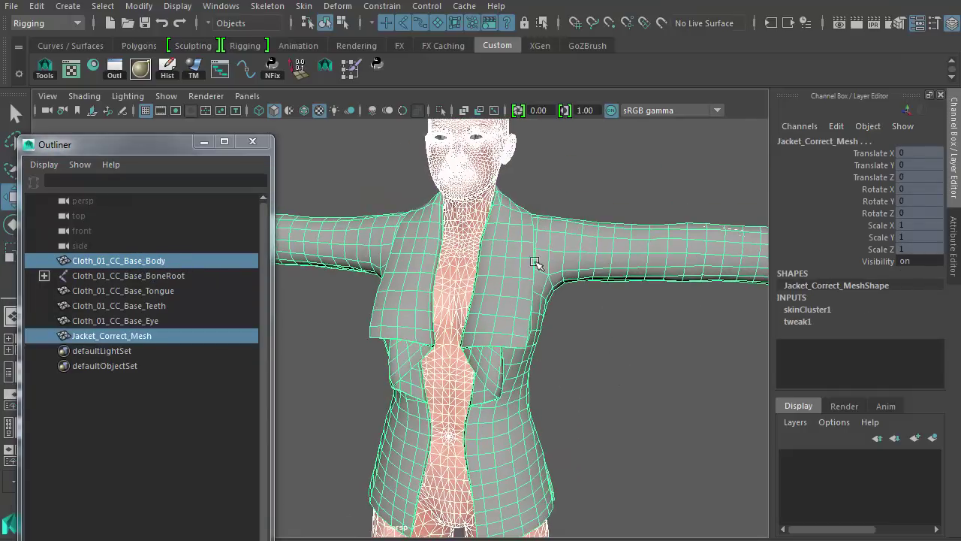
left_click(305, 6)
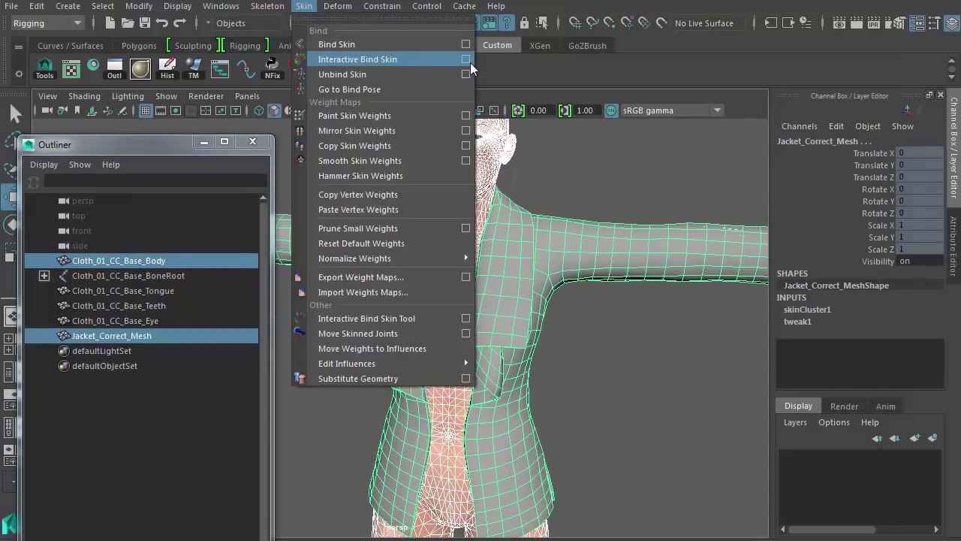
left_click(465, 145)
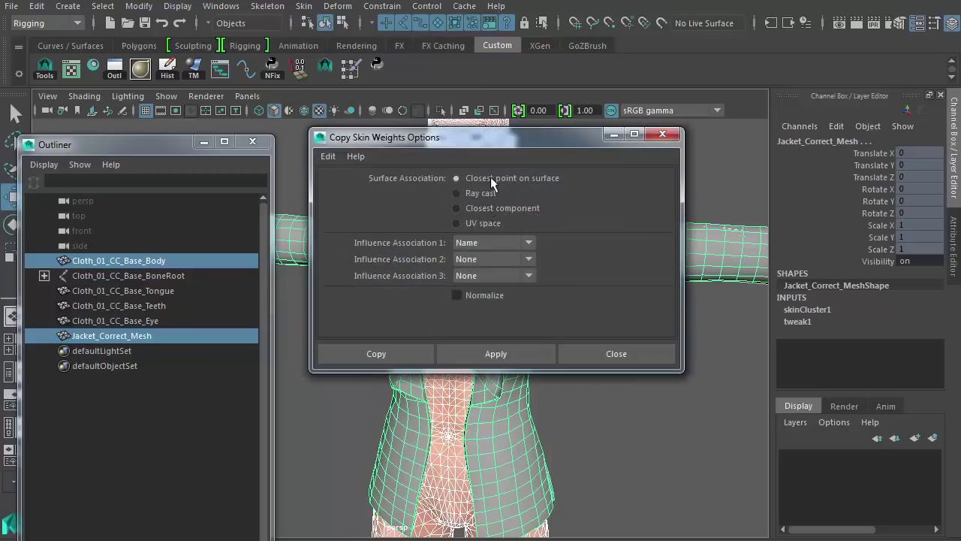
left_click(529, 248)
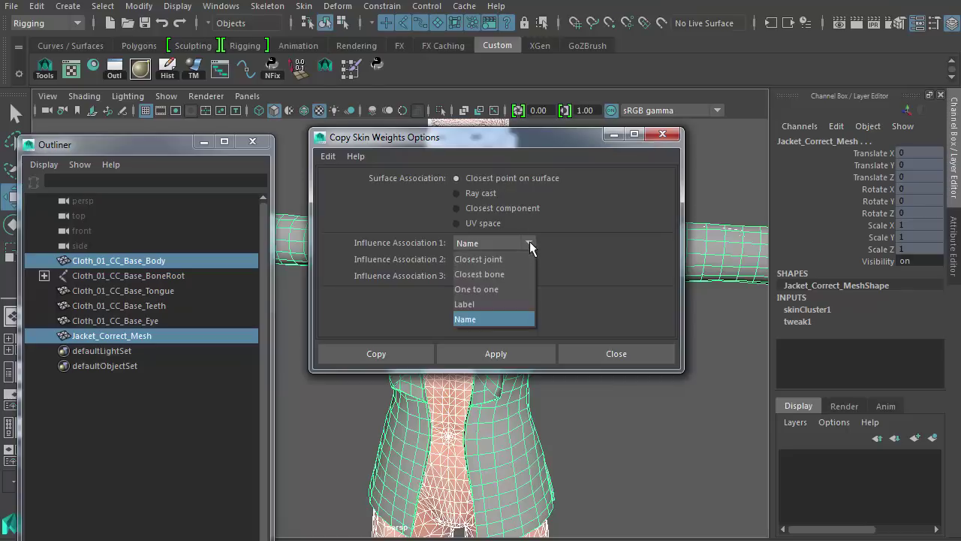
left_click(493, 319)
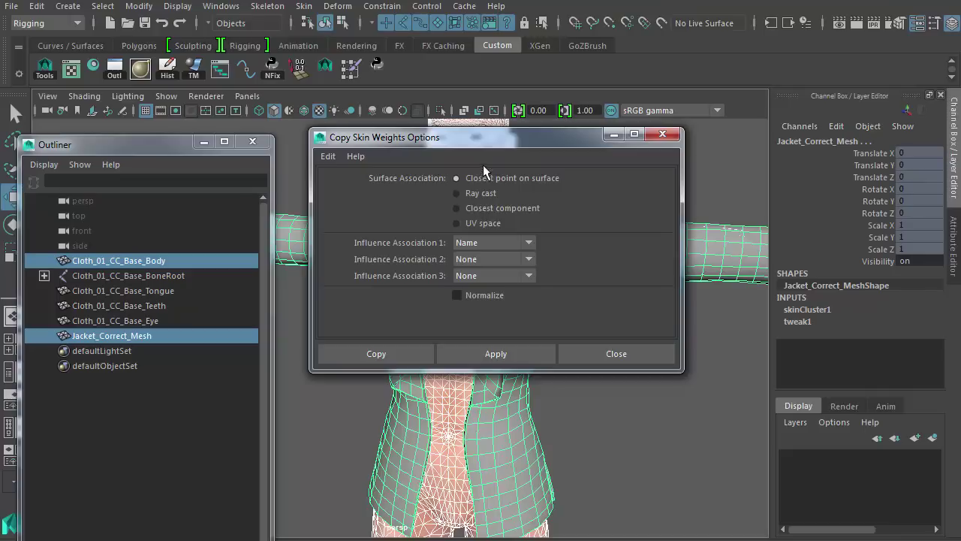
left_click(465, 353)
left_click(597, 353)
left_click(601, 353)
- Close the Outliner, display the joints over a wireframe view and select the left upper arm joint
middle_click_drag(506, 220, 521, 250, "alt")
key("4")
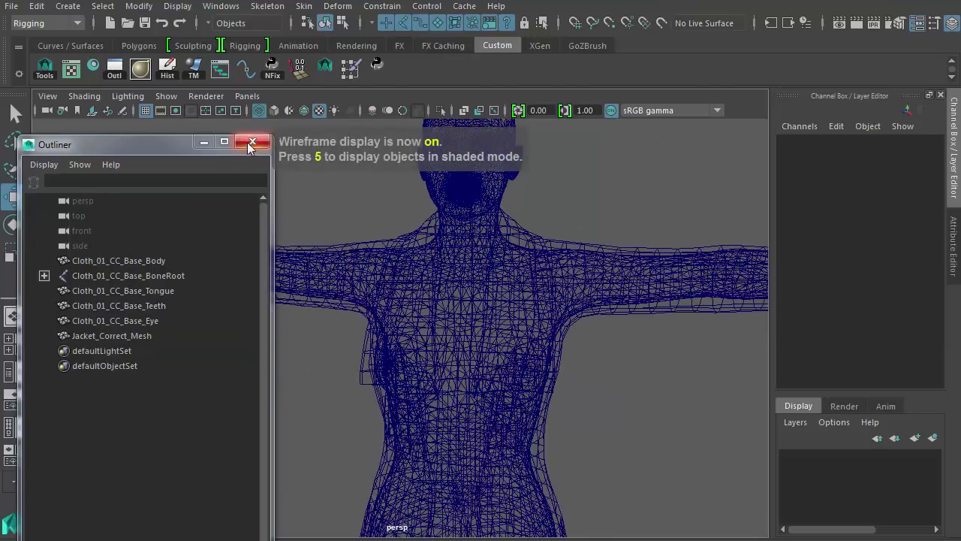
left_click(252, 141)
left_click(165, 98)
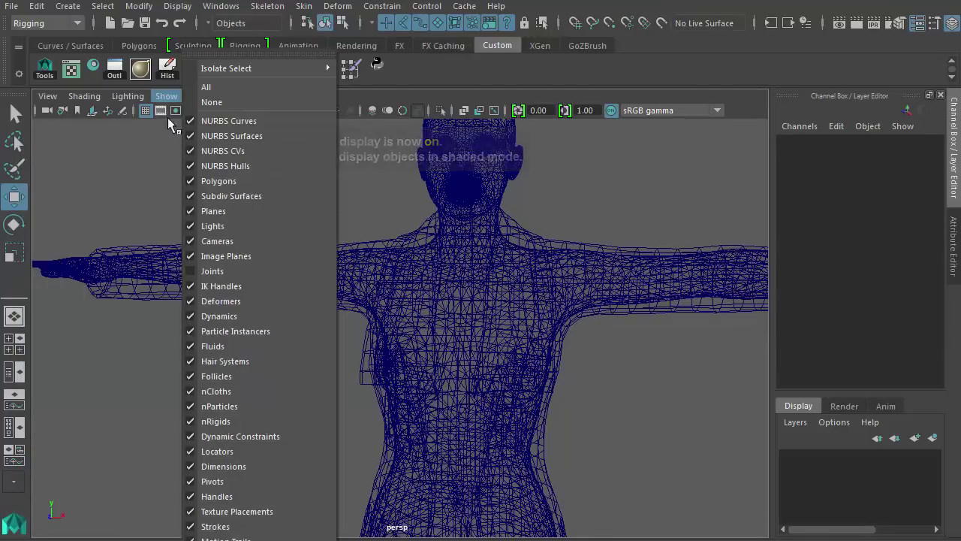
left_click(231, 269)
middle_click_drag(425, 221, 360, 272, "alt")
middle_click_drag(467, 258, 476, 227, "alt")
scroll(475, 230, "up", 1)
left_click(474, 256)
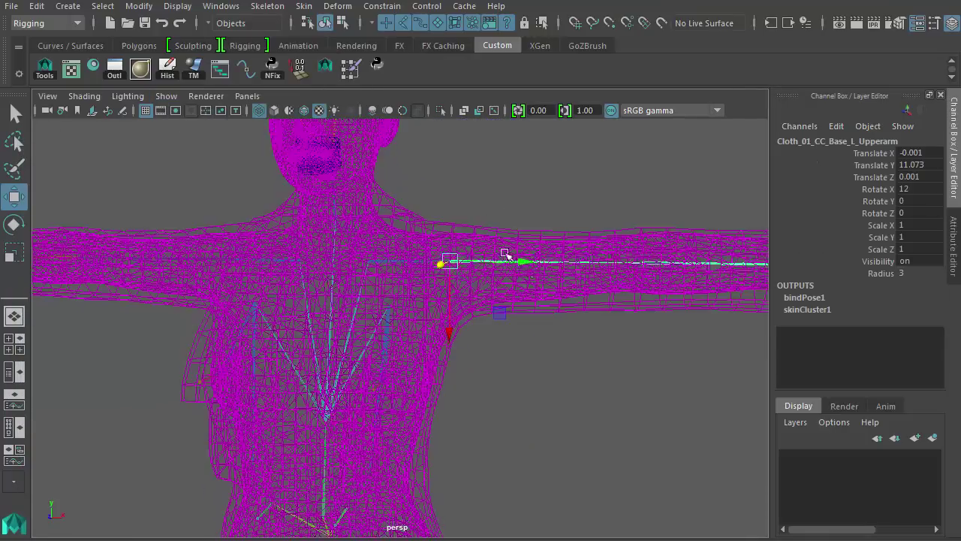
- Rotate the left upper arm joint downward in shaded view to test how the jacket sleeve deforms
middle_click_drag(502, 264, 484, 287, "alt")
key("5")
key("alt+space")
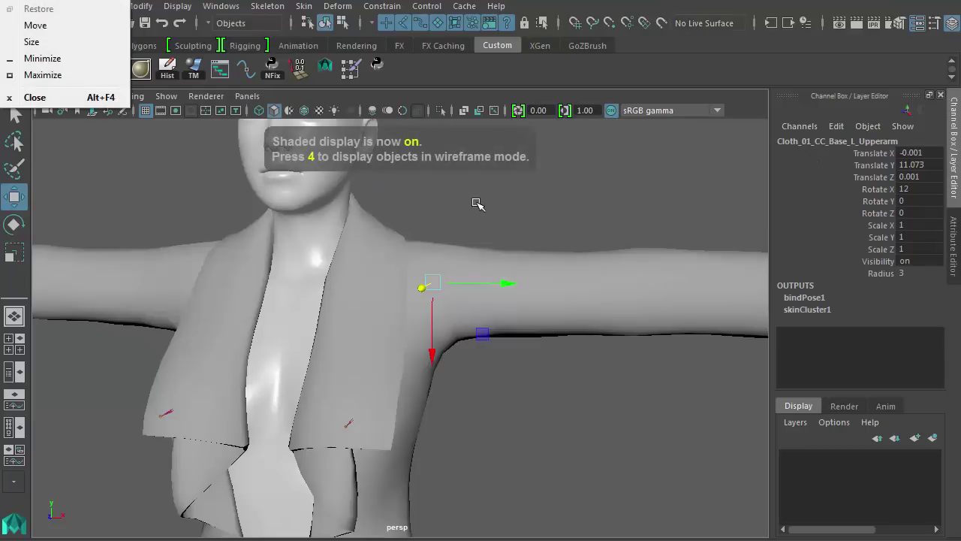
middle_click_drag(476, 204, 564, 235, "alt")
key("e")
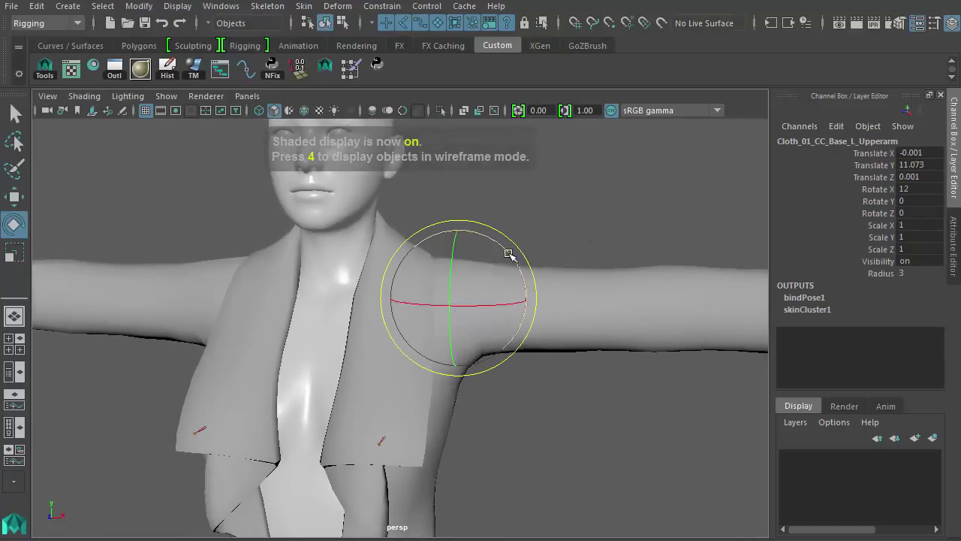
left_click_drag(506, 250, 554, 331)
middle_click_drag(568, 356, 534, 217, "alt")
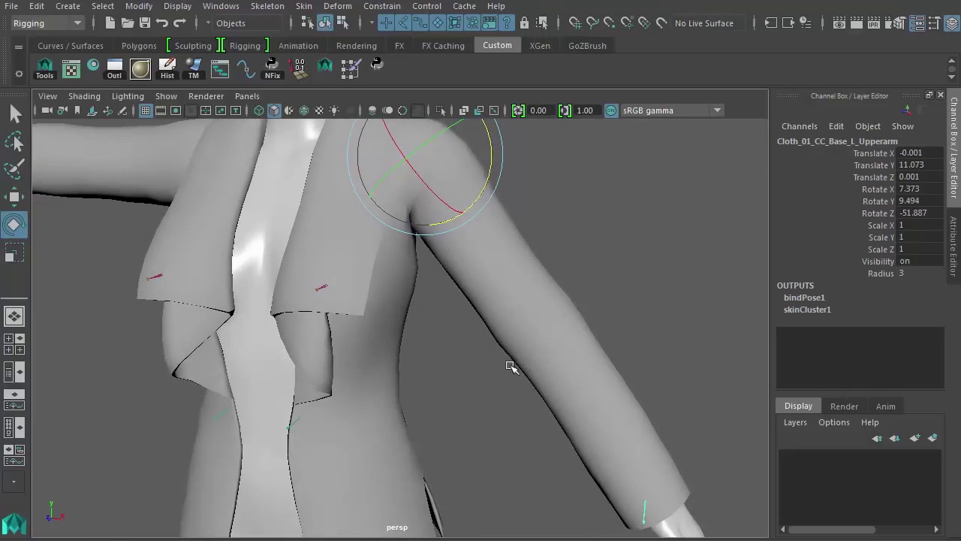
- Select the left forearm joint, and lower the right arm to match the left for testing the jacket
left_click(558, 359)
left_click_drag(581, 338, 586, 356, "alt")
left_click_drag(507, 307, 487, 266)
middle_click_drag(487, 265, 518, 342, "alt")
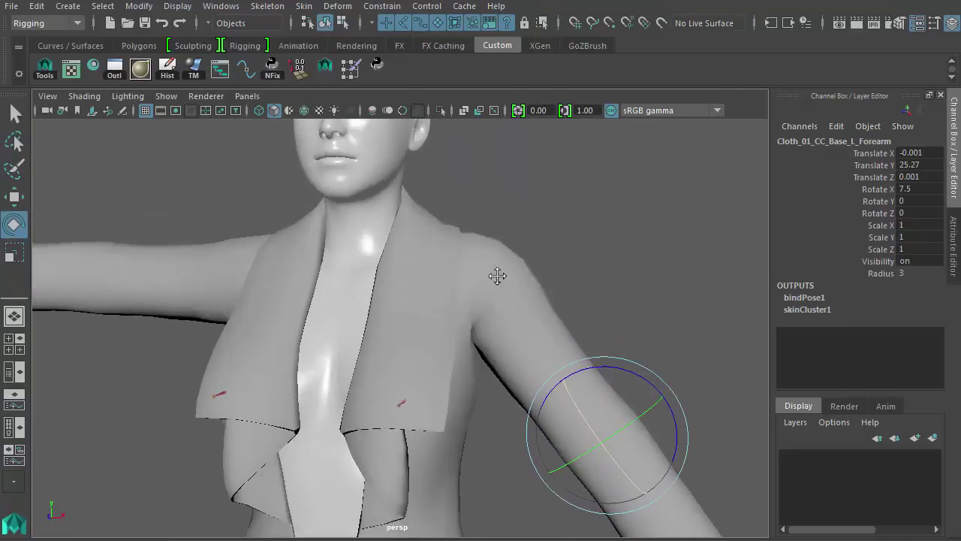
left_click_drag(518, 342, 560, 345, "alt")
left_click_drag(226, 243, 315, 334)
left_click_drag(366, 254, 330, 244)
- Bend and twist the Cloth_01_CC_Base_Spine01 joint to test how the jacket follows the torso
left_click_drag(456, 226, 425, 259, "alt")
right_click_drag(426, 260, 436, 323, "alt")
key("4")
left_click_drag(421, 366, 424, 367)
mouse_move(423, 360)
left_mouse_down("alt")
mouse_move(408, 373)
mouse_move(419, 378)
mouse_move(426, 346)
left_mouse_up("alt")
key("5")
right_click_drag(426, 346, 368, 365, "alt")
left_click_drag(416, 480, 446, 463)
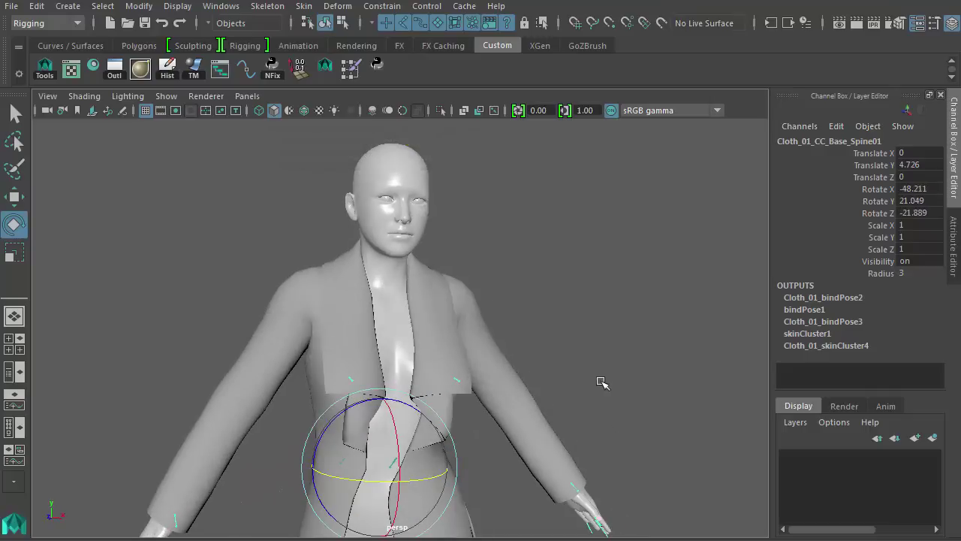
- Hide the joints in the viewport and undo all the test rotations back to the T-pose
key("ctrl+z")
key("ctrl+z")
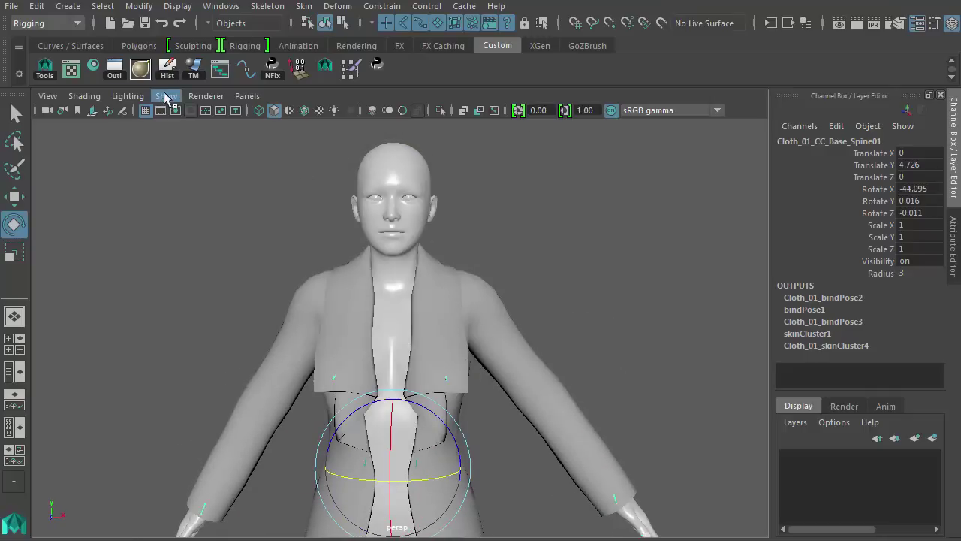
left_click(166, 95)
left_click(238, 271)
left_click_drag(239, 271, 204, 290, "alt")
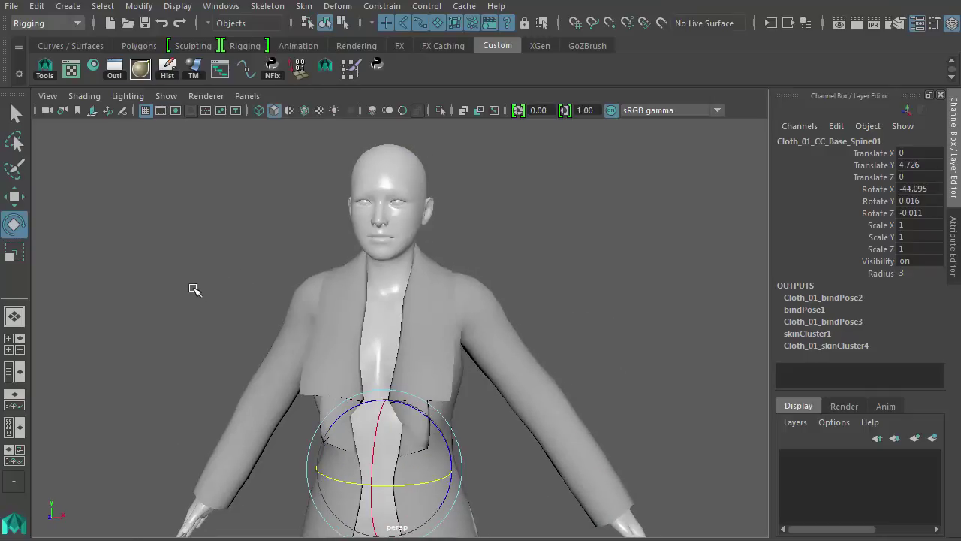
key("ctrl+z")
key("ctrl+z")
key("ctrl+z")
key("ctrl+z")
key("ctrl+z")
key("ctrl+z")
- Clear the selection and show the whole avatar with its textures
left_click(182, 410)
left_click_drag(225, 269, 216, 268, "alt")
right_click_drag(216, 268, 211, 266, "alt")
scroll(210, 267, "down", 5)
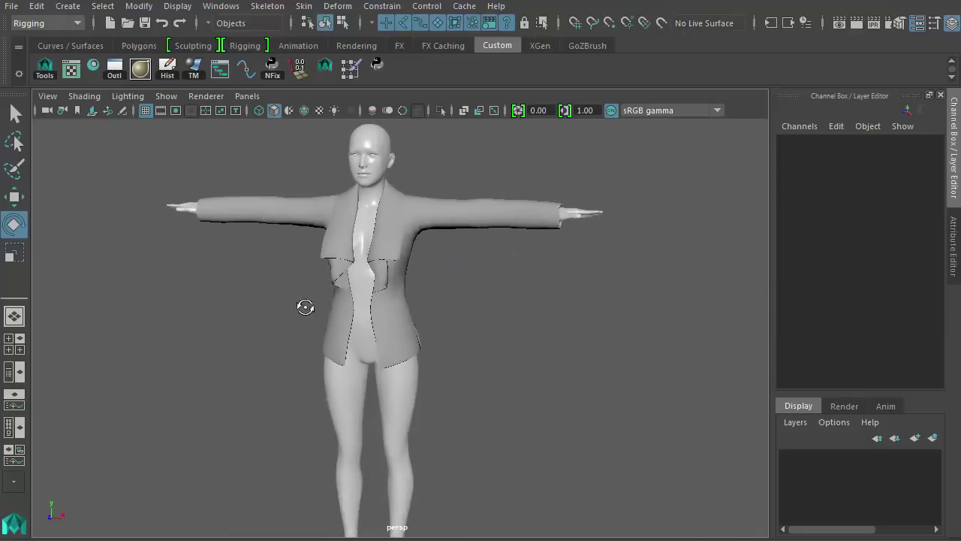
key("6")
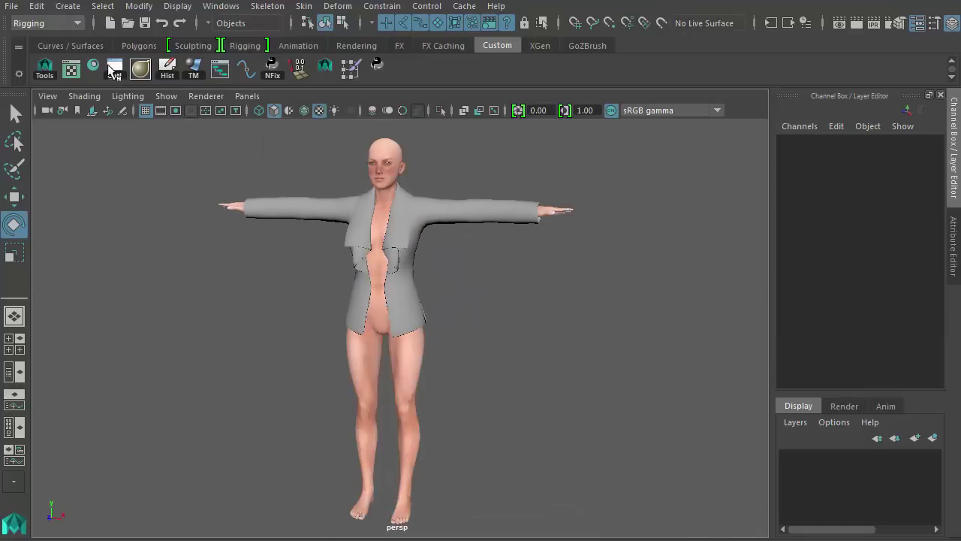
- Rename Jacket_Correct_Mesh as Jacket
left_click(115, 69)
left_click_drag(132, 149, 135, 108)
left_click(125, 236)
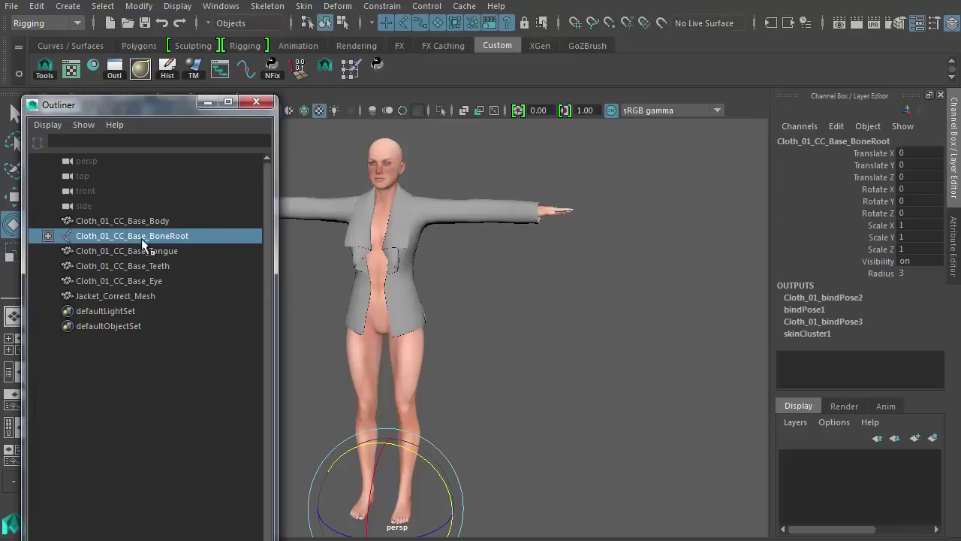
left_click_drag(140, 219, 154, 296)
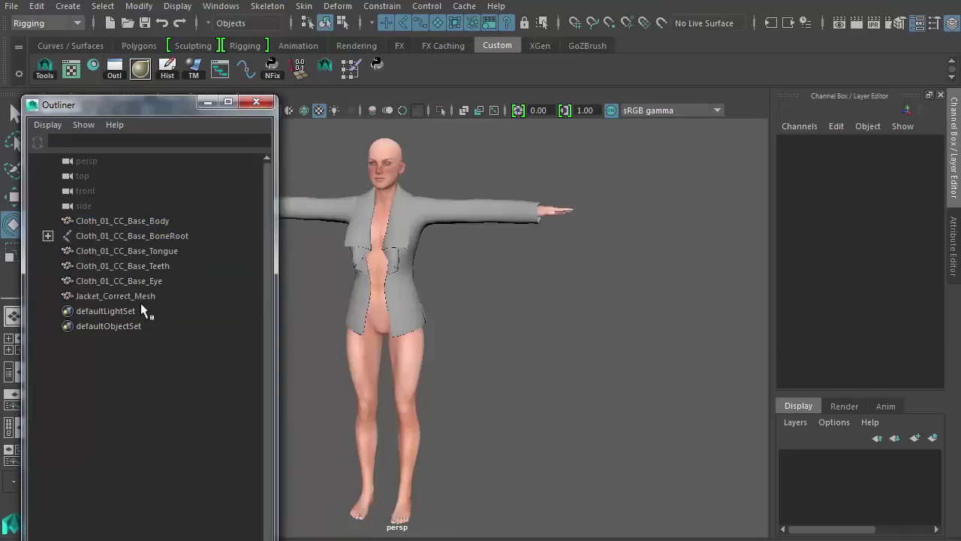
left_click(141, 301)
left_click(817, 146)
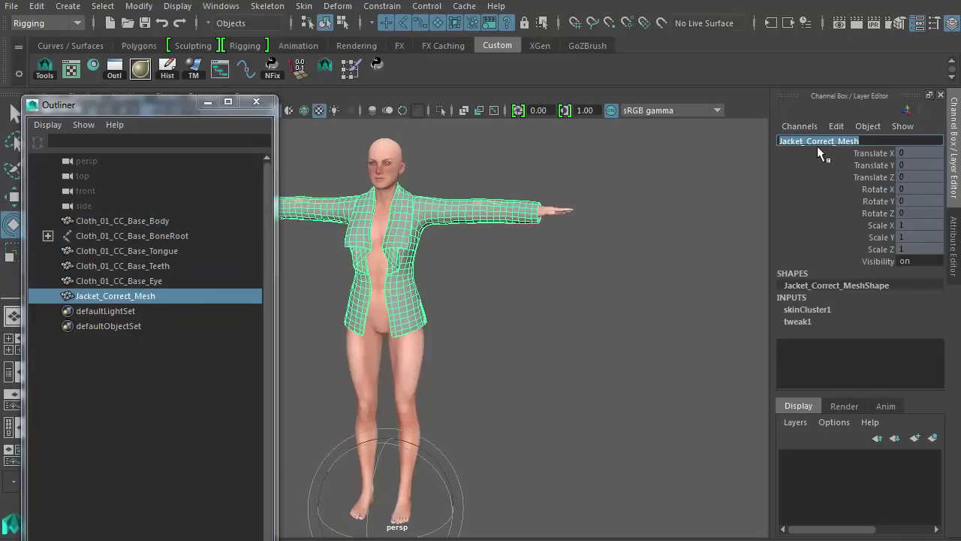
type("Jacket")
key("Return")
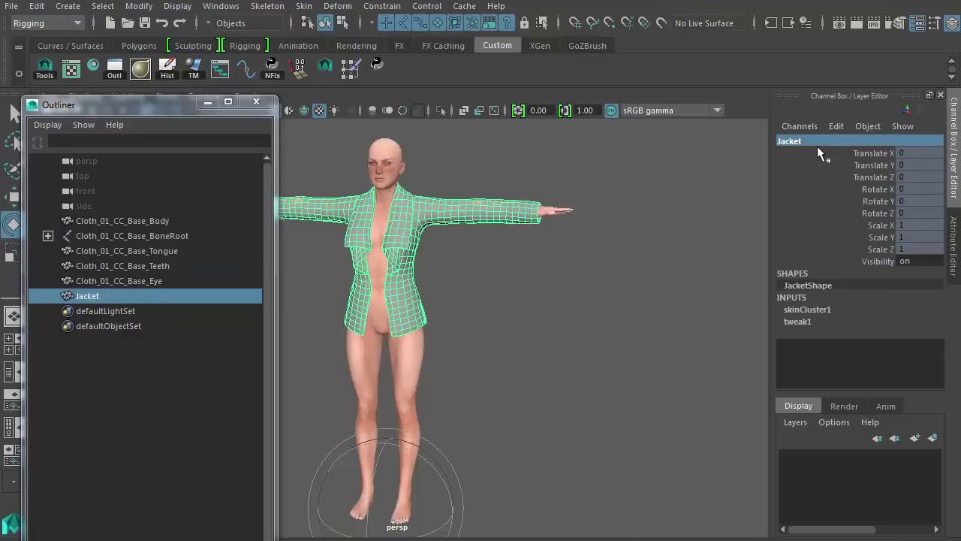
- Select the jacket, the skeleton and all the avatar's meshes, and set the export of the selection to the FBX file type
left_click(150, 220, "shift")
left_click(256, 102)
left_click(12, 5)
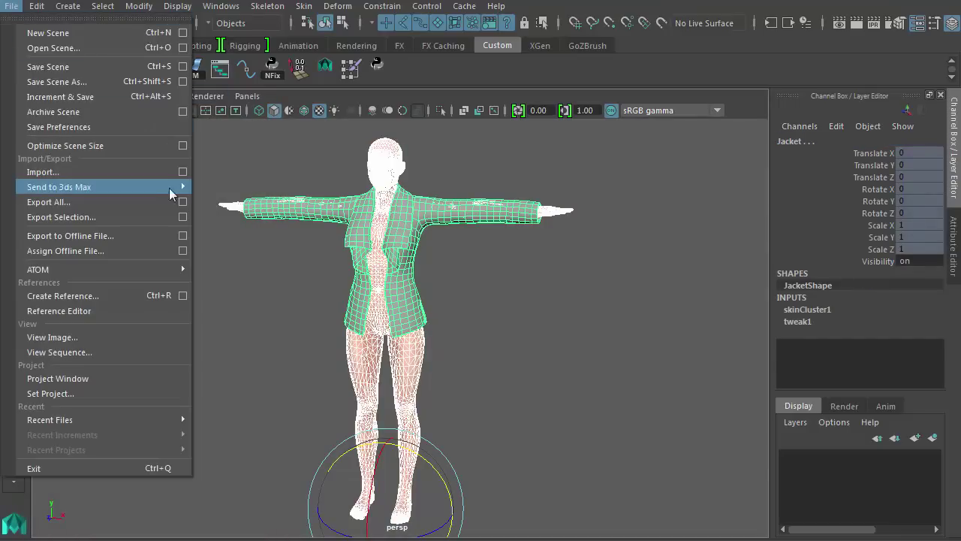
left_click(185, 217)
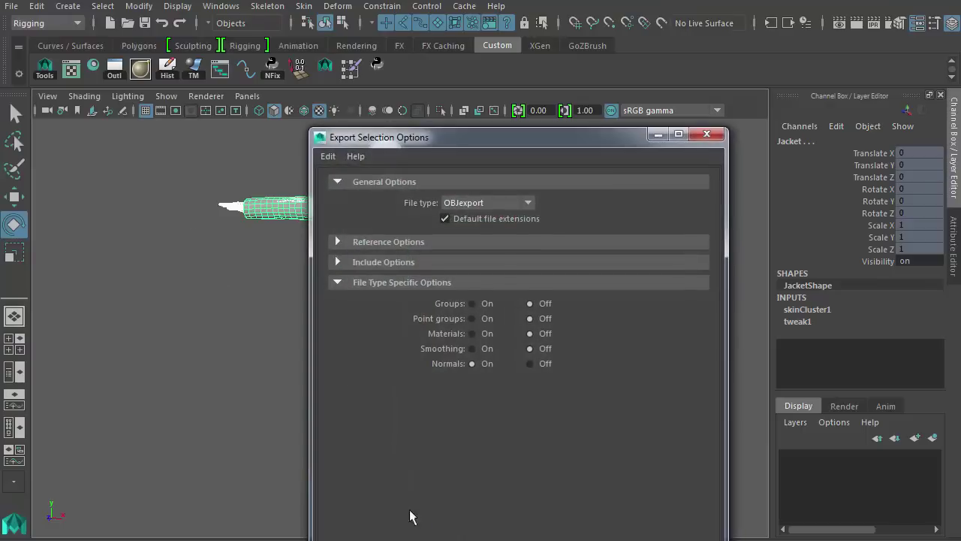
left_click(487, 203)
left_click(466, 328)
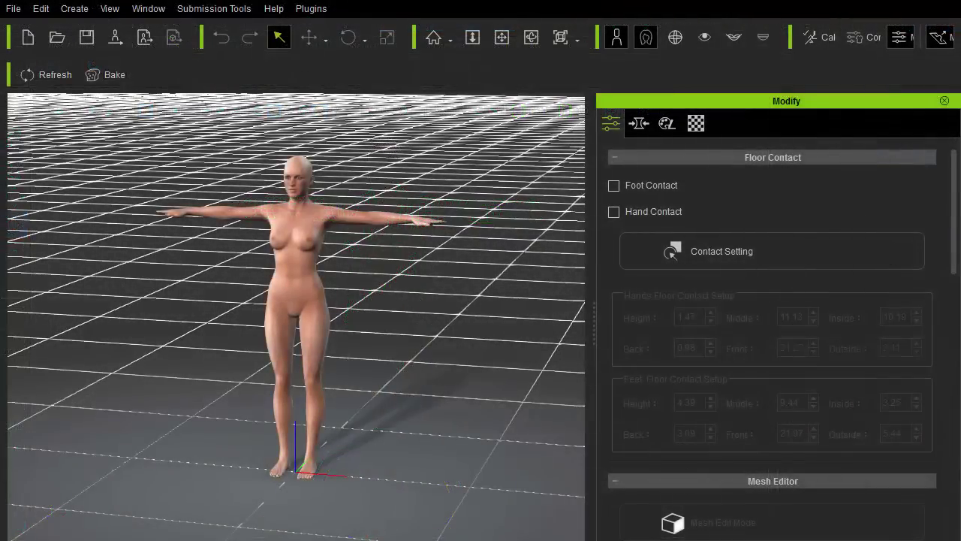
- Switch to Character Creator and load For_CC_max_fix_axis.fbx as the clothed character on the default character, together with its FbxKey file
left_click_drag(7, 353, 181, 356)
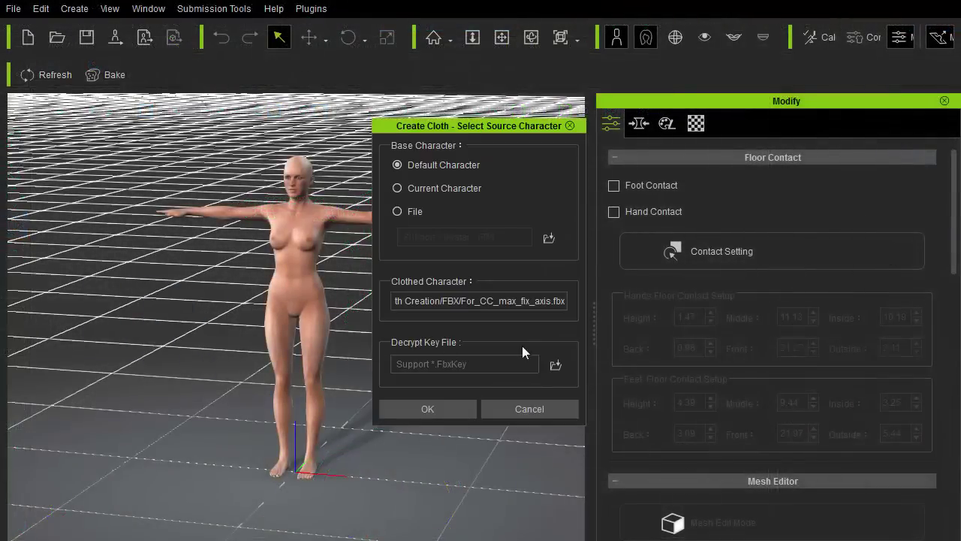
left_click(557, 369)
left_click(524, 410)
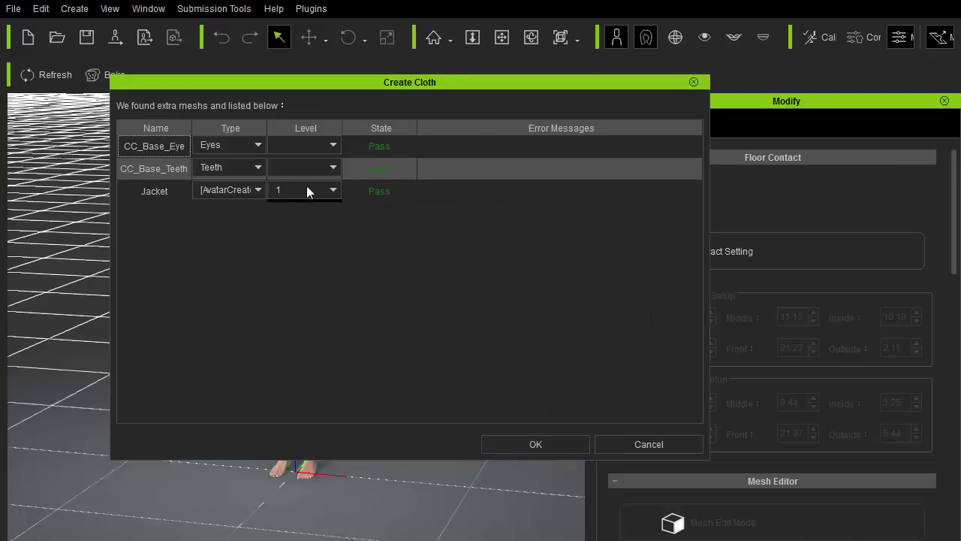
- Set the Jacket mesh's cloth level to 14 and create the cloth from the imported meshes
left_click(309, 188)
left_click_drag(334, 248, 337, 286)
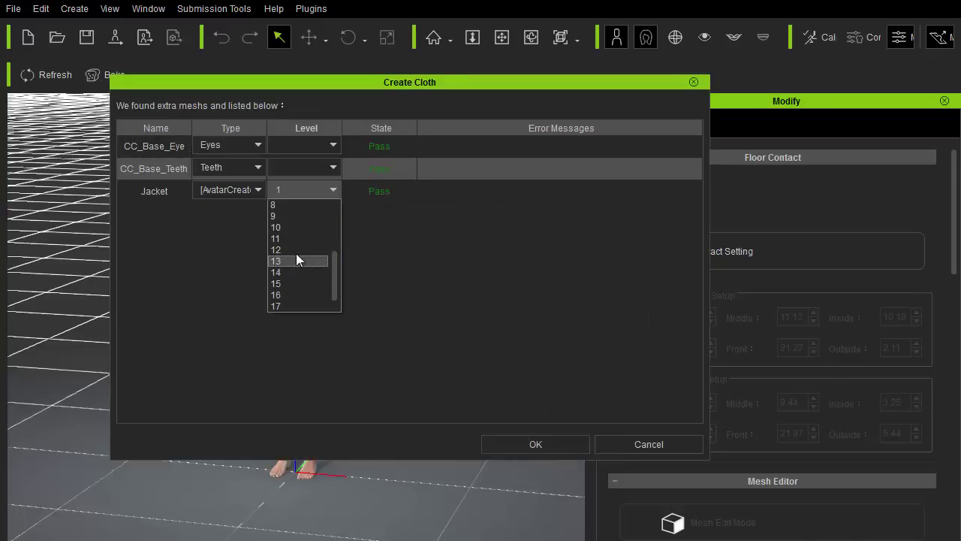
left_click(295, 273)
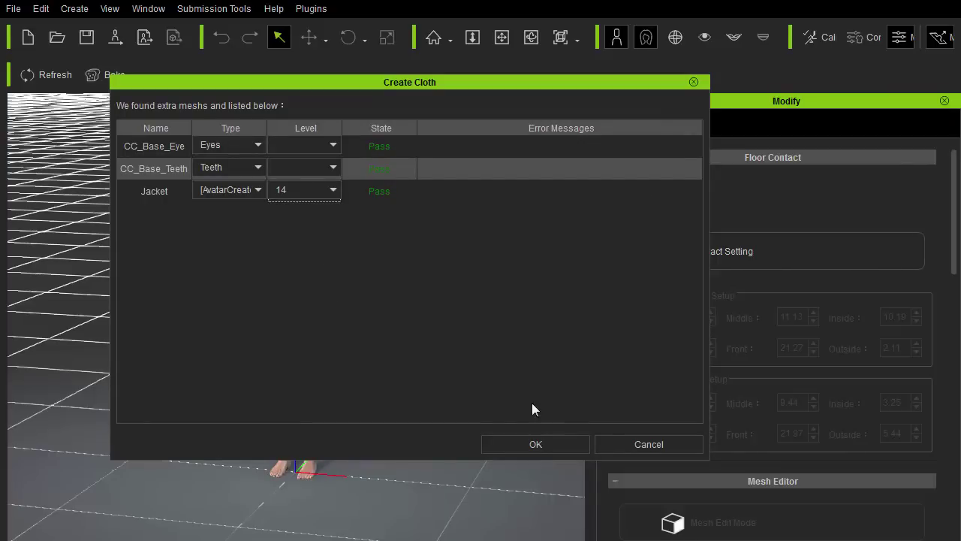
left_click(541, 444)
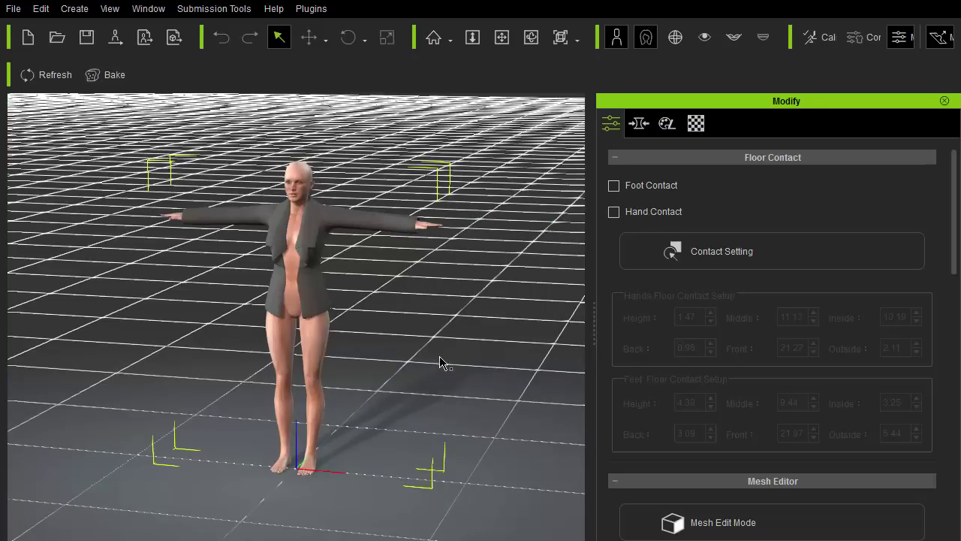
- Select the jacket on the avatar and set its material's diffuse color to white
middle_click_drag(385, 274, 411, 297)
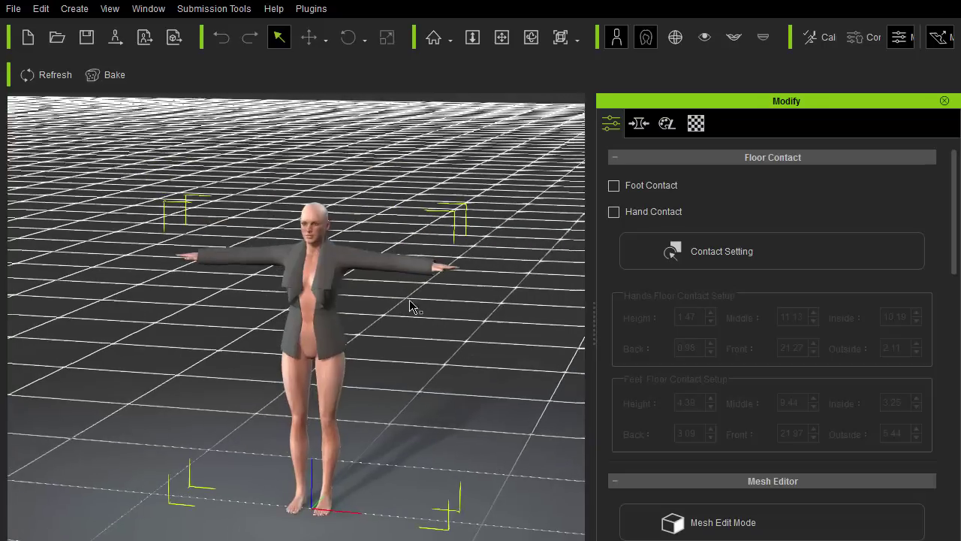
left_click_drag(411, 297, 439, 122, "alt")
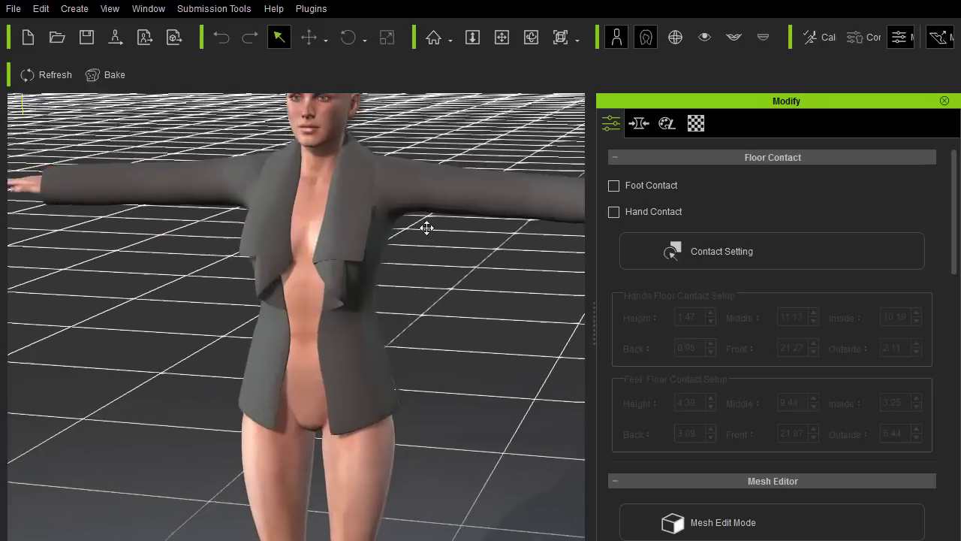
middle_click_drag(425, 227, 420, 275)
scroll(421, 274, "up", 4)
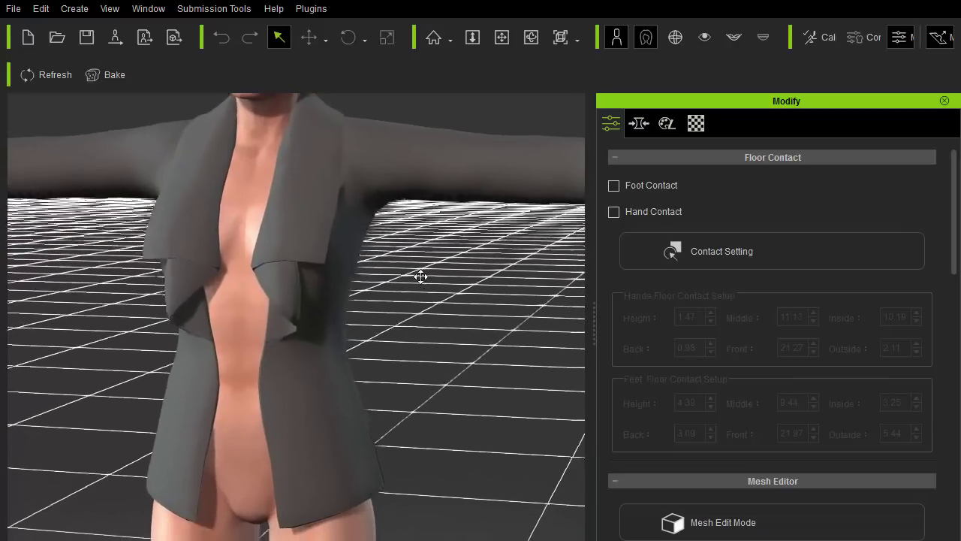
left_click(331, 271)
left_click(698, 124)
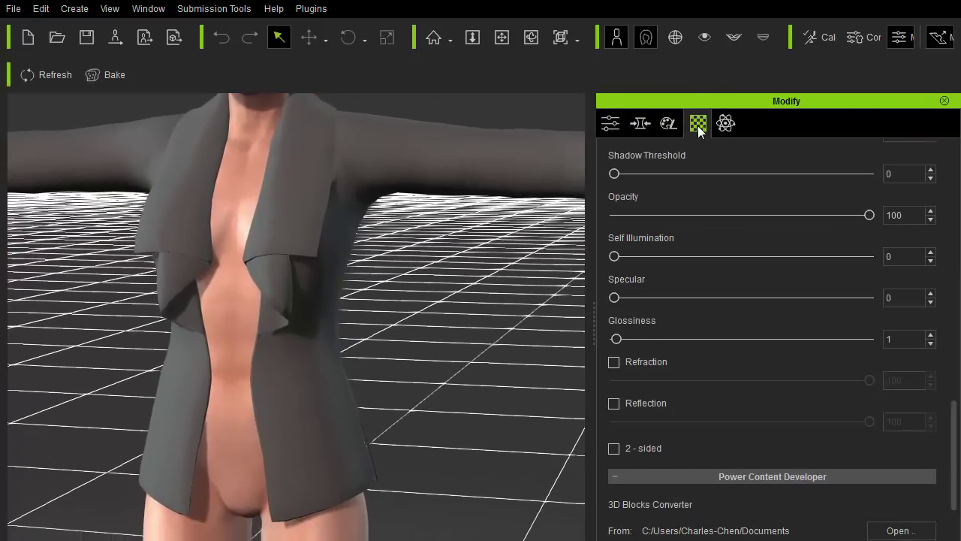
scroll(953, 451, "up", 10)
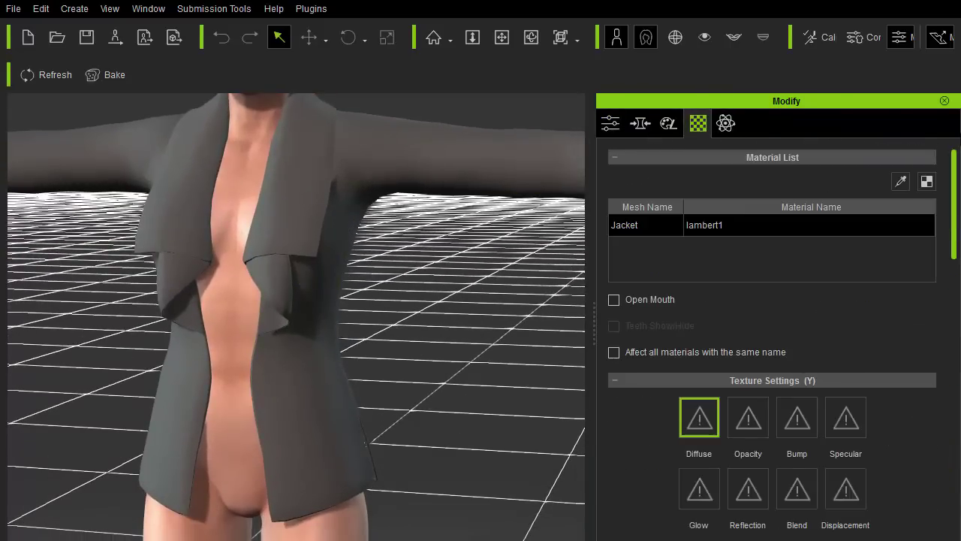
left_click_drag(956, 227, 803, 350)
left_click(691, 321)
mouse_move(641, 144)
left_mouse_down()
mouse_move(640, 154)
mouse_move(640, 131)
left_mouse_up()
left_click(577, 416)
- Set the jacket material's ambient color to black and its specular color to light grey
left_click(689, 345)
left_click(681, 106)
left_click(690, 372)
left_click_drag(640, 239, 641, 177)
left_click(577, 416)
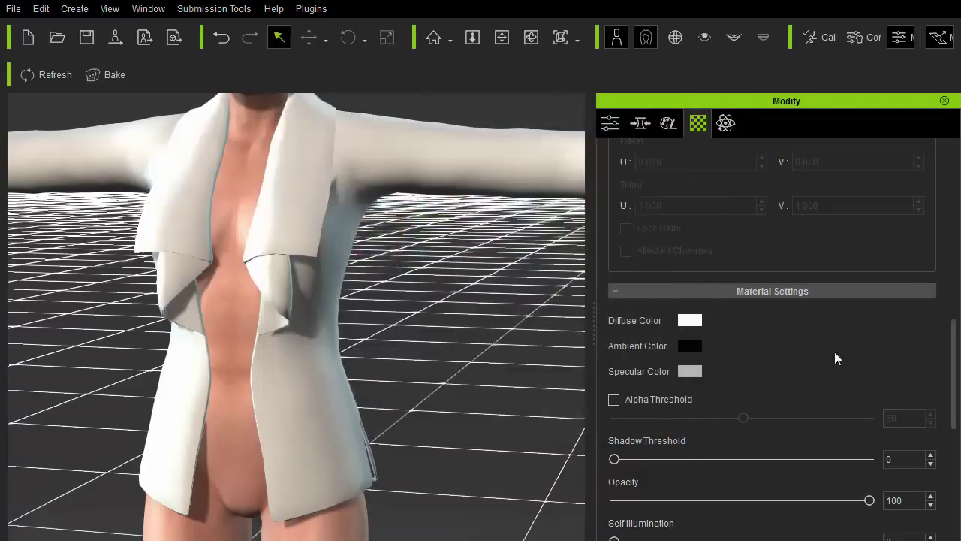
- Raise the jacket material's Specular to 113 and its Glossiness to 8
left_click_drag(955, 338, 948, 398)
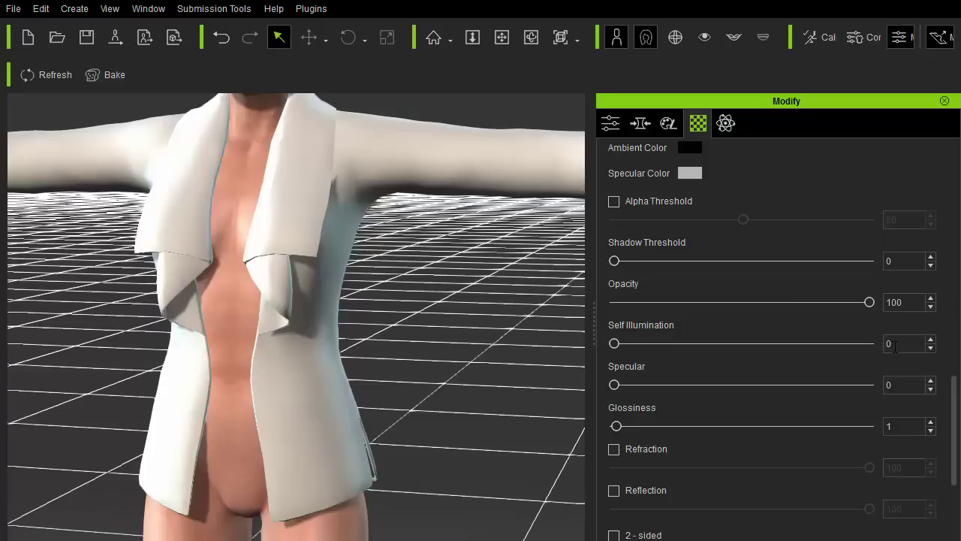
left_click_drag(614, 385, 642, 385)
left_click_drag(622, 426, 637, 425)
scroll(452, 333, "up", 2)
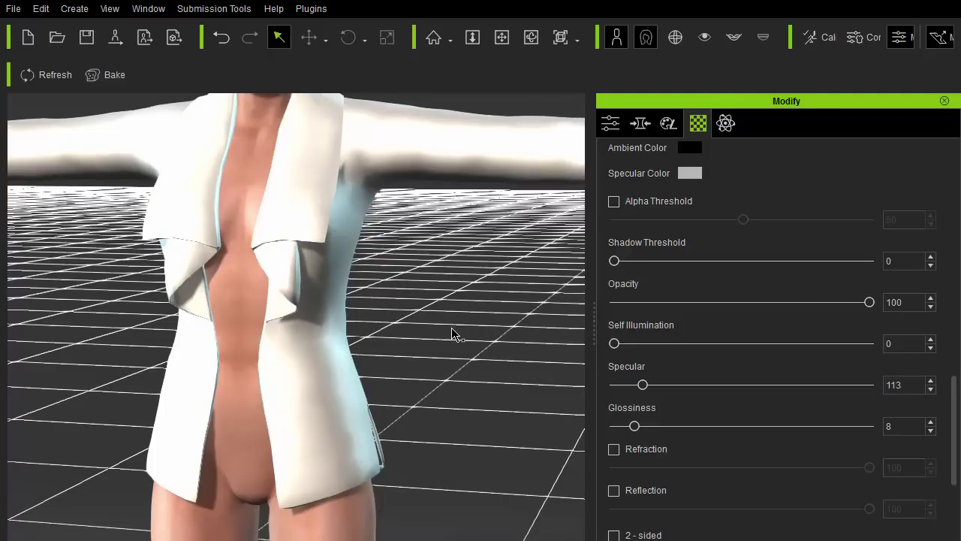
scroll(453, 334, "down", 4)
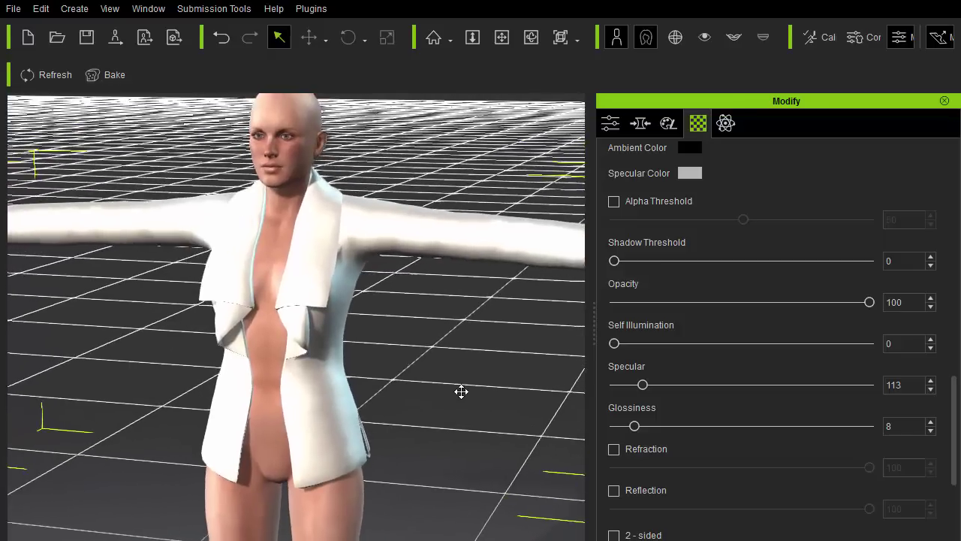
scroll(461, 391, "down", 2)
- Activate the Appearance Editor for the jacket's dynamic textures
left_click(668, 123)
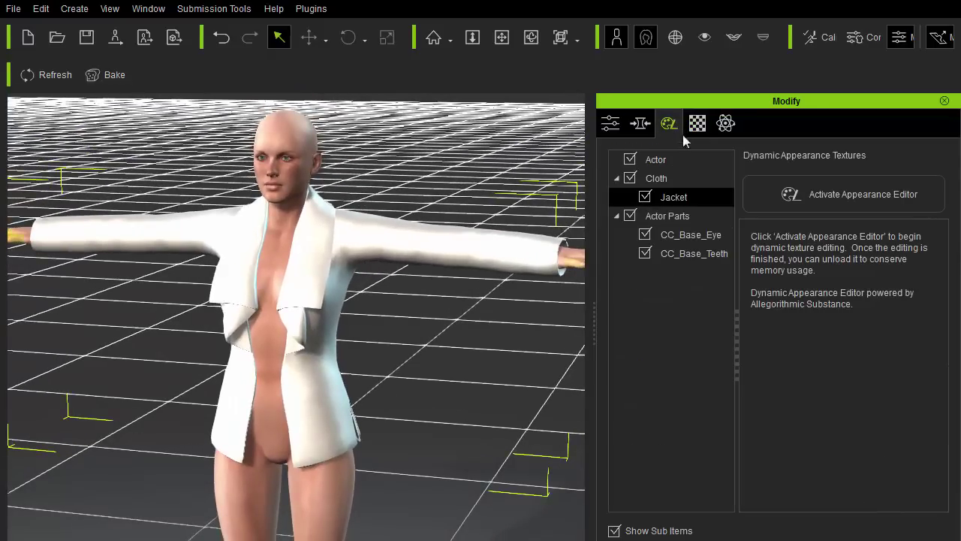
left_click(777, 192)
left_click(533, 329)
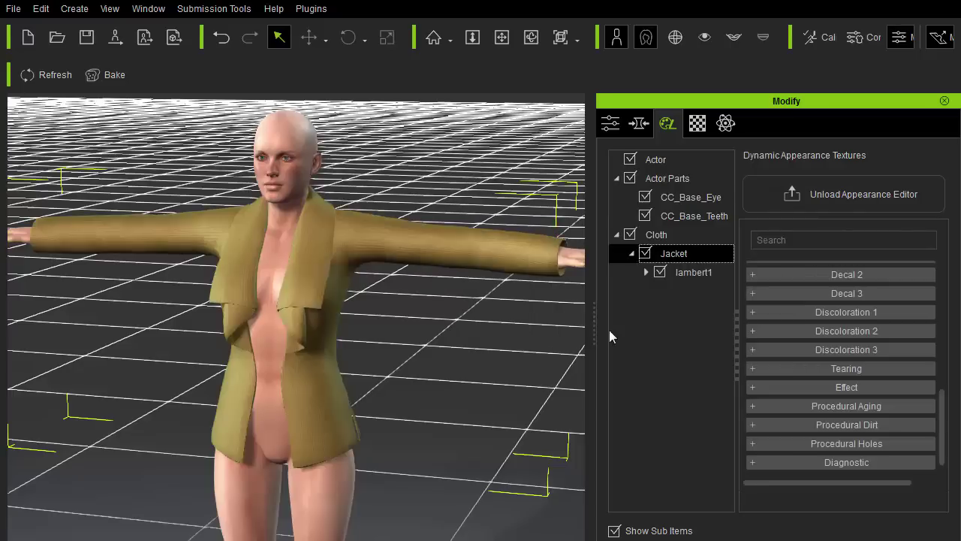
- Set the jacket's texture output size to 1024x1024 and load its Normal, AO and WS Normal input maps
left_click_drag(944, 399, 944, 257)
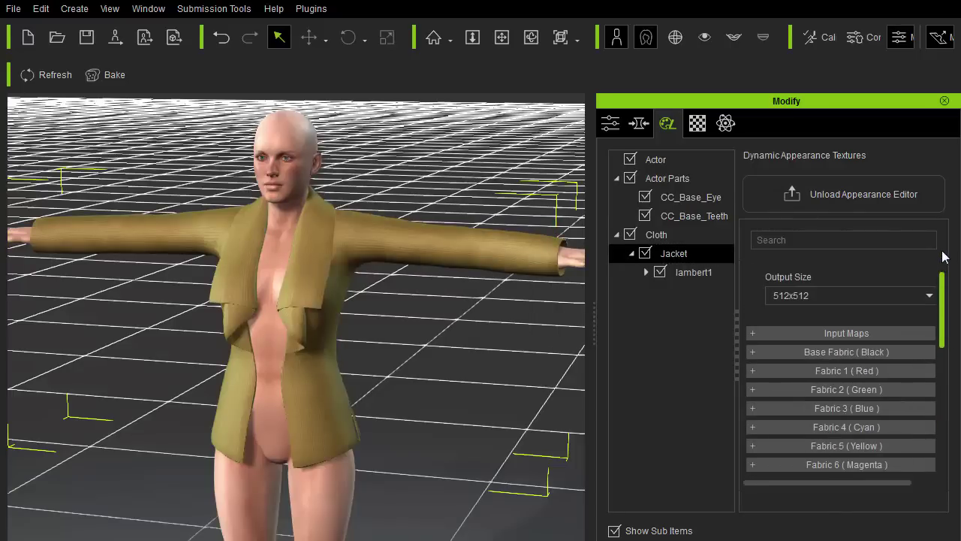
left_click(828, 334)
left_click(825, 293)
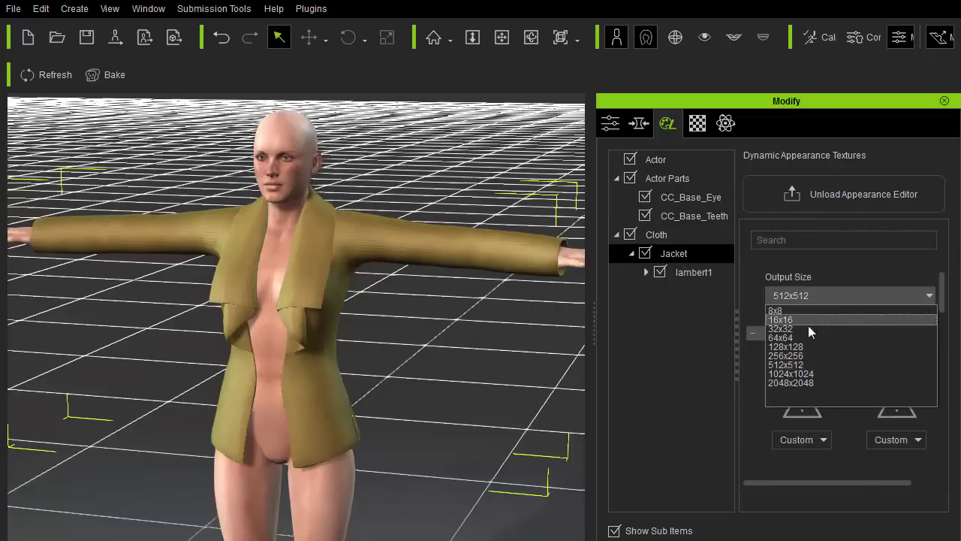
left_click(802, 374)
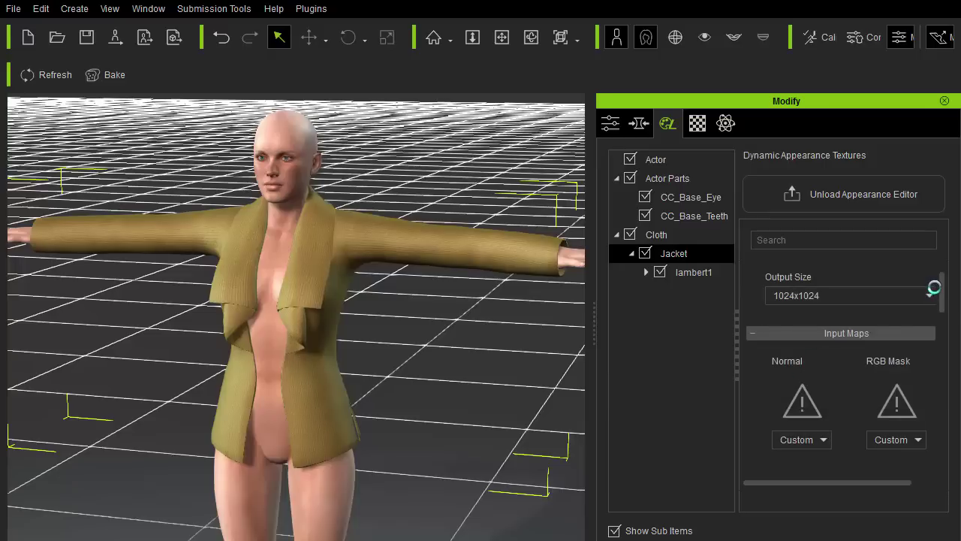
left_click_drag(943, 298, 943, 319)
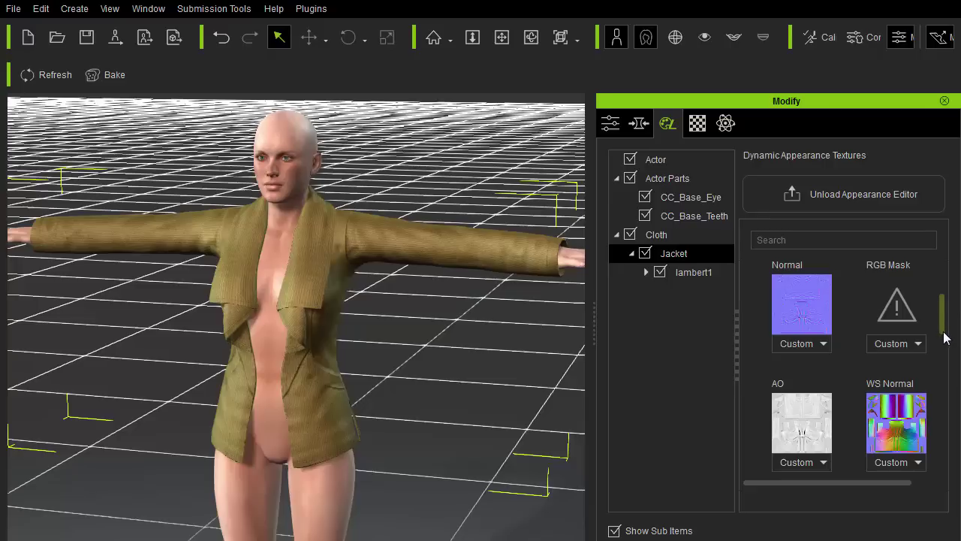
left_click_drag(945, 336, 945, 312)
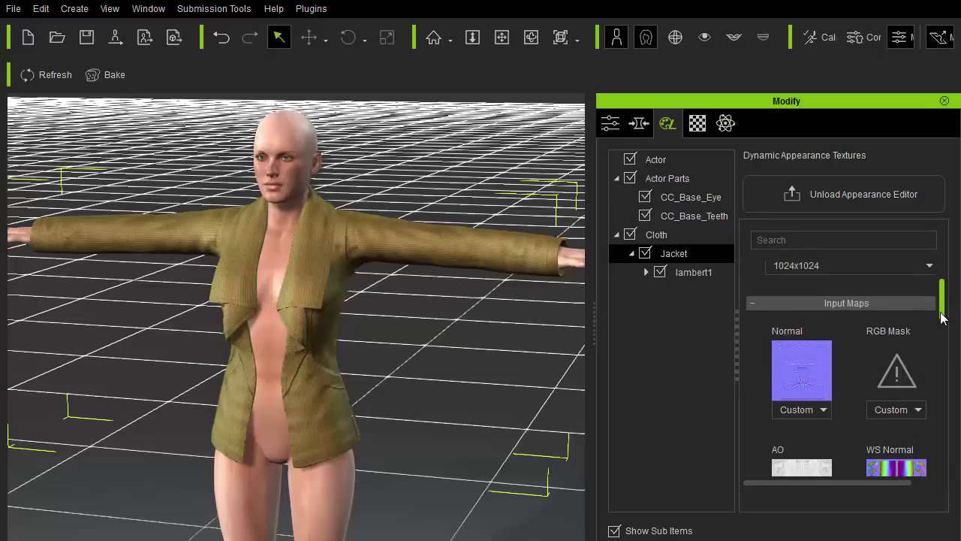
- Change the material of the jacket's Base Fabric (Black) to Leather
left_click(876, 304)
left_click(864, 323)
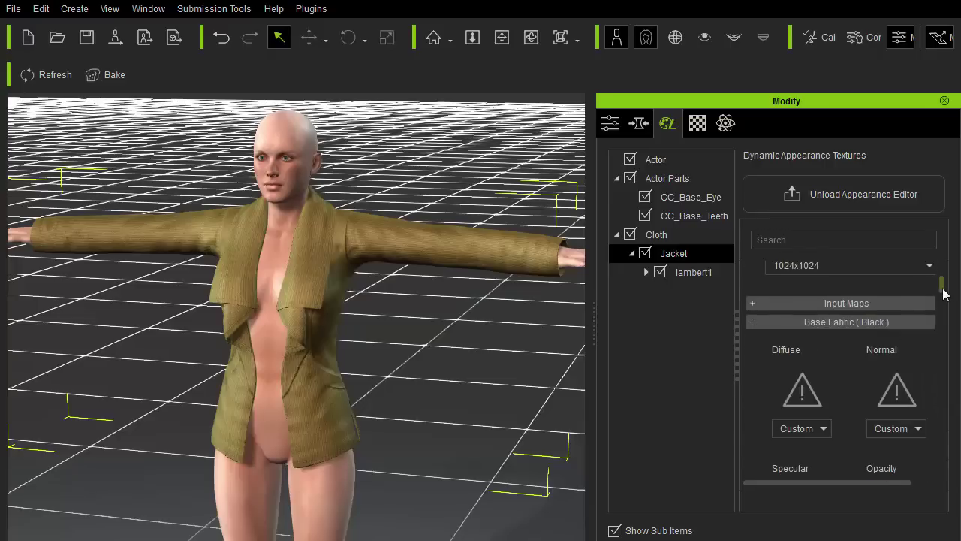
left_click_drag(941, 288, 945, 329)
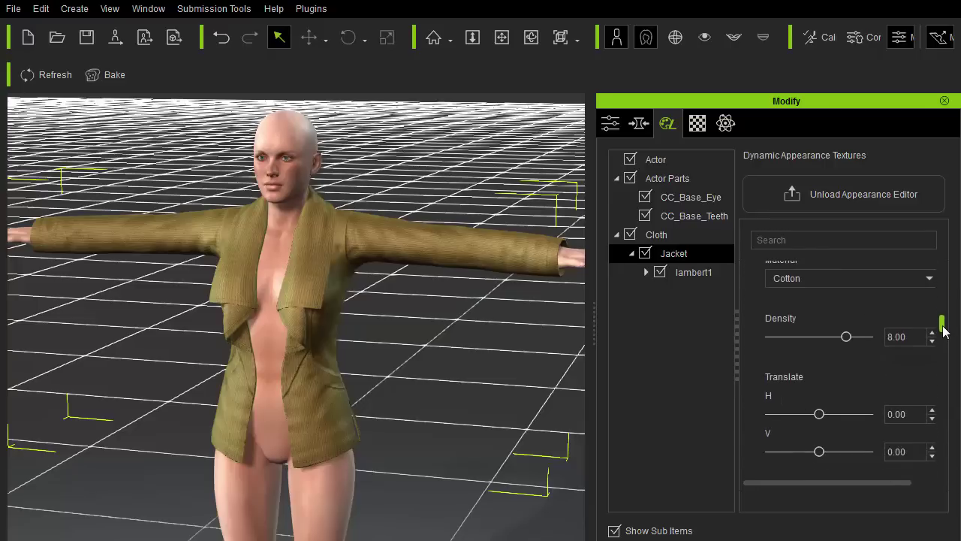
left_click(834, 283)
left_click(800, 312)
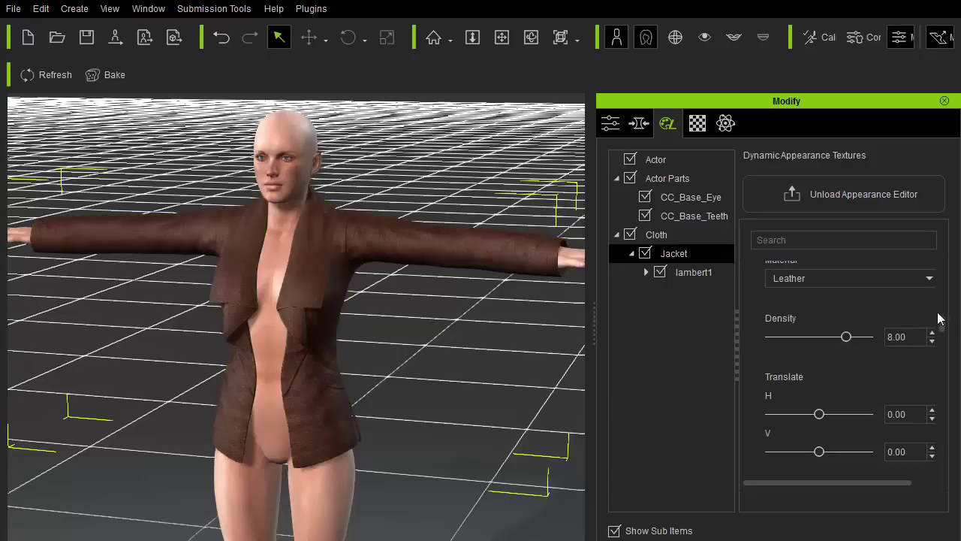
- Set the base fabric's diffuse hue to 0.20 for a green leather and lower its saturation slightly
left_click_drag(945, 324, 944, 367)
left_click_drag(839, 341, 796, 343)
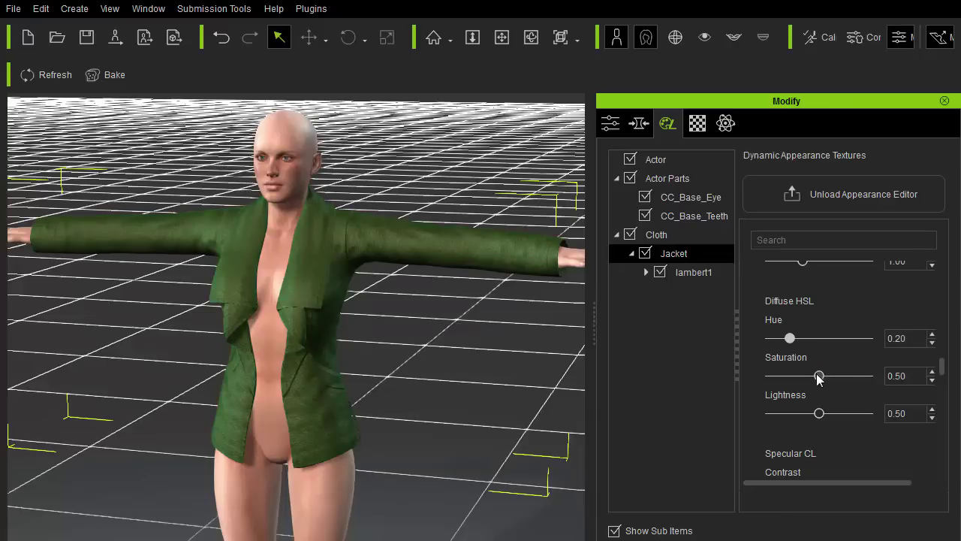
mouse_move(818, 378)
left_mouse_down()
mouse_move(805, 376)
mouse_move(815, 376)
left_mouse_up()
- Increase the jacket material's Glossiness to 15
left_click(698, 123)
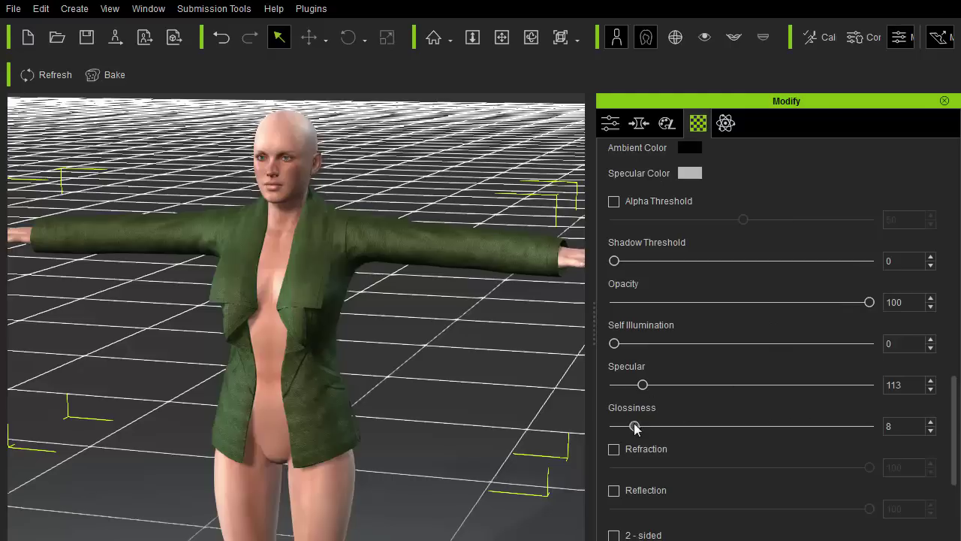
left_click_drag(635, 427, 653, 428)
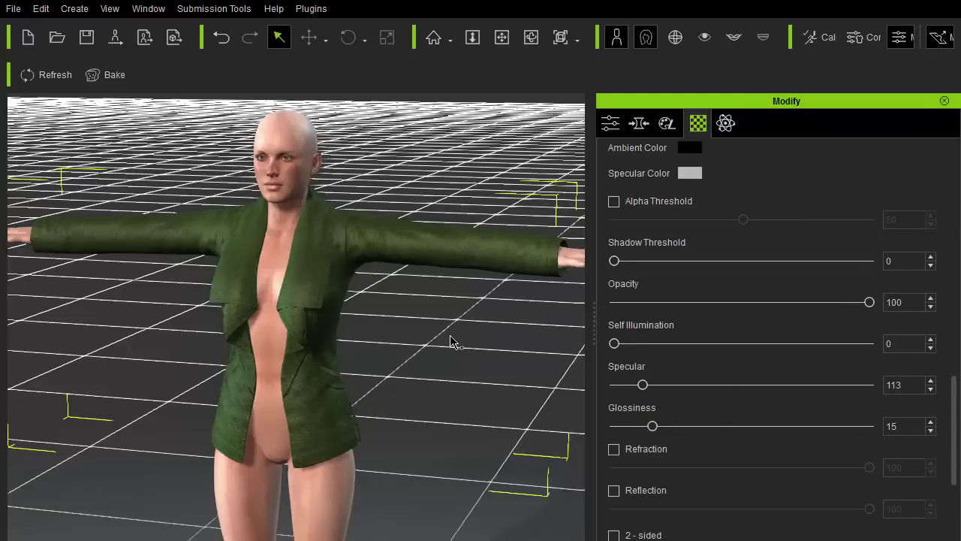
right_click_drag(451, 342, 495, 361)
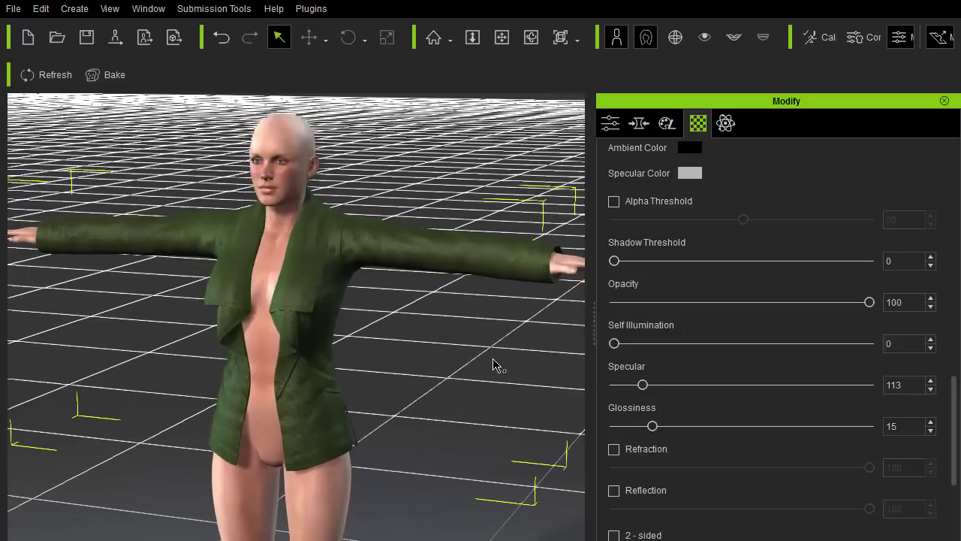
- Save the jacket to the custom Coats content under the name Jacket
left_click(945, 102)
left_click(148, 9)
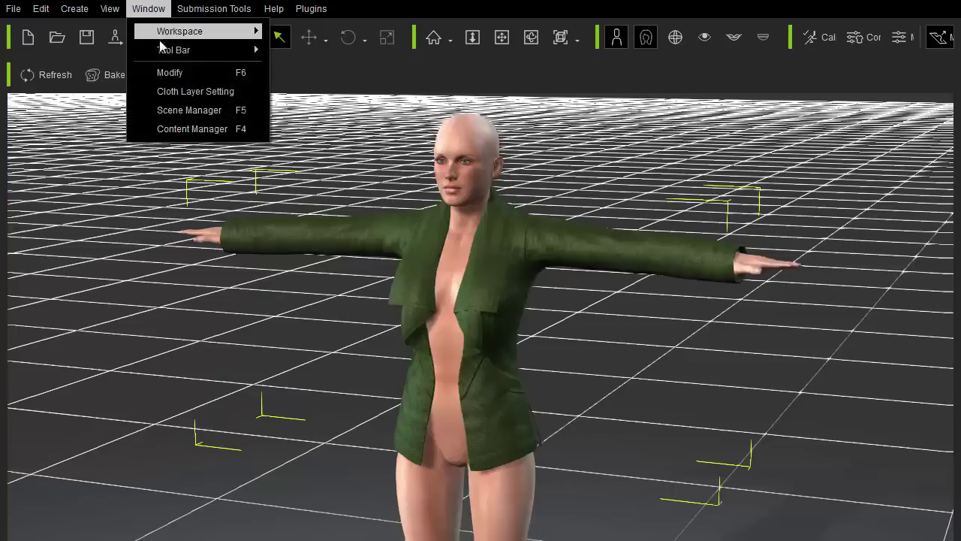
left_click(179, 129)
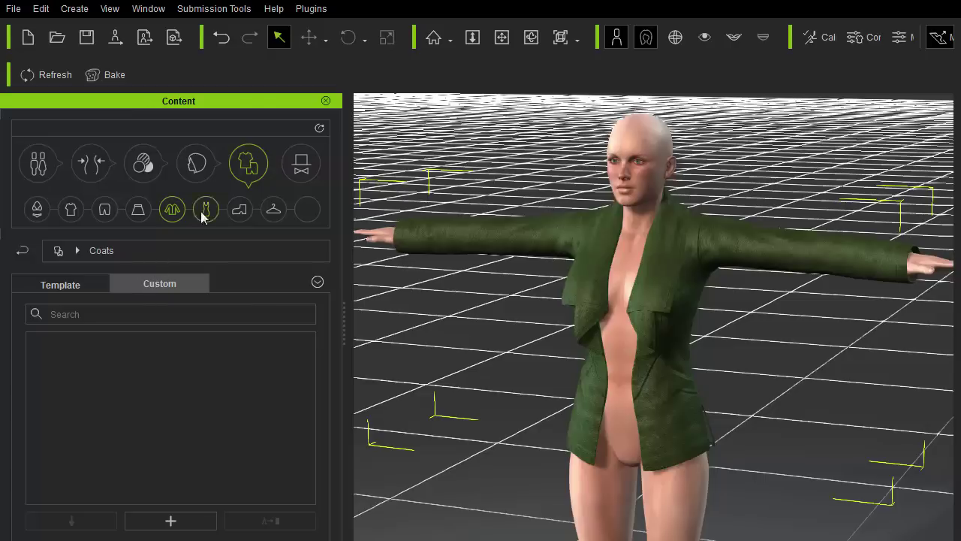
left_click(171, 520)
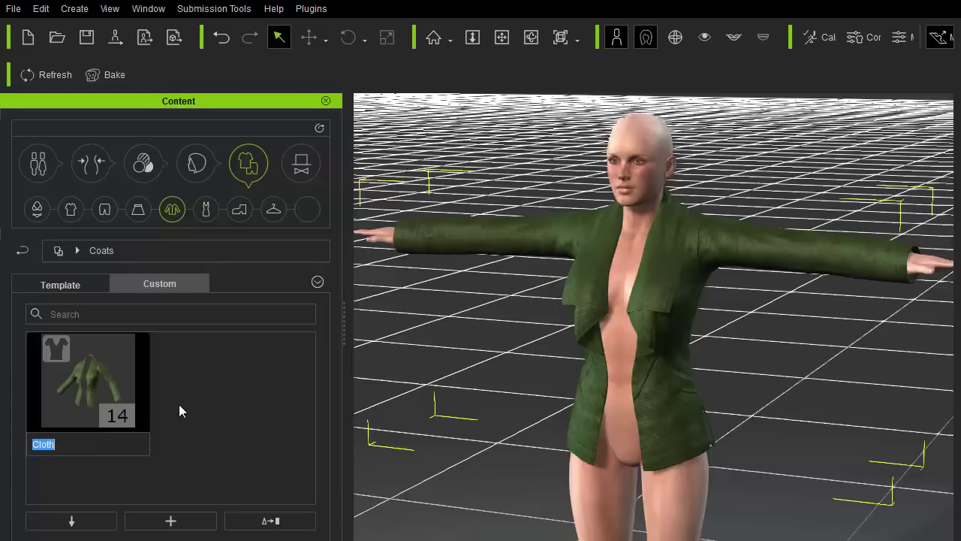
type("Jacket")
key("Return")
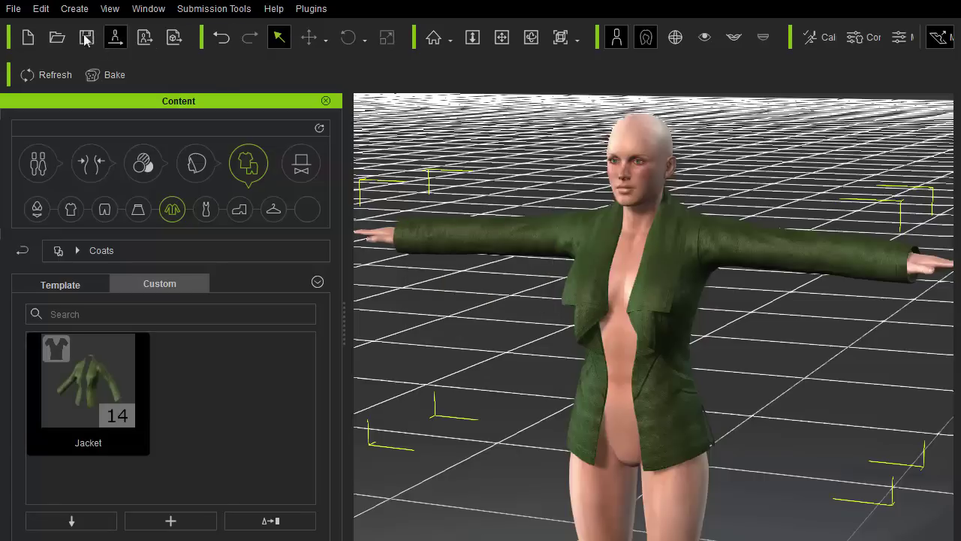
- Start a new project without saving the current one
left_click(12, 8)
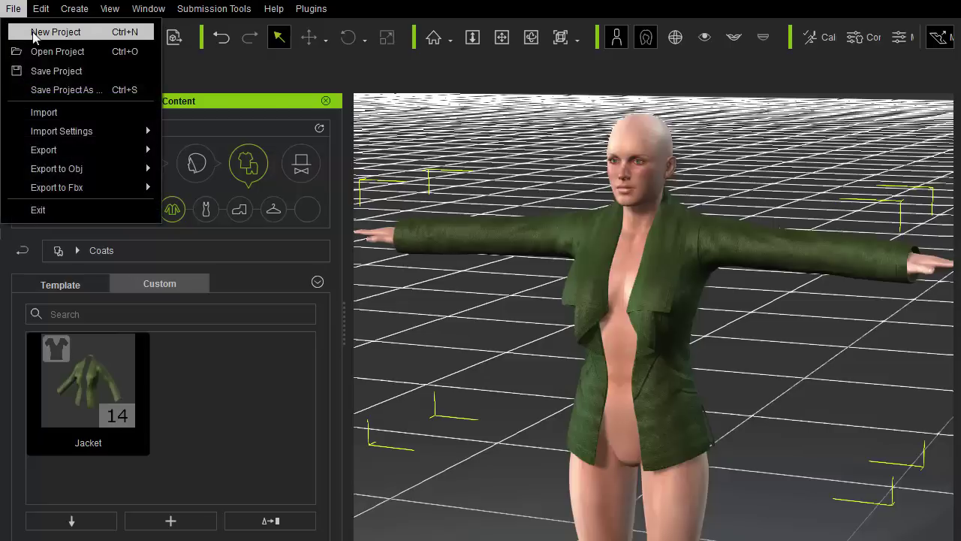
left_click(38, 32)
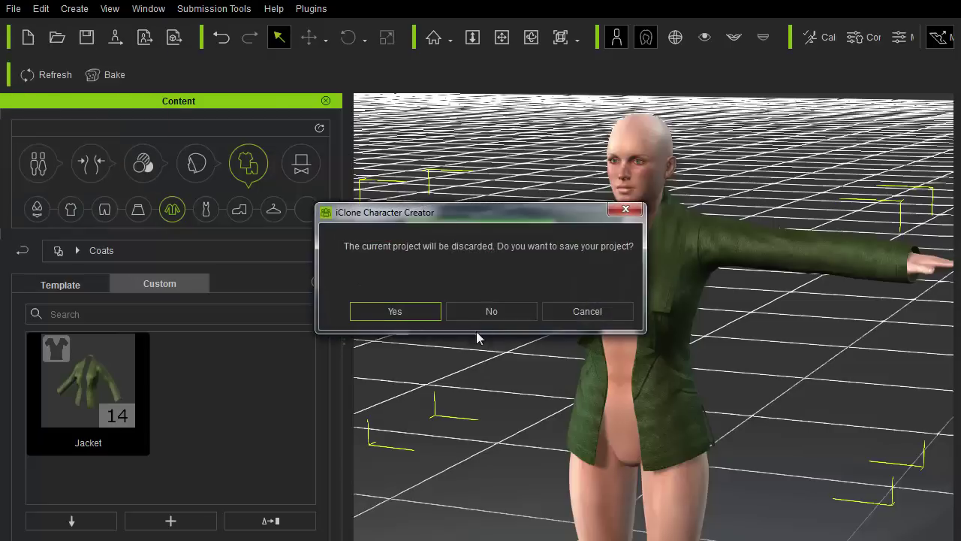
left_click(489, 311)
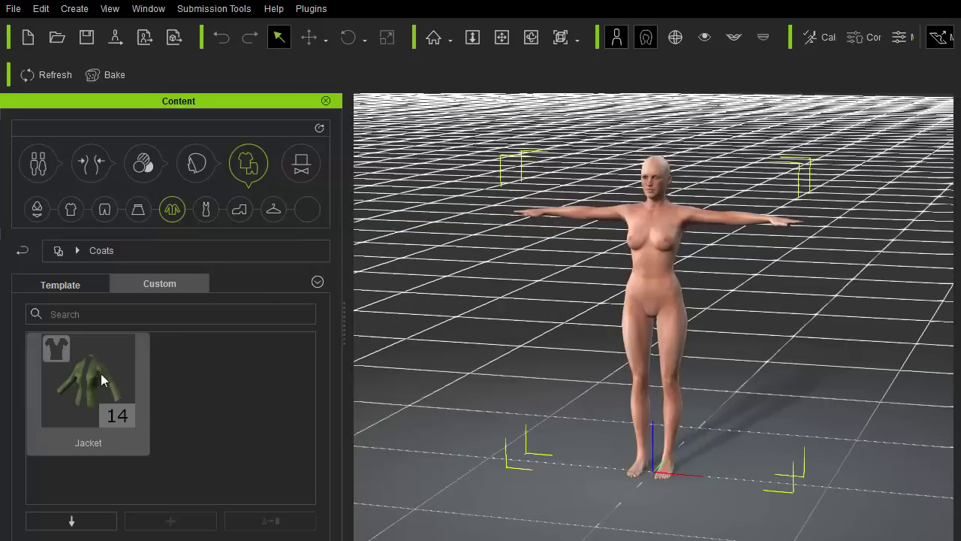
- Apply the saved Jacket to the default avatar and frame the clothed figure closely
double_click(103, 380)
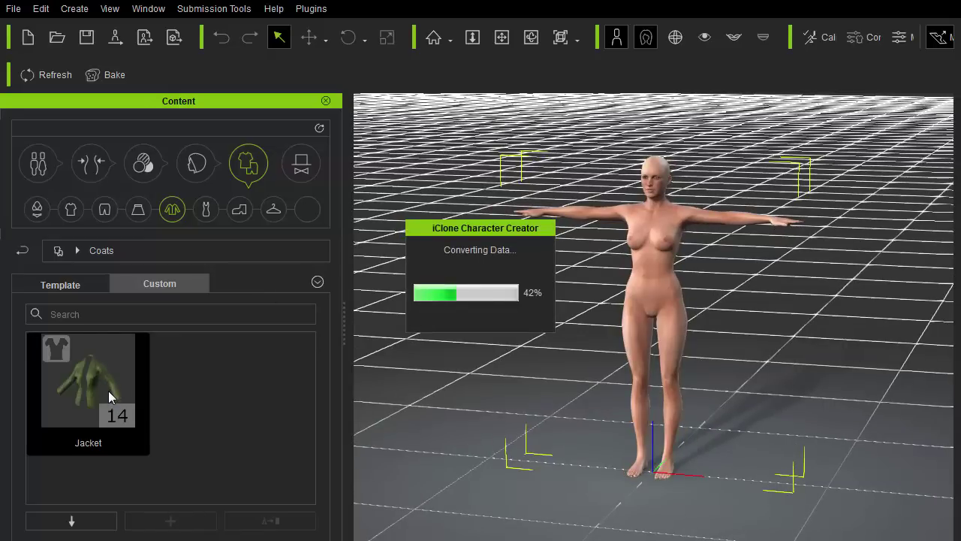
left_click_drag(652, 286, 611, 200, "alt")
middle_click_drag(611, 200, 720, 260)
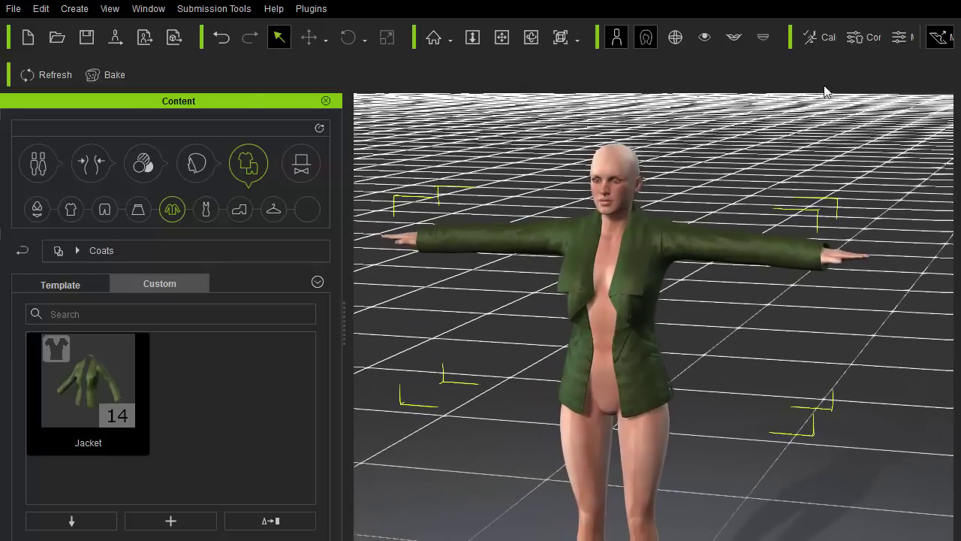
- Put the avatar in calibration pose 03 to test how the jacket deforms, and close the calibration settings
left_click(817, 39)
left_click(264, 206)
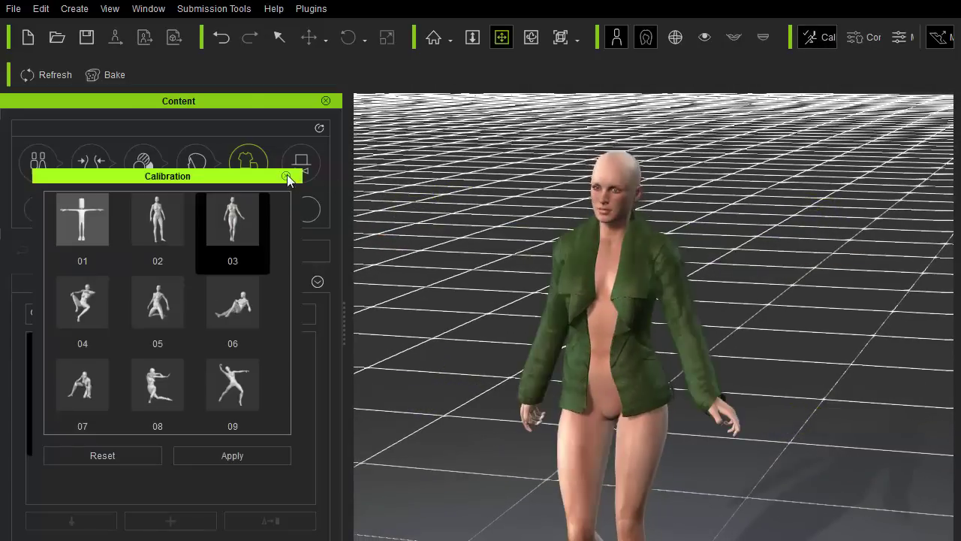
left_click(287, 176)
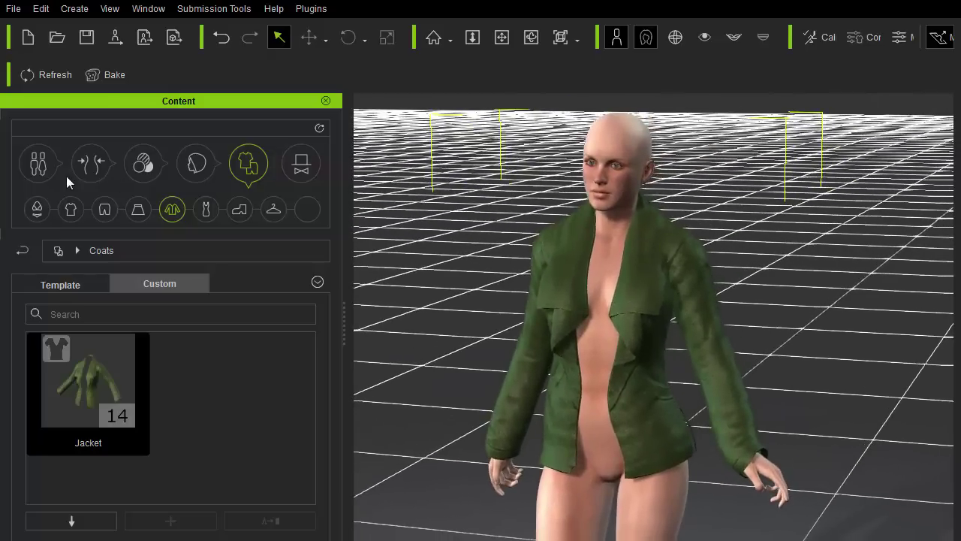
- Add the Camisole_A template shirt from Essential Clothing to the avatar under the jacket
left_click(72, 209)
left_click(78, 282)
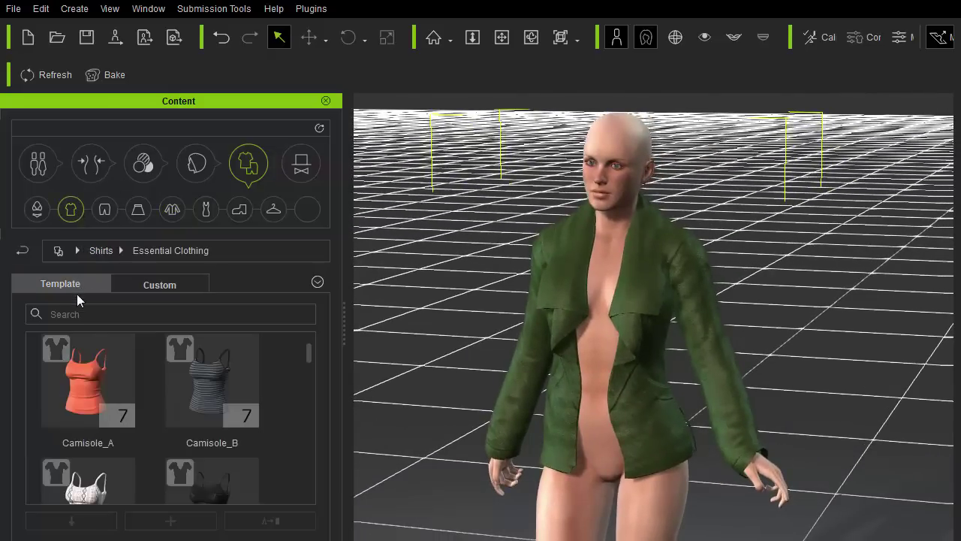
double_click(109, 384)
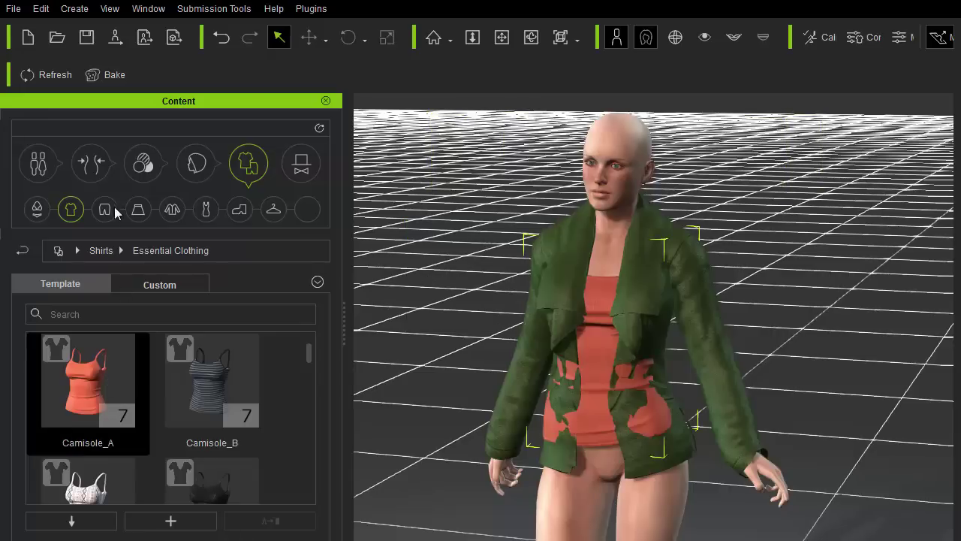
- Add the Mini Skirt_B template from the Essential Clothing skirts to the avatar
left_click(137, 214)
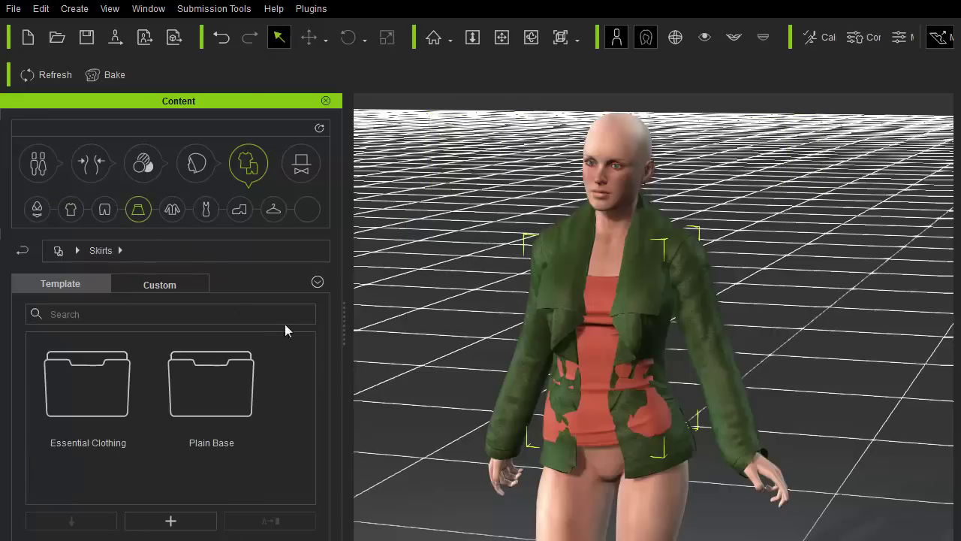
double_click(107, 393)
scroll(313, 365, "down", 2)
scroll(309, 368, "up", 2)
double_click(187, 386)
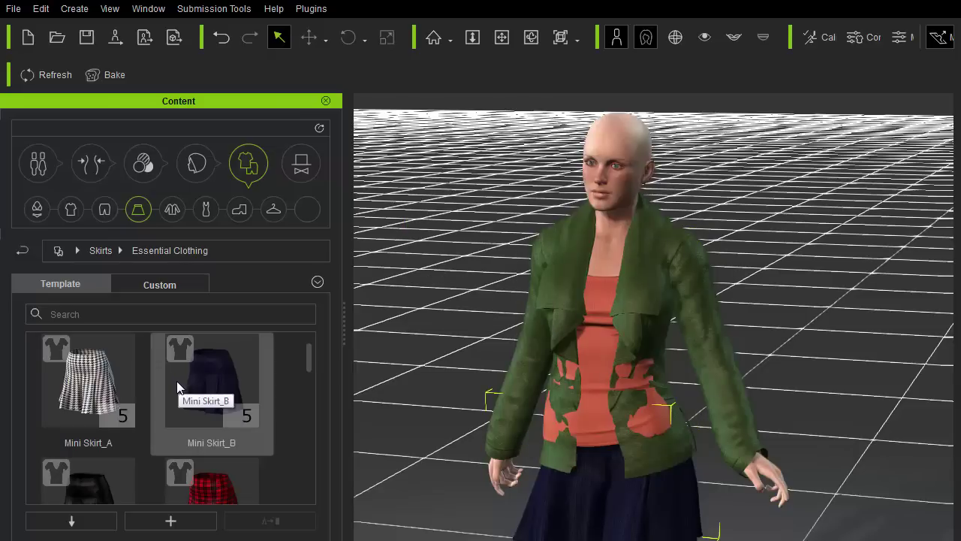
- Set the Jacket's collision order to 16 in Cloth Layer Setting and run the collision on the clothing layers
left_click(147, 8)
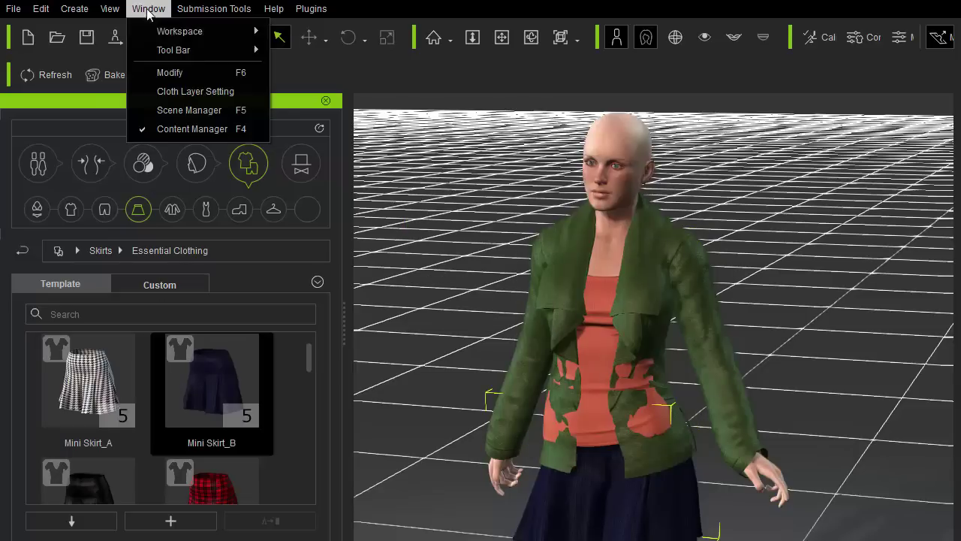
left_click(189, 91)
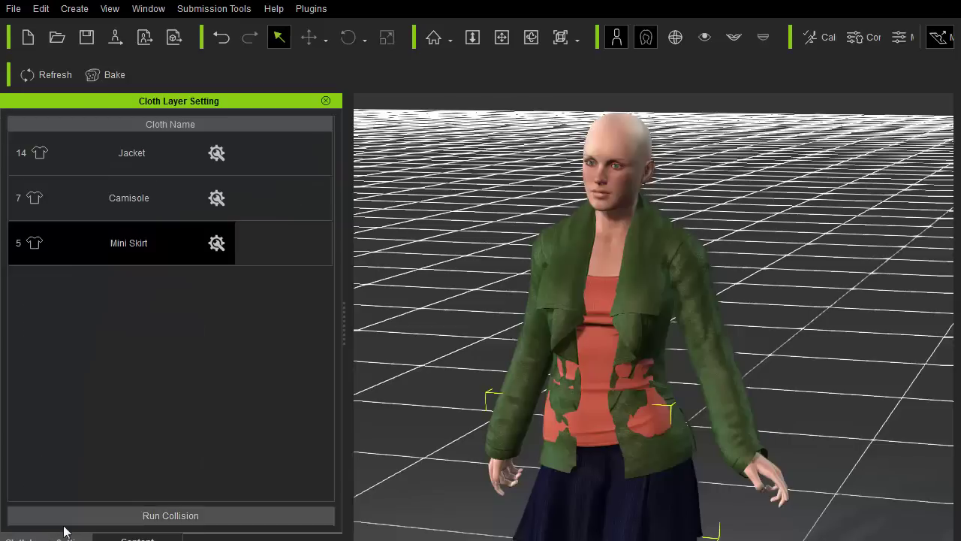
left_click(216, 154)
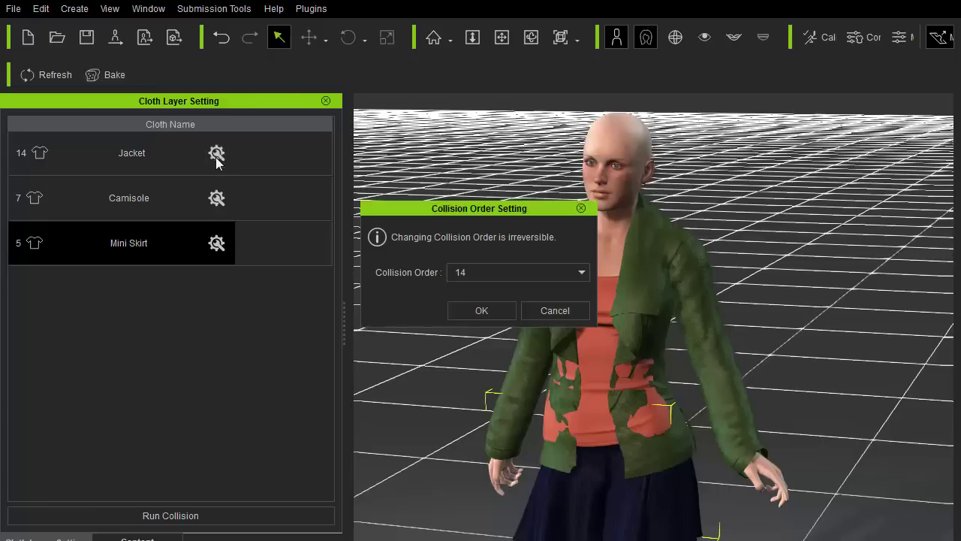
left_click(469, 272)
left_click_drag(583, 340, 584, 368)
left_click(485, 377)
left_click(499, 313)
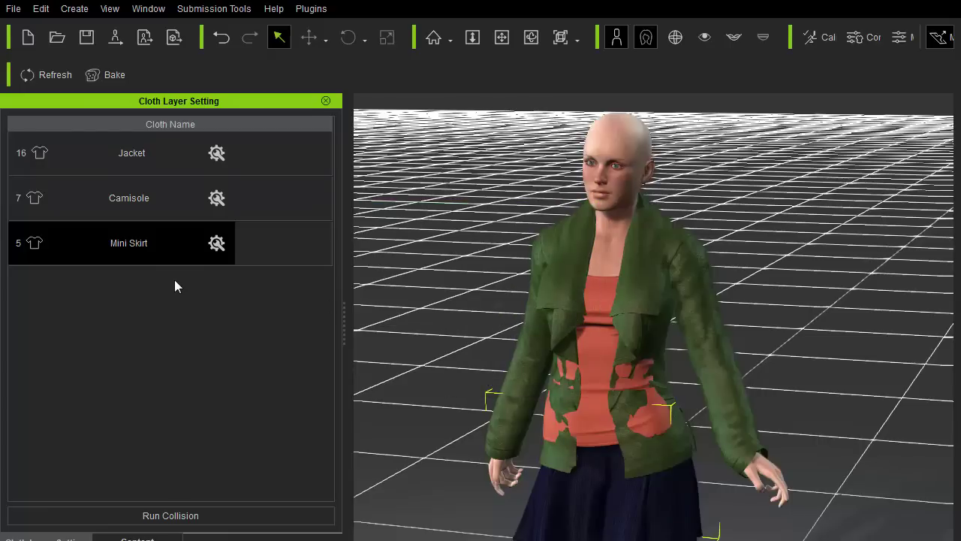
left_click(155, 517)
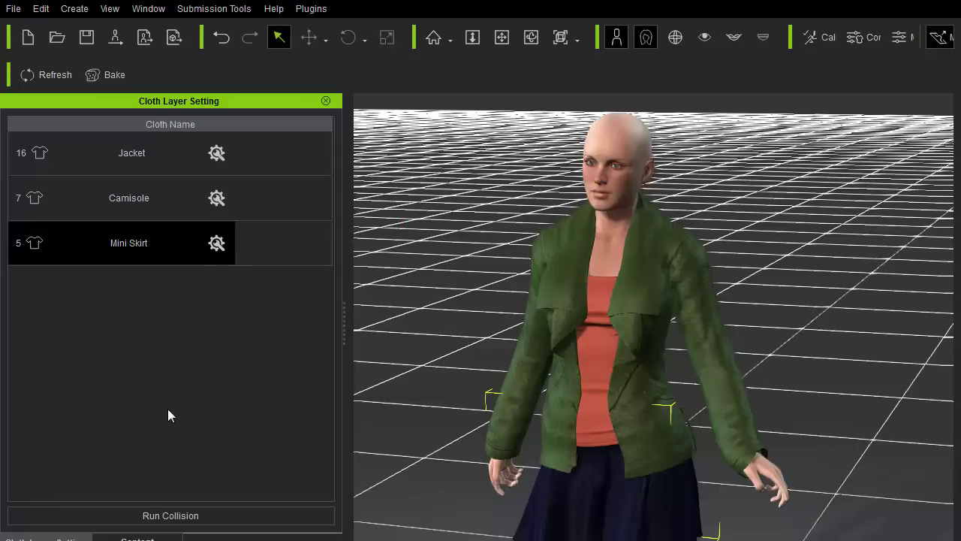
- Examine the layered jacket, camisole and skirt on the posed avatar from several angles for fit and intersections
right_click_drag(580, 393, 746, 353)
middle_click_drag(746, 359, 746, 335)
left_click(807, 327)
middle_click_drag(807, 327, 802, 308)
right_click_drag(789, 291, 766, 263)
left_click_drag(766, 263, 771, 306)
right_click_drag(771, 307, 946, 330)
right_click_drag(841, 331, 706, 369)
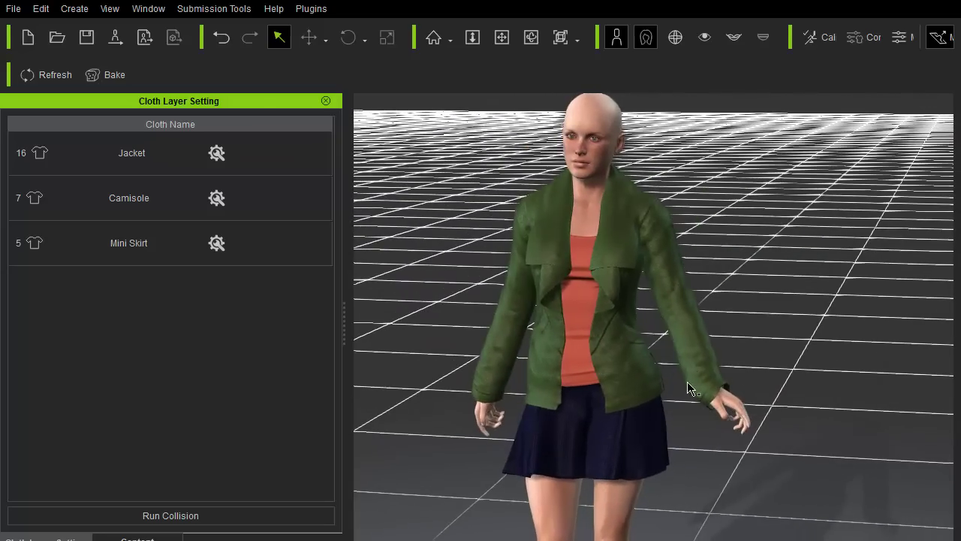